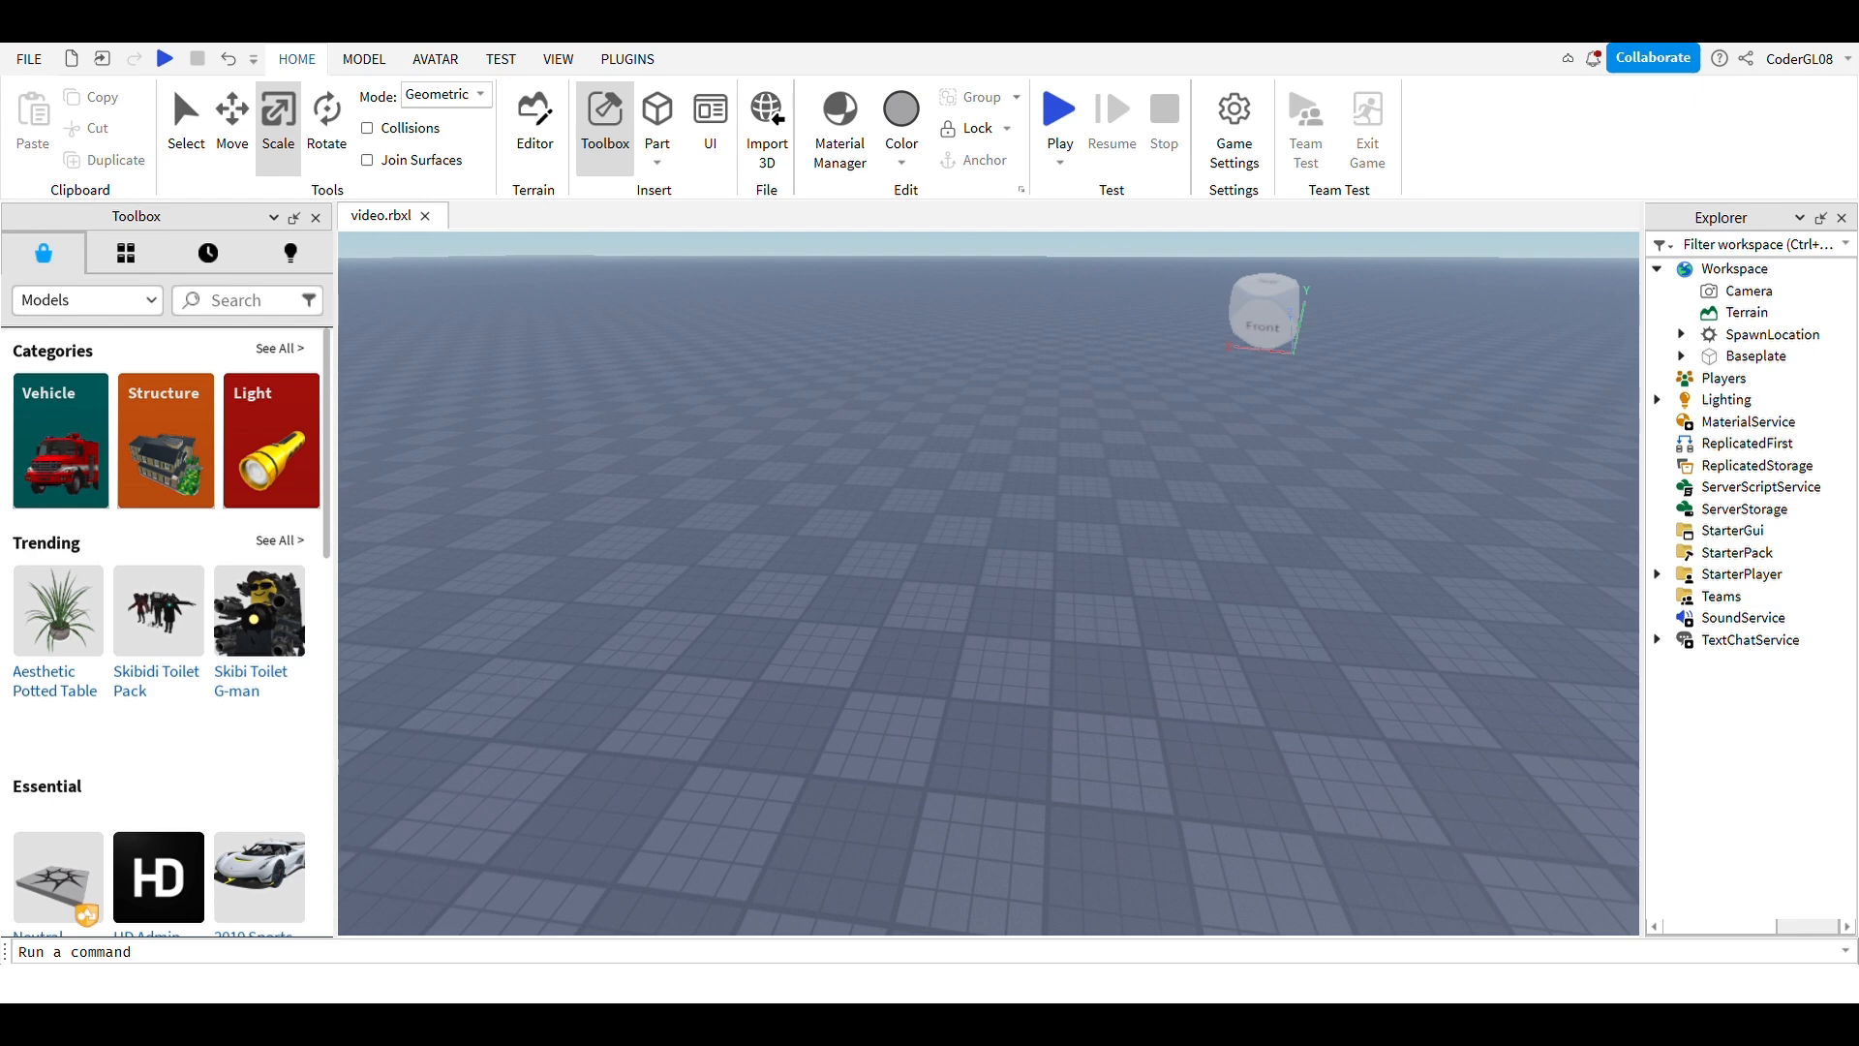
Step: Zoom and tilt the camera down toward the empty baseplate
{"action": "scroll", "coordinate": [988, 583], "scroll_direction": "up", "scroll_amount": 5}
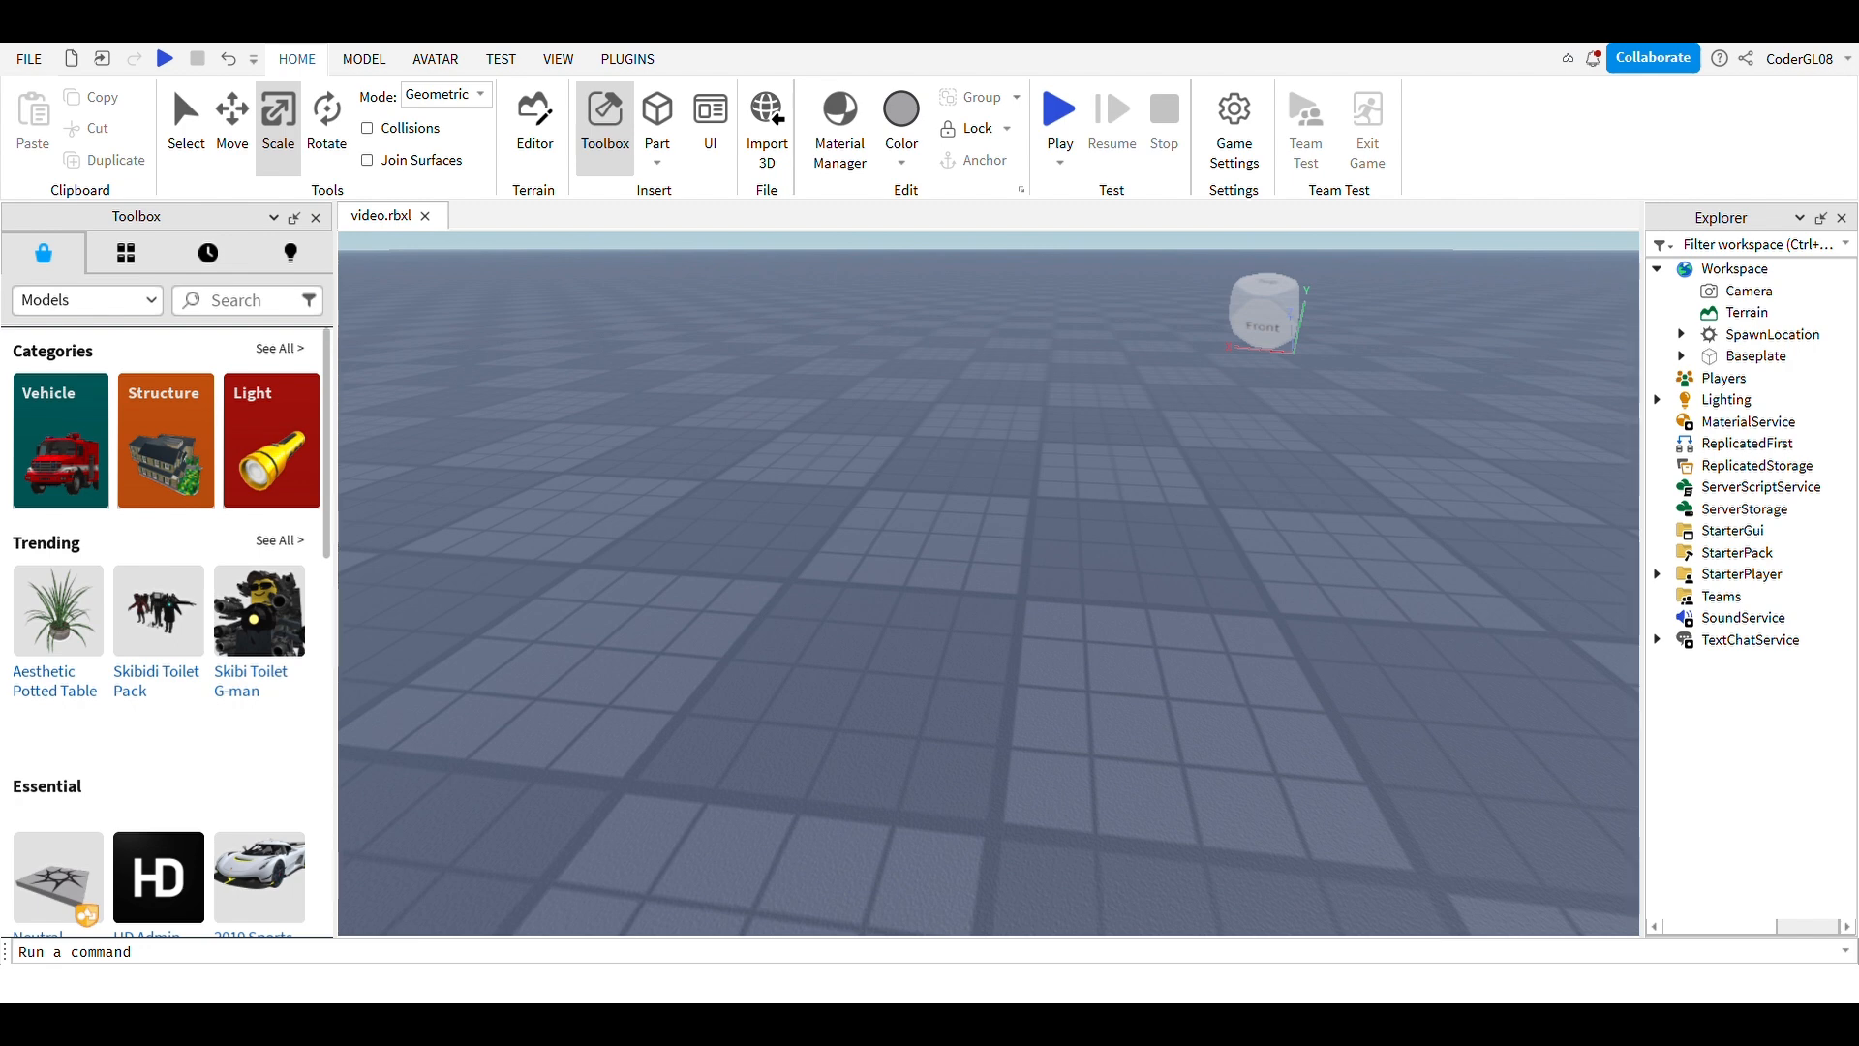
{"action": "right_click_drag", "start_coordinate": [988, 582], "coordinate": [993, 592]}
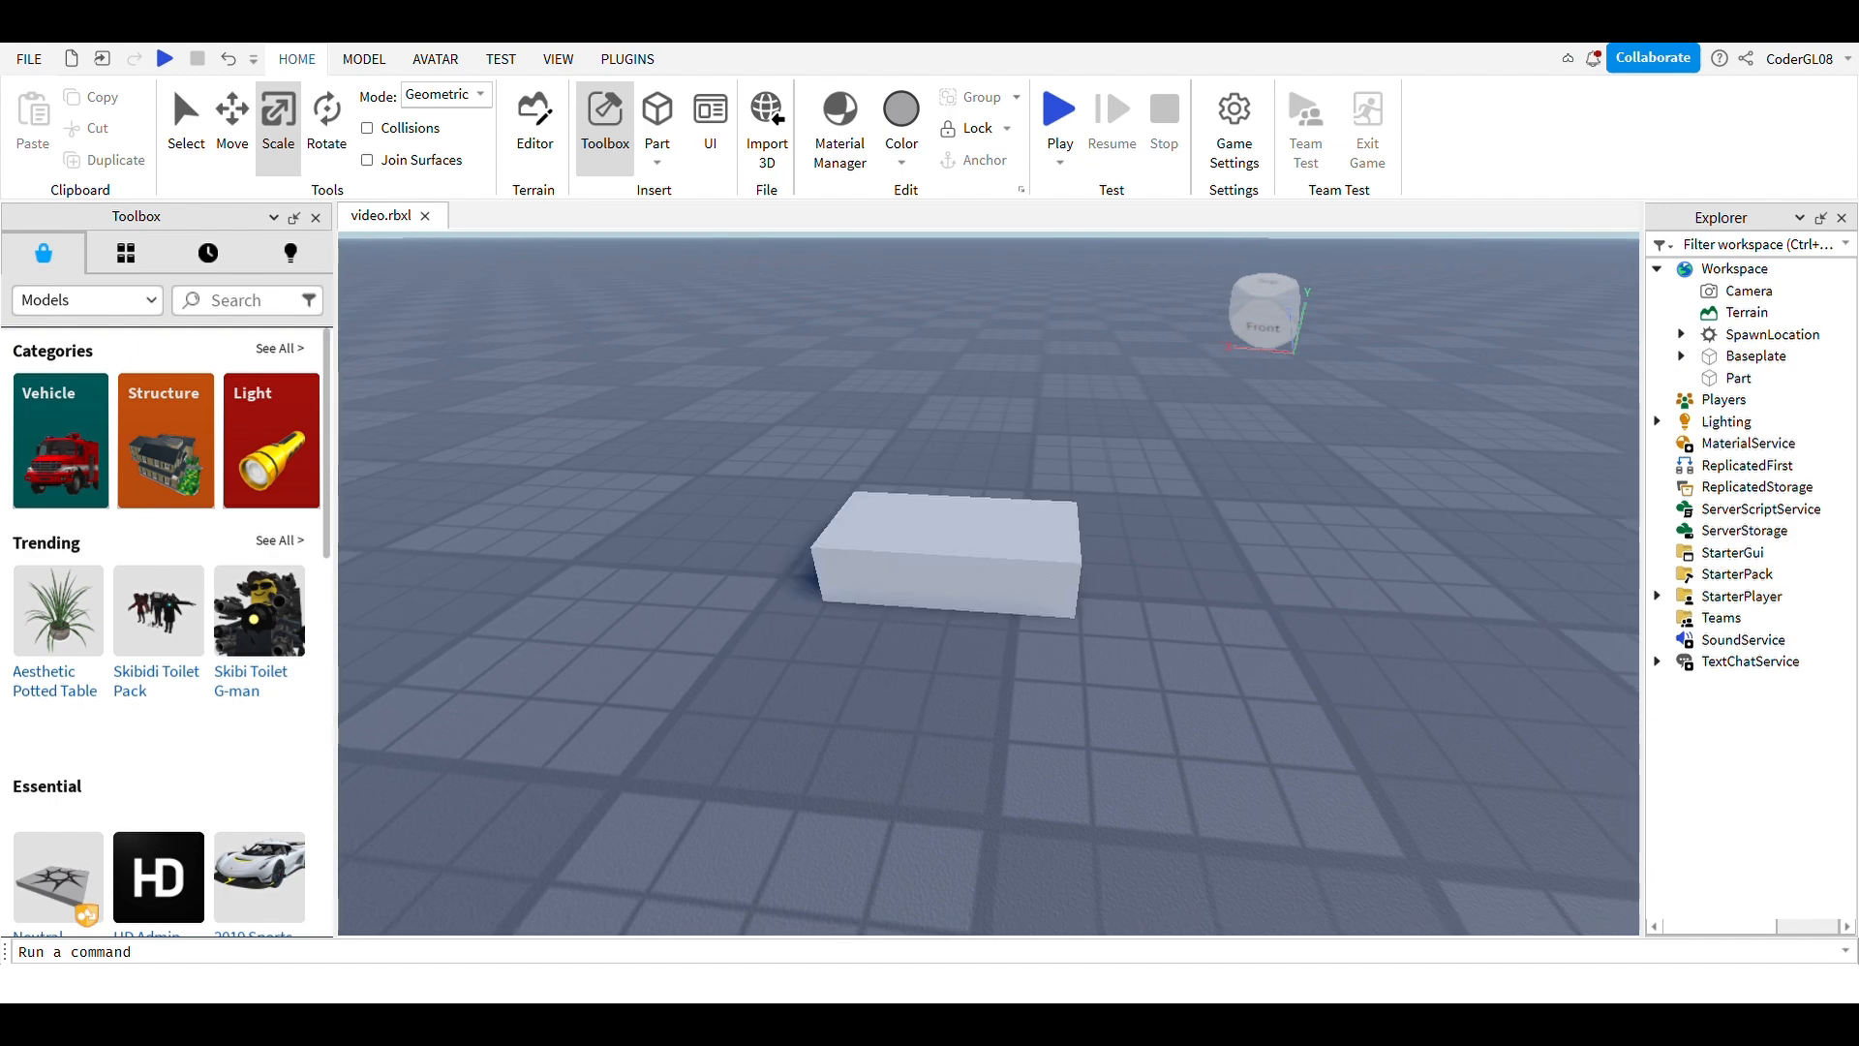
{"action": "scroll", "coordinate": [988, 583], "scroll_direction": "down", "scroll_amount": 5}
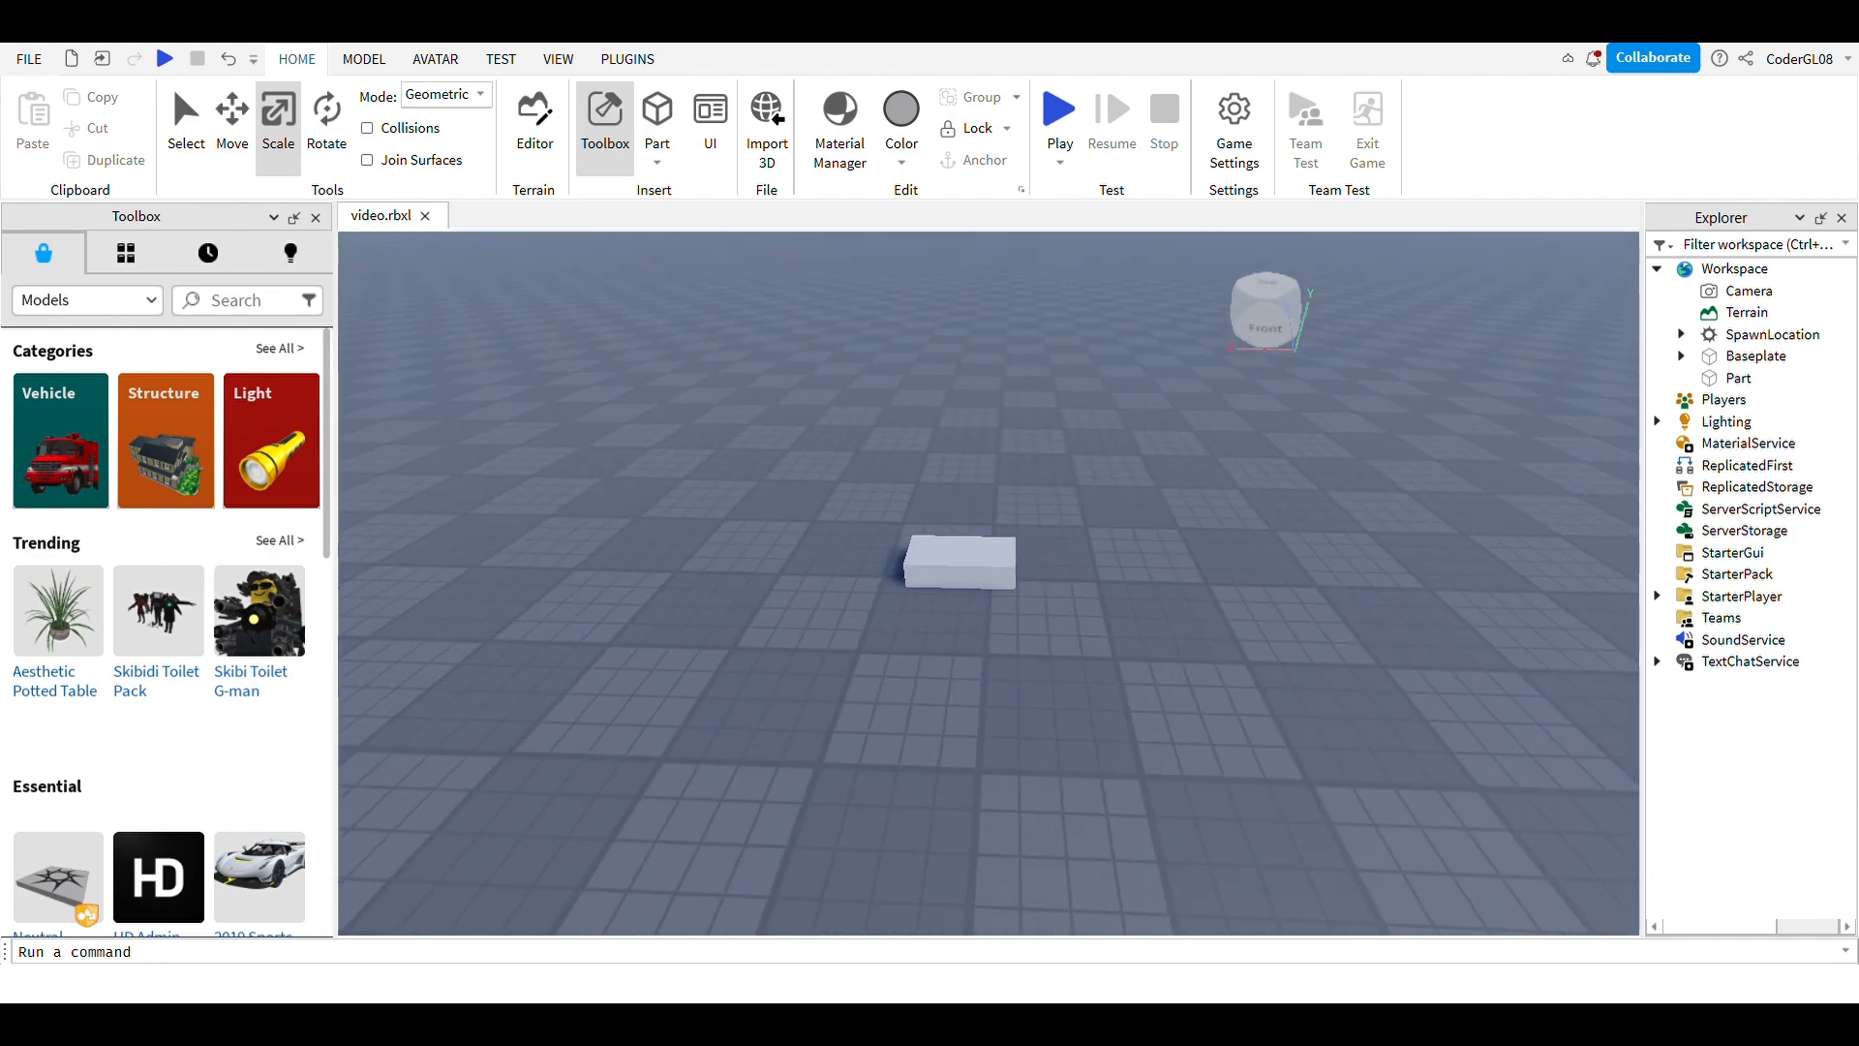
Step: Bring the new block into view and select it
{"action": "right_click_drag", "start_coordinate": [987, 582], "coordinate": [988, 548]}
{"action": "key", "text": "w"}
{"action": "mouse_move", "coordinate": [969, 658]}
{"action": "right_mouse_down"}
{"action": "mouse_move", "coordinate": [857, 726]}
{"action": "mouse_move", "coordinate": [998, 678]}
{"action": "mouse_move", "coordinate": [993, 658]}
{"action": "mouse_move", "coordinate": [1133, 716]}
{"action": "mouse_move", "coordinate": [987, 639]}
{"action": "mouse_move", "coordinate": [890, 693]}
{"action": "mouse_move", "coordinate": [978, 679]}
{"action": "right_mouse_up"}
{"action": "key", "text": "s"}
{"action": "key", "text": "s"}
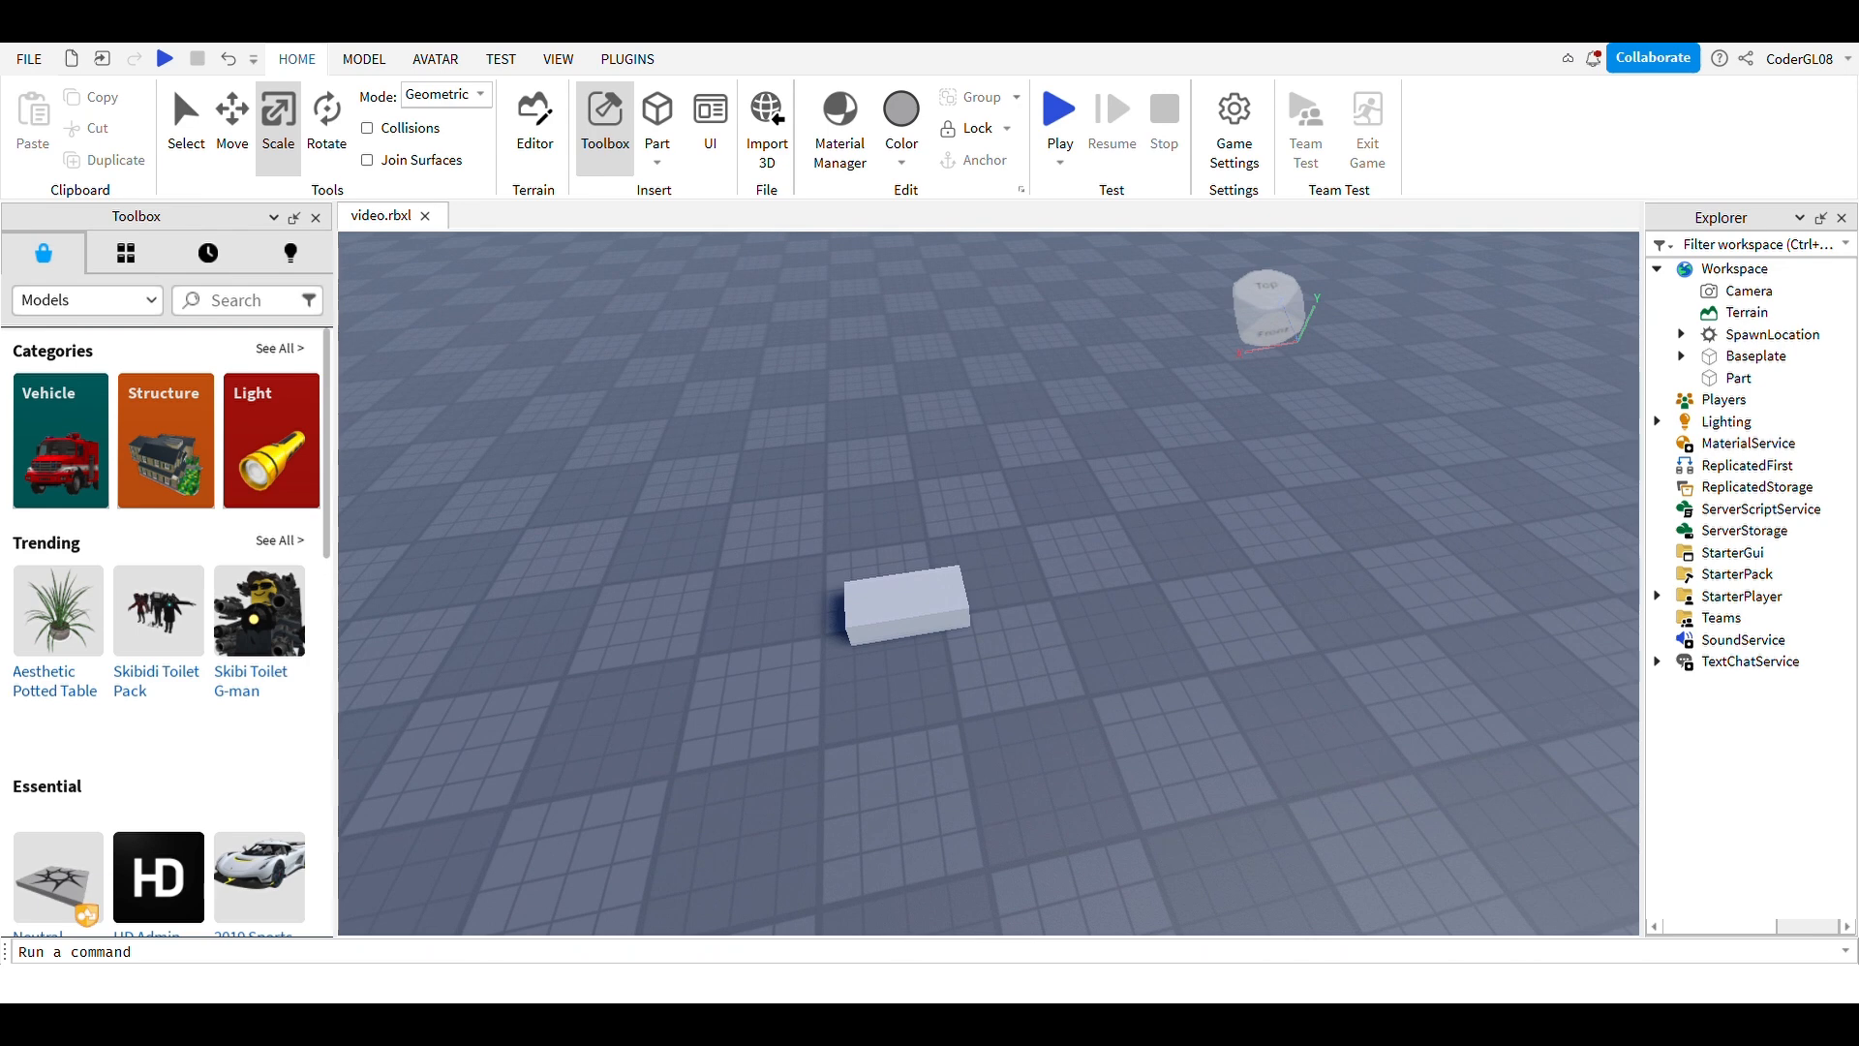
{"action": "left_click", "coordinate": [959, 625]}
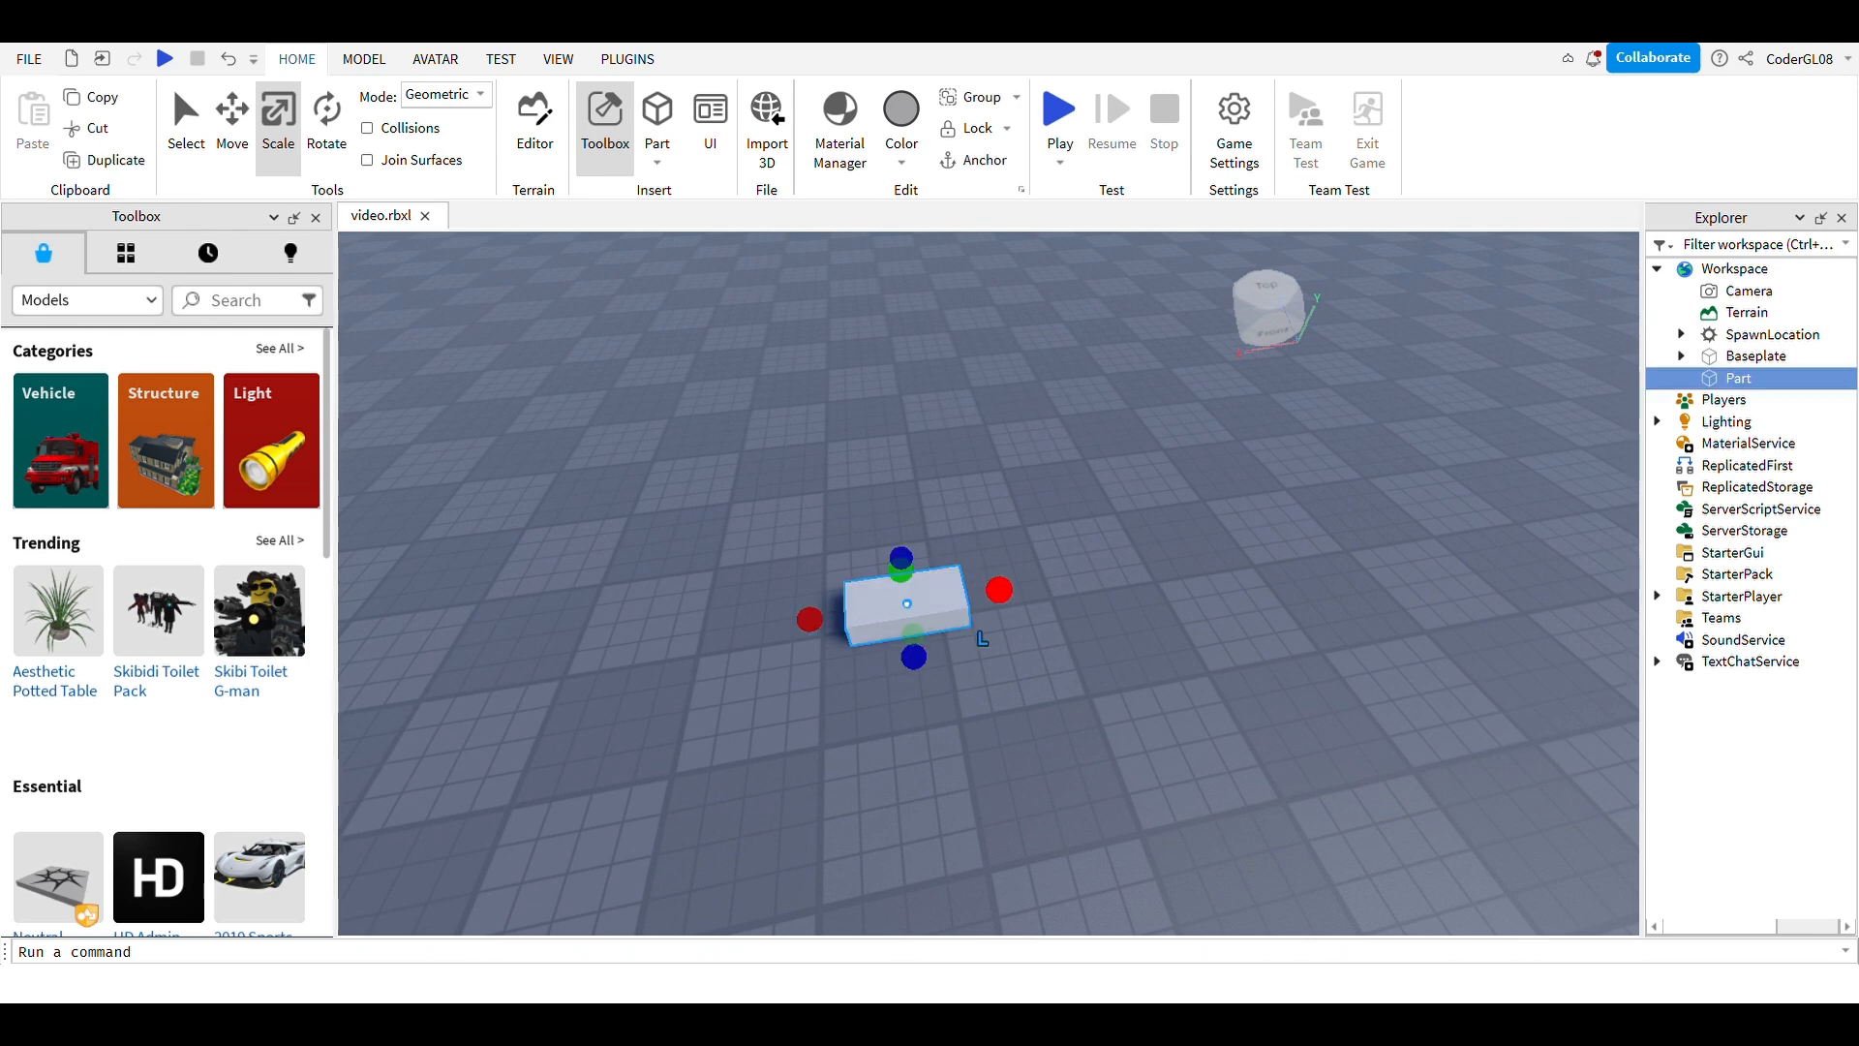
Step: Scale the block wider sideways and much taller into a sign-board slab
{"action": "left_click_drag", "start_coordinate": [999, 587], "coordinate": [1189, 556]}
{"action": "left_click_drag", "start_coordinate": [1004, 544], "coordinate": [1021, 345]}
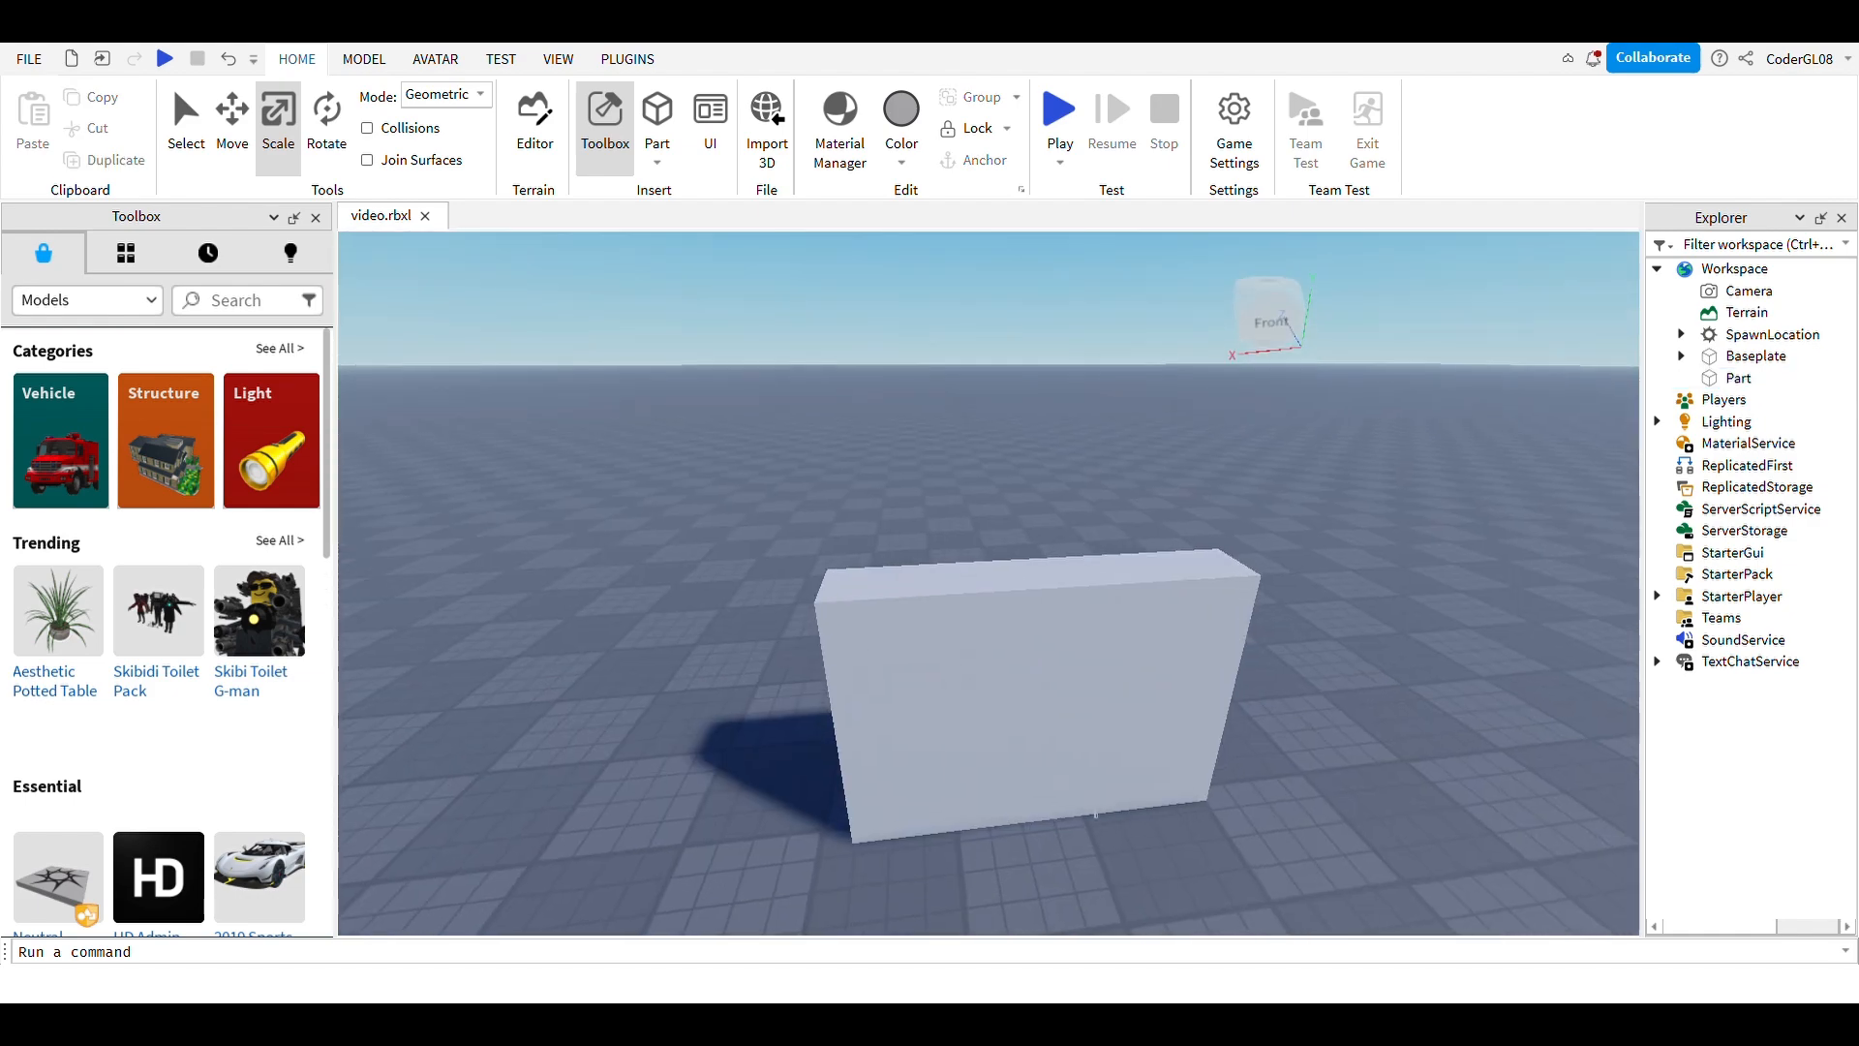
{"action": "scroll", "coordinate": [988, 583], "scroll_direction": "down", "scroll_amount": 2}
{"action": "key", "text": "d"}
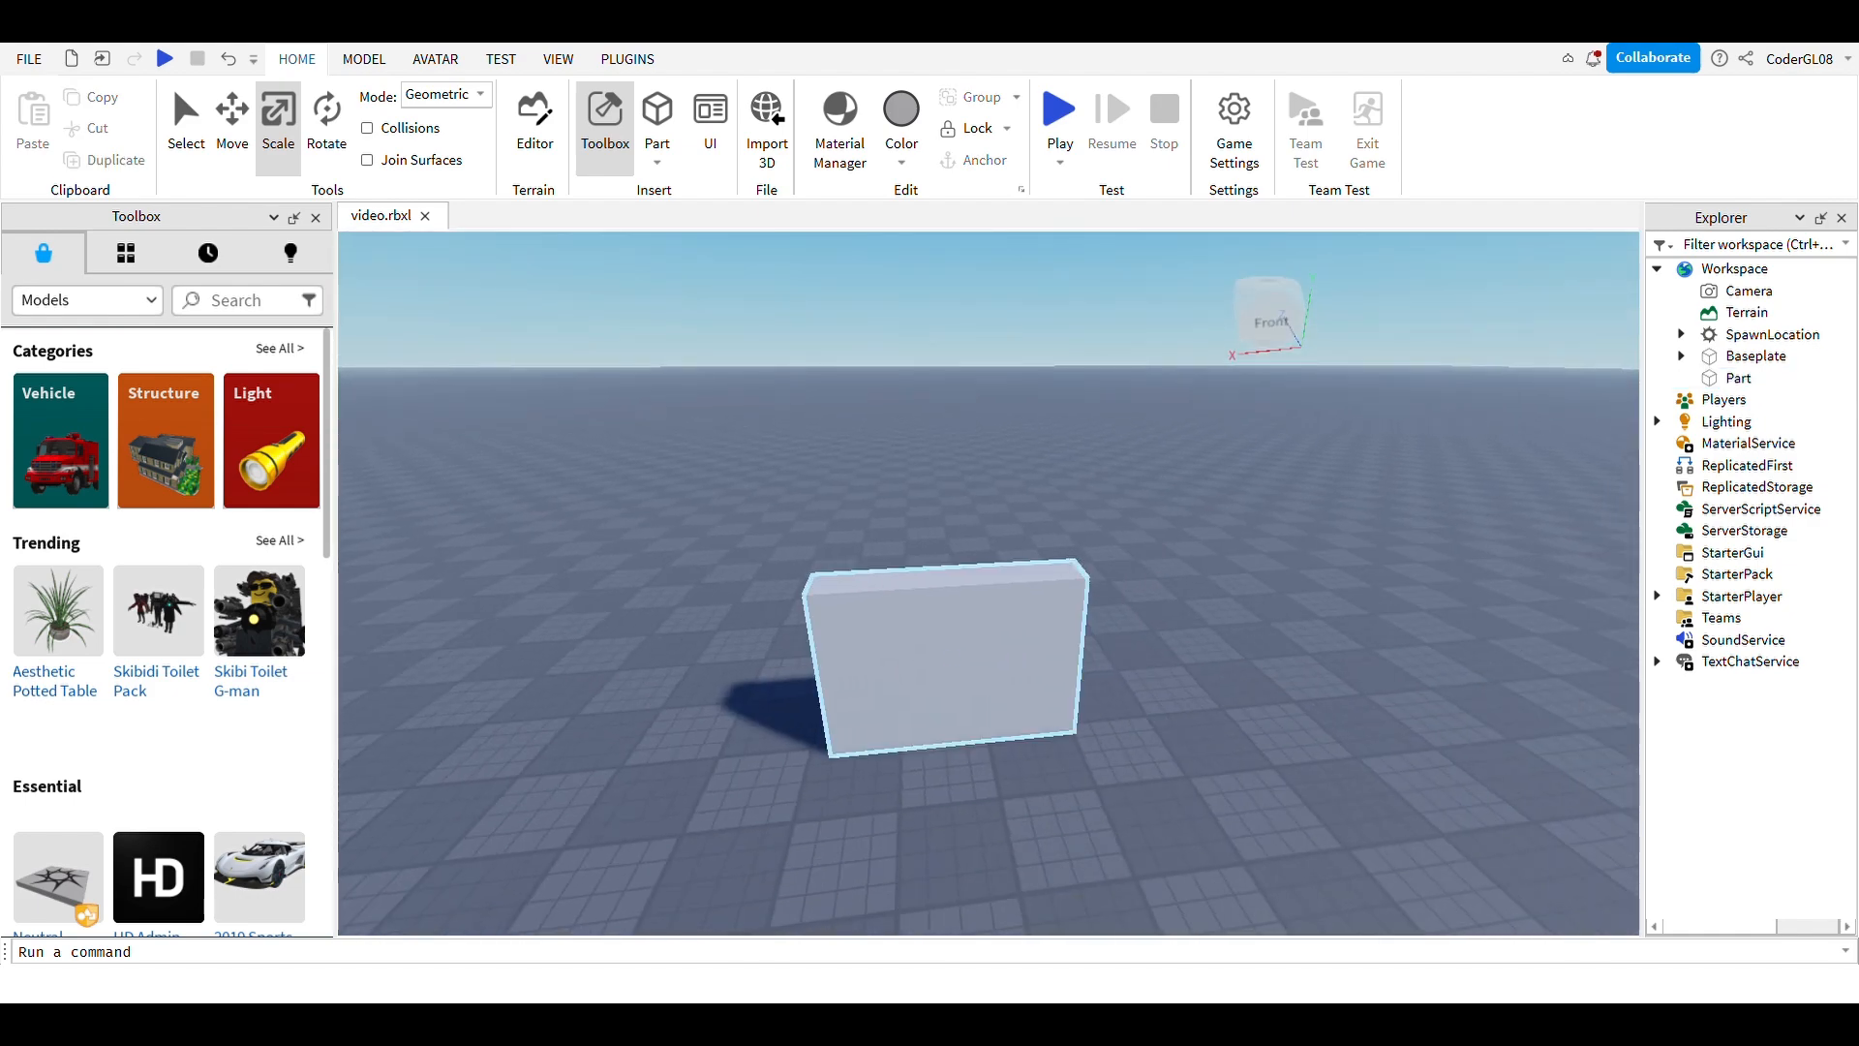
{"action": "left_click", "coordinate": [954, 661]}
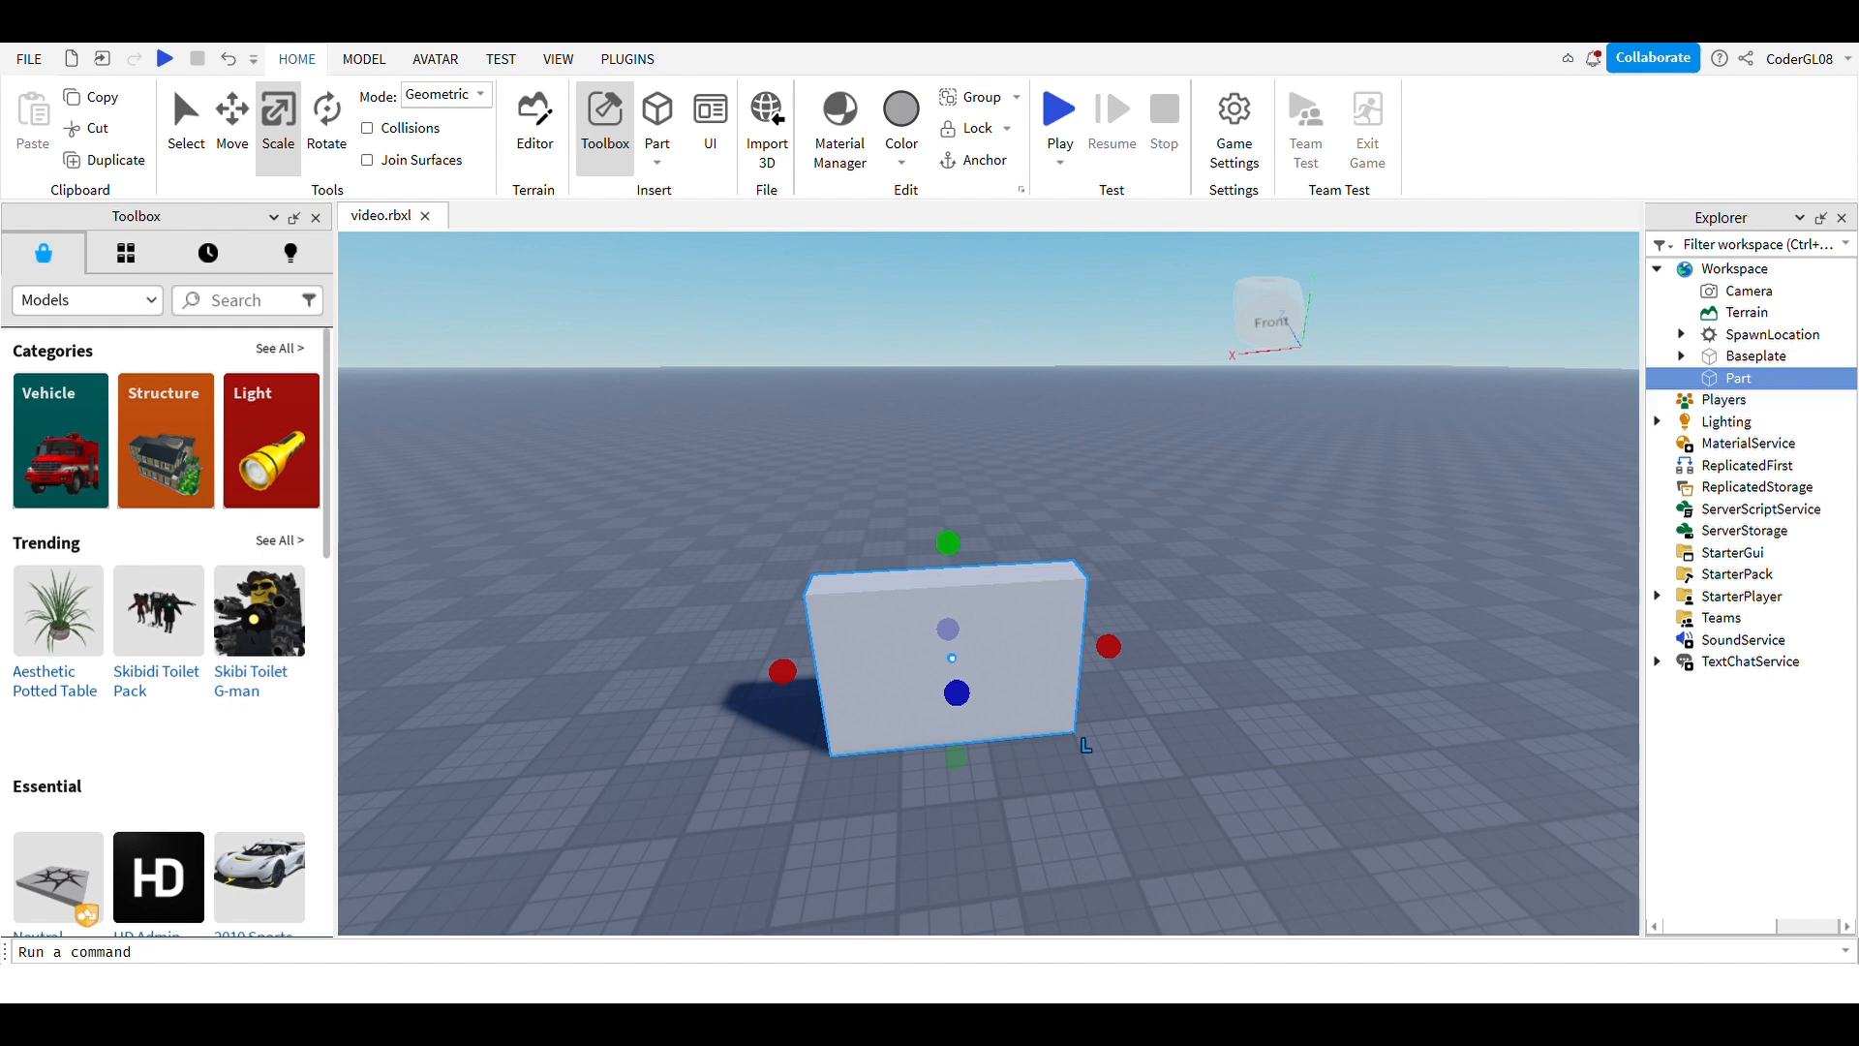
Step: Insert a SurfaceGui into the Part, add a TextLabel inside it, and select the TextLabel
{"action": "key", "text": "Return"}
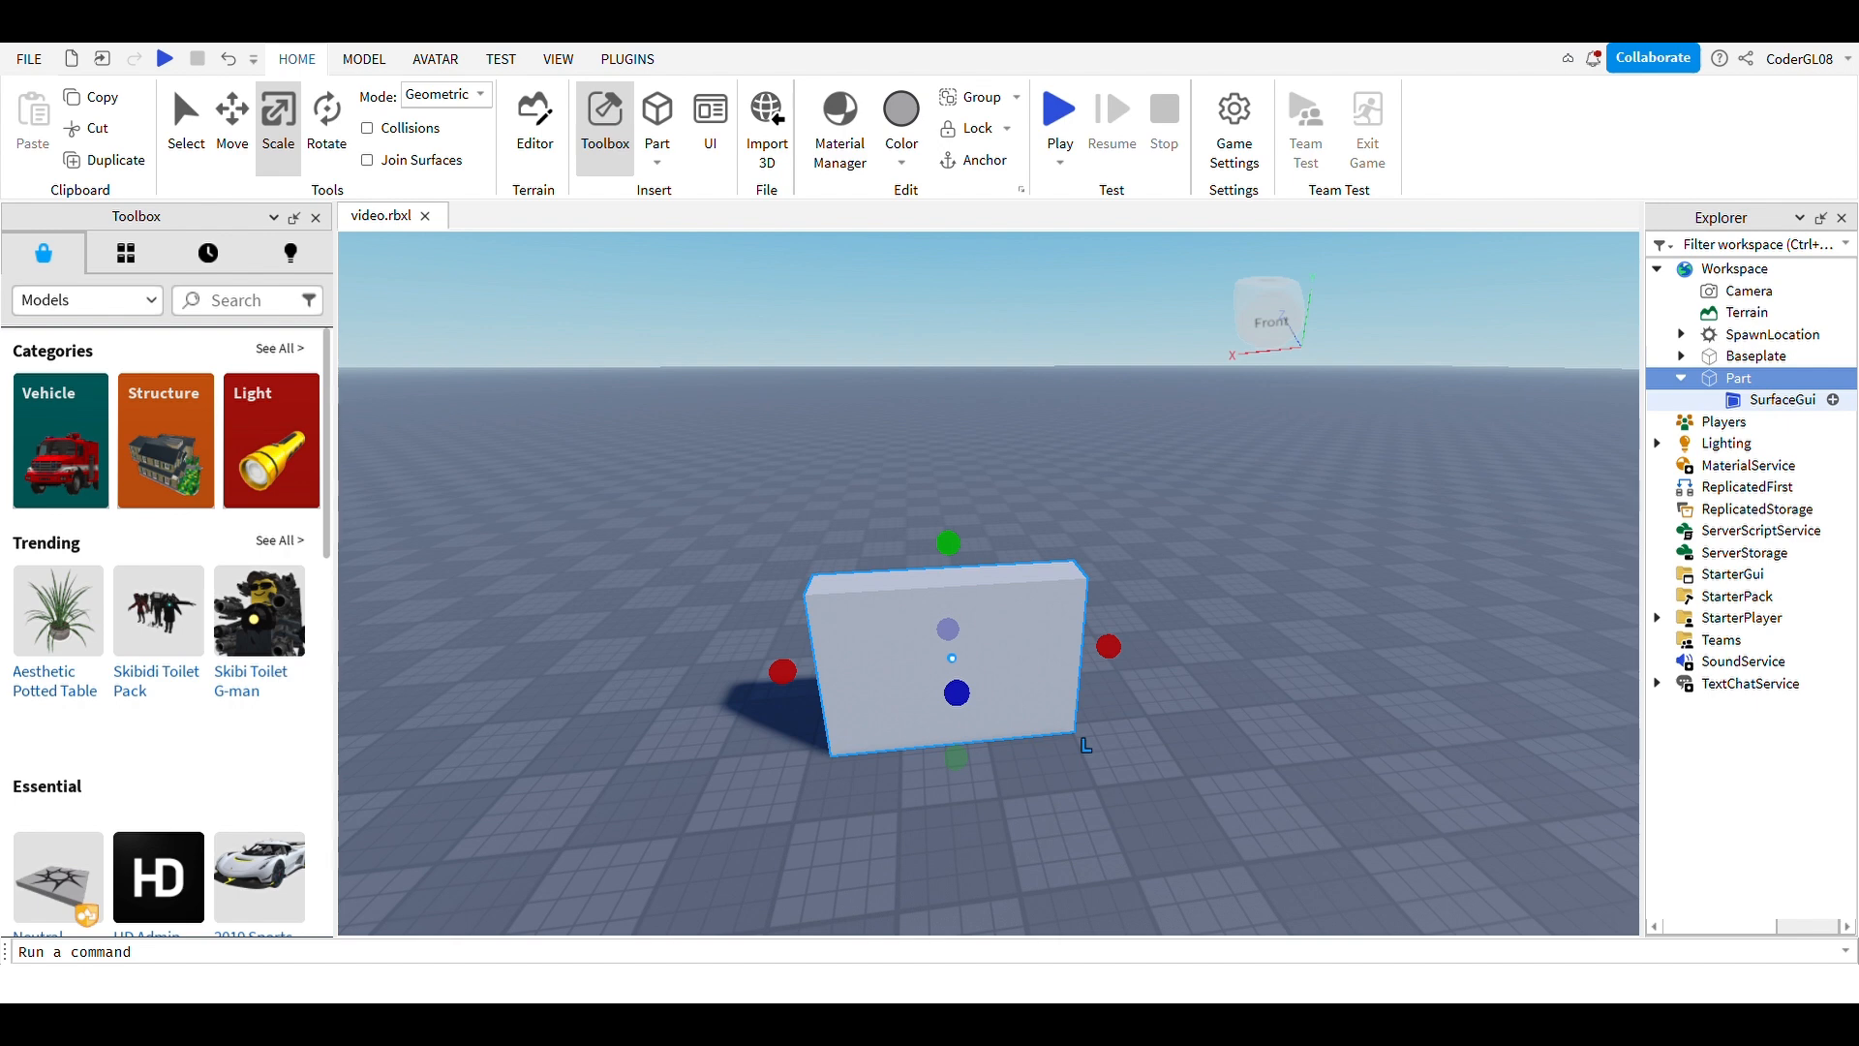
{"action": "left_click", "coordinate": [1783, 400]}
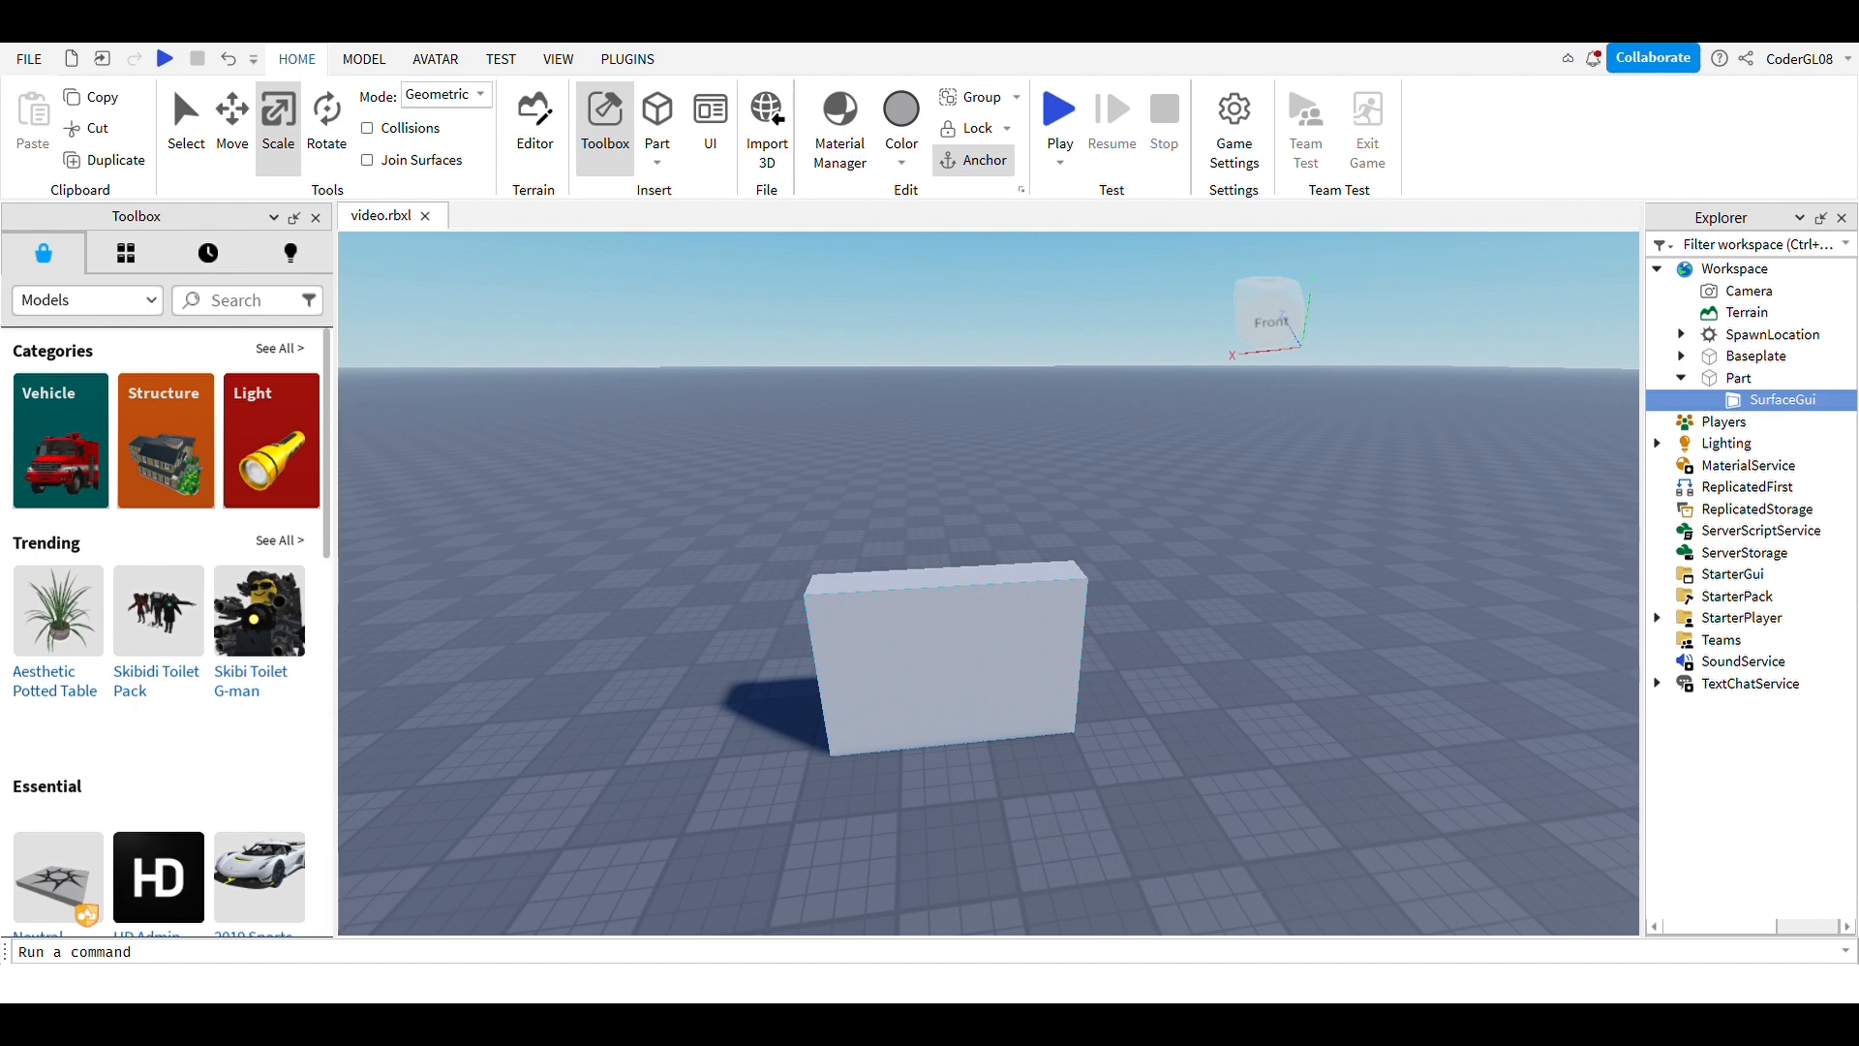
{"action": "left_click", "coordinate": [1743, 552]}
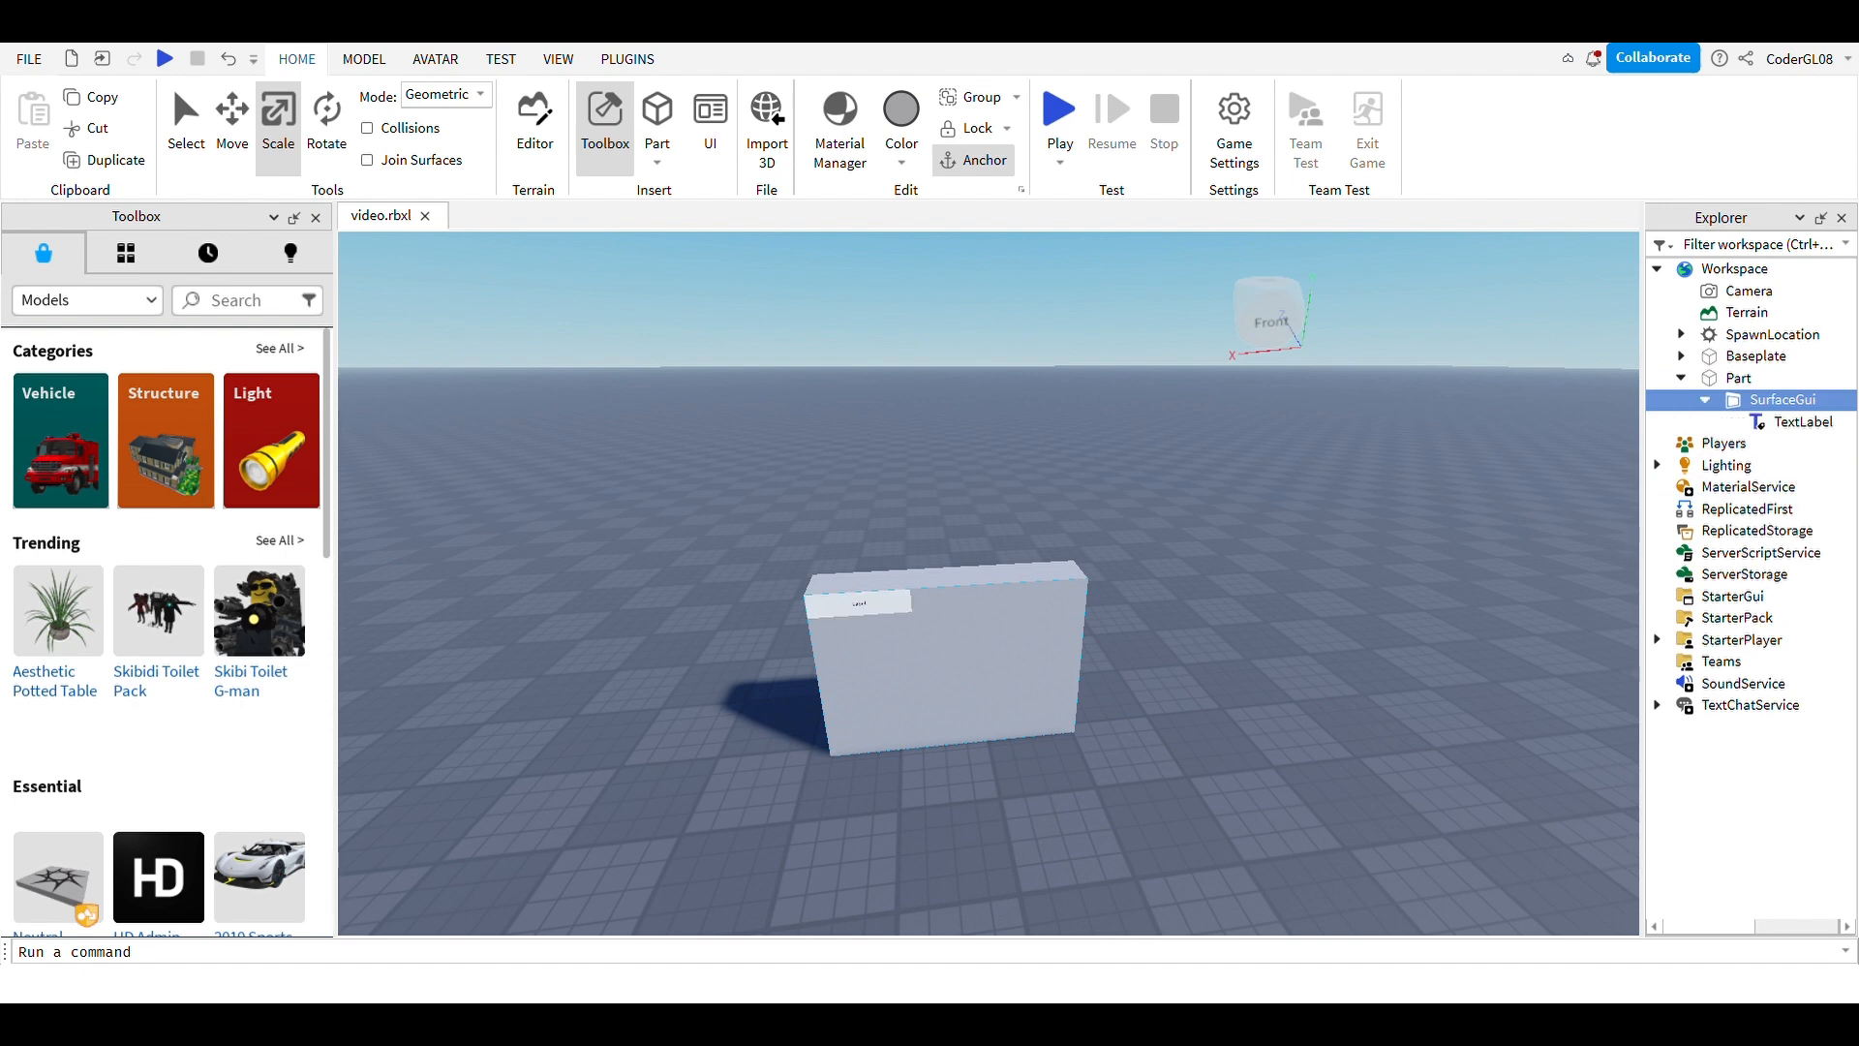
{"action": "key", "text": "f"}
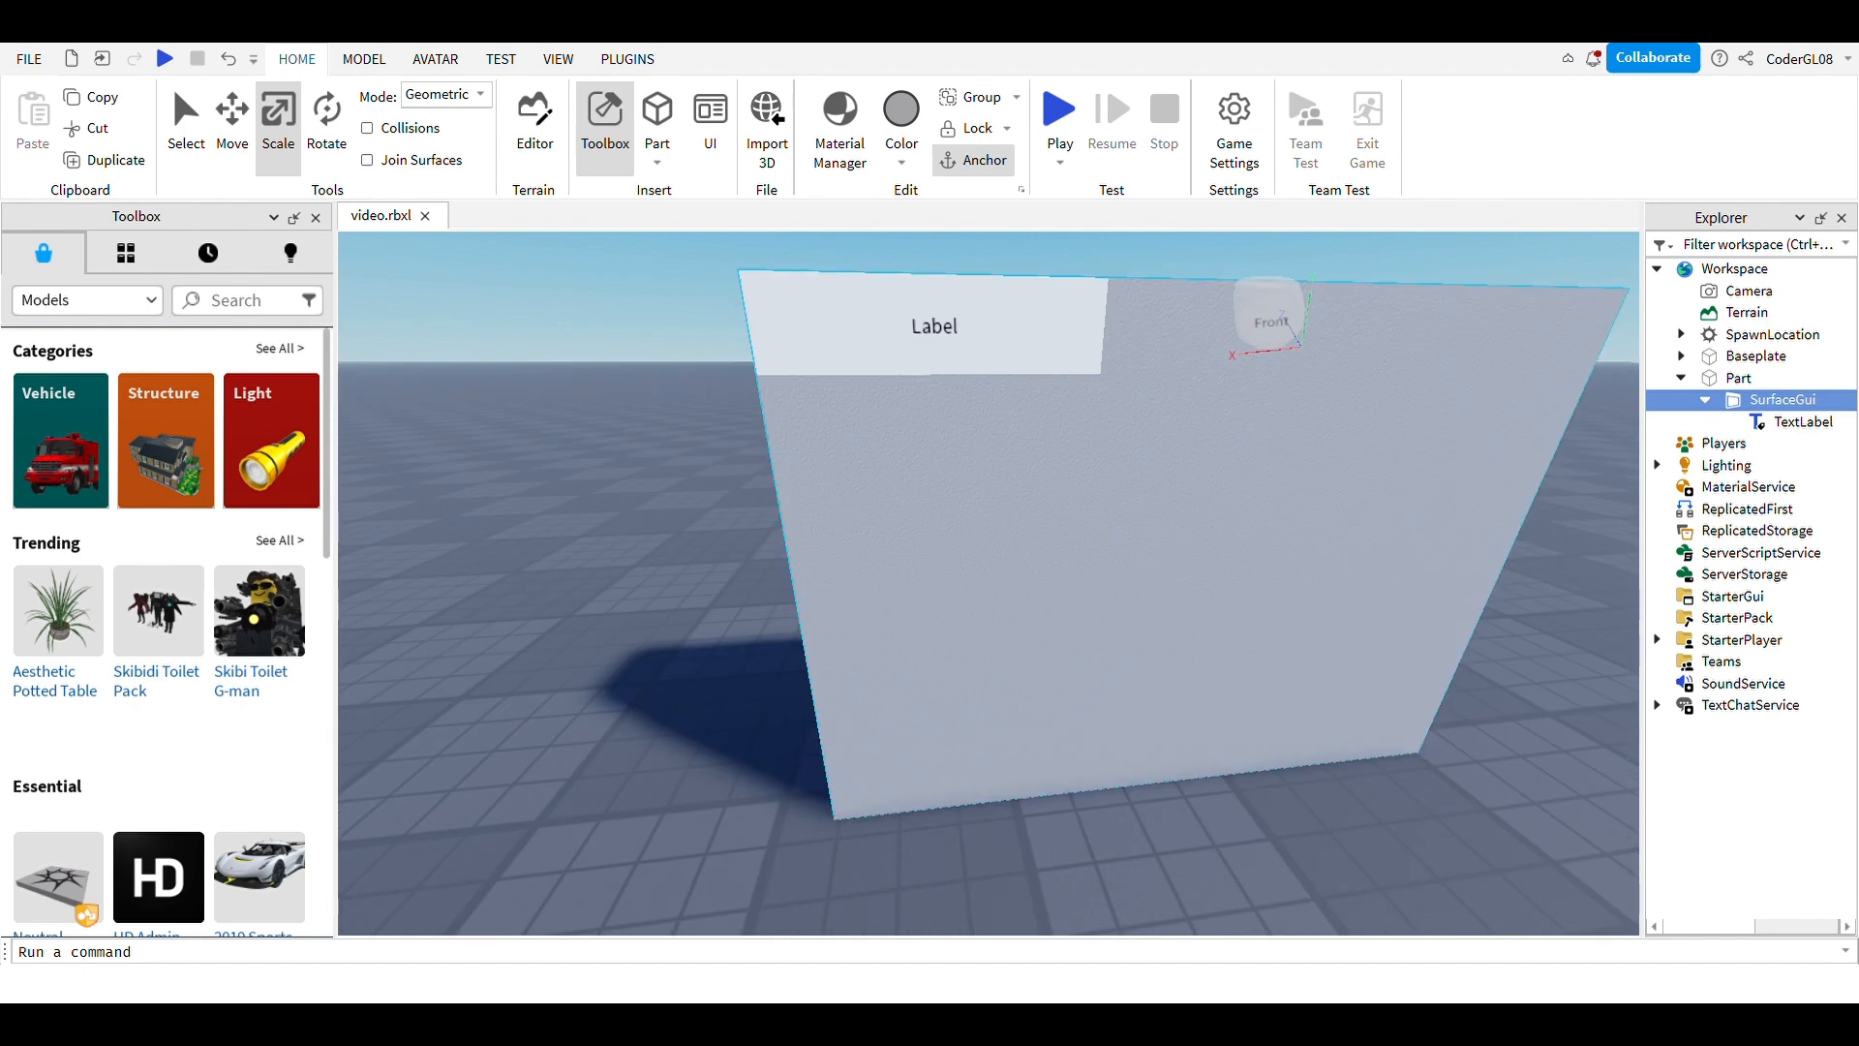
{"action": "left_click", "coordinate": [1802, 422]}
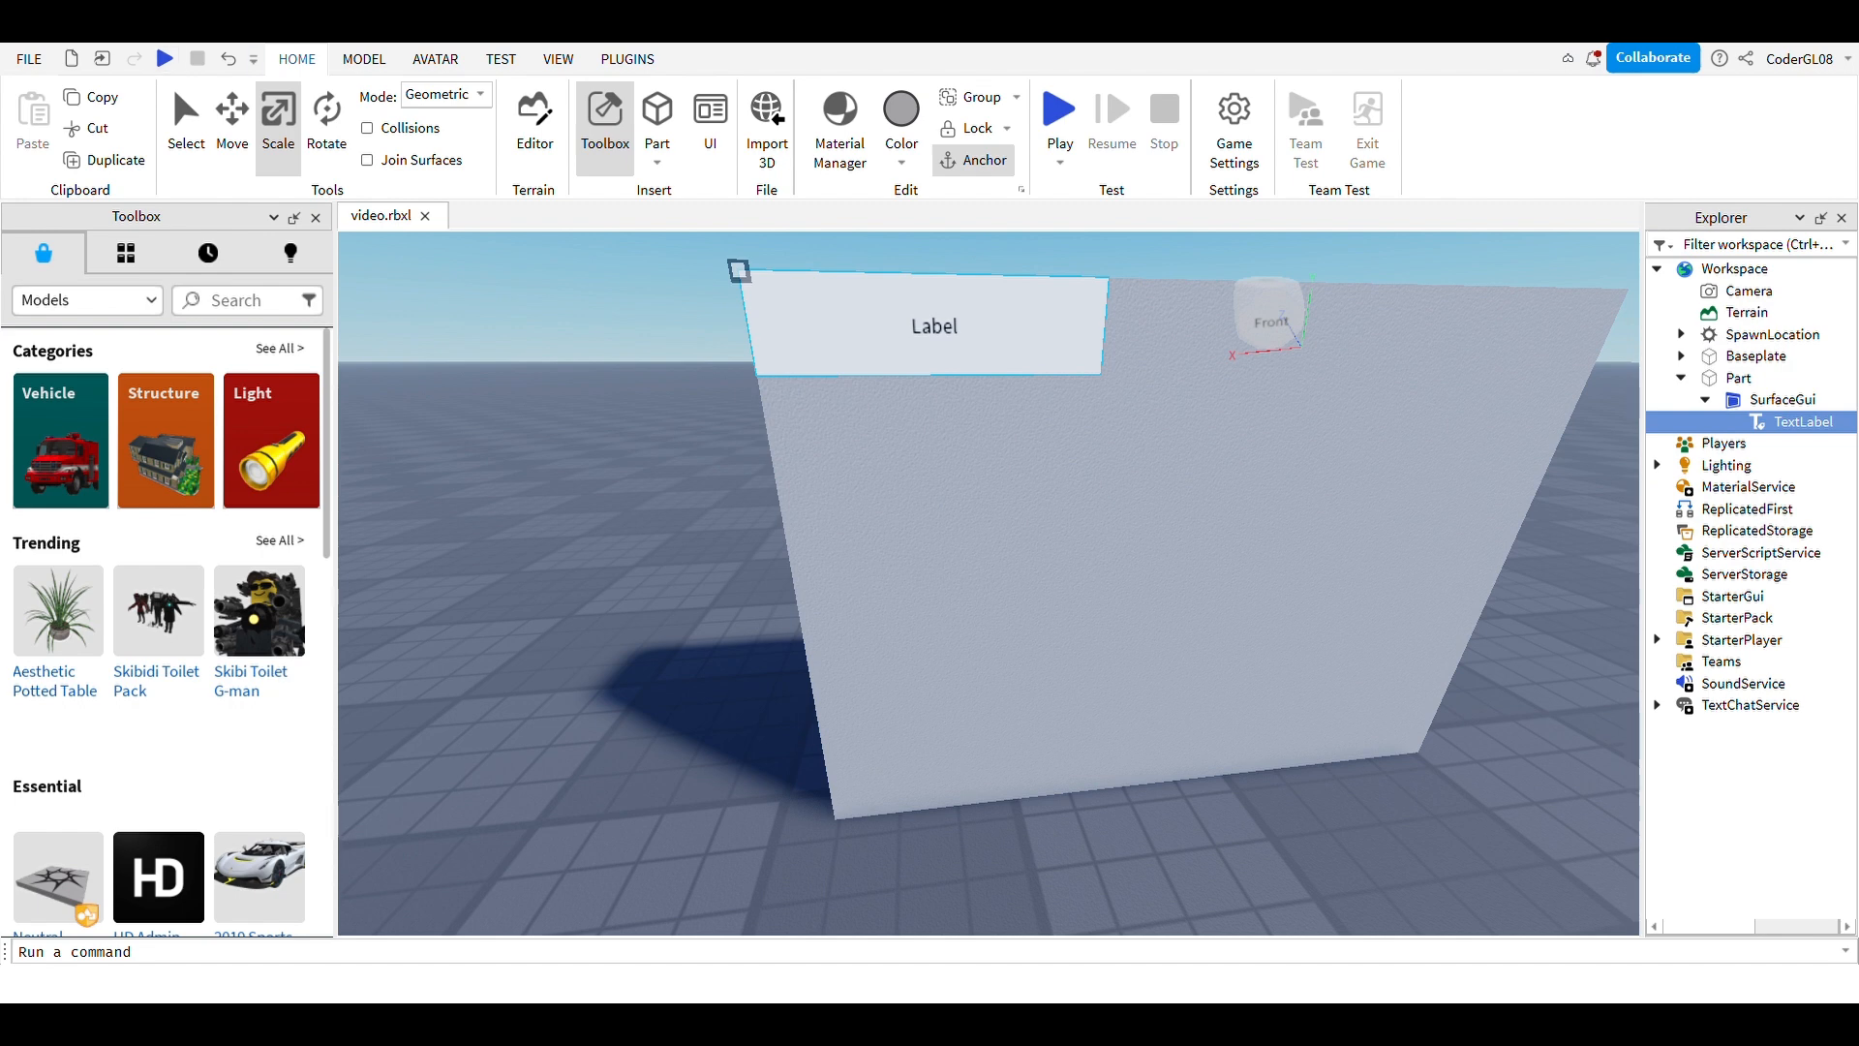
{"action": "left_click", "coordinate": [559, 60]}
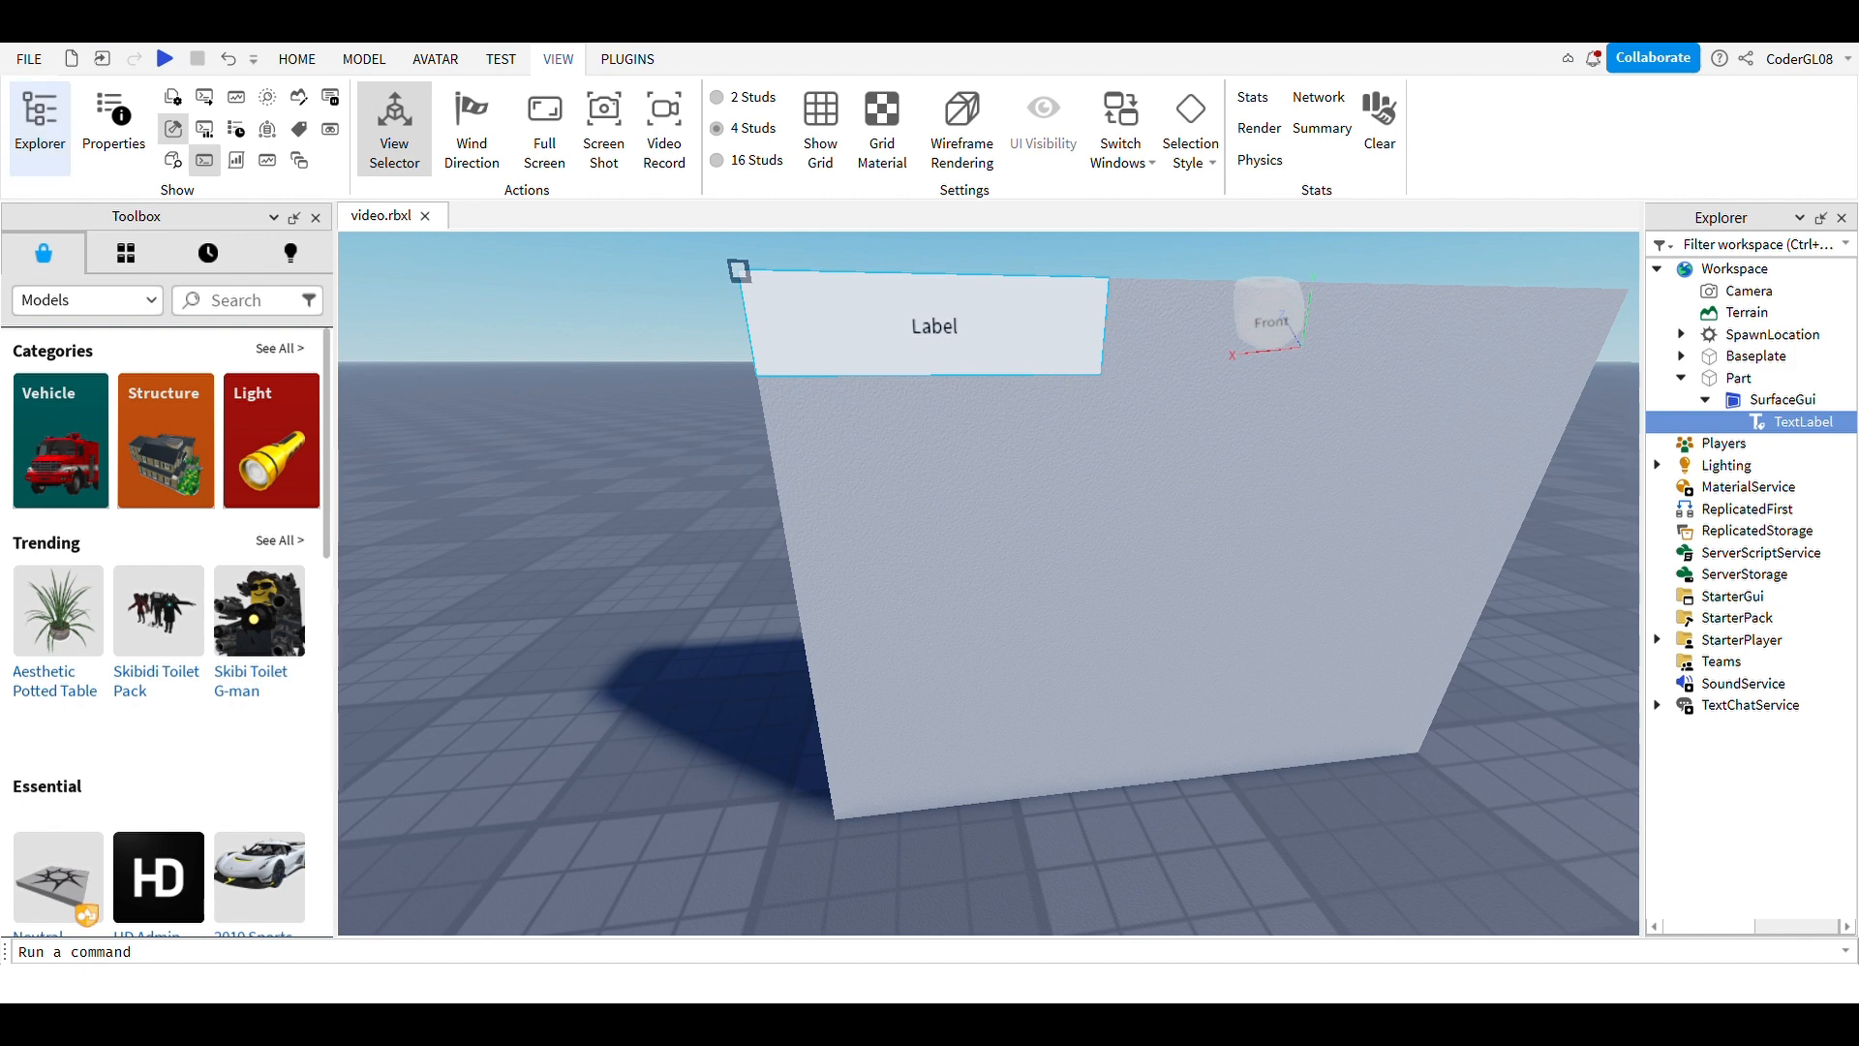
Step: Change the TextLabel's Size height from 50 to 500 in Properties
{"action": "left_click", "coordinate": [114, 127]}
{"action": "scroll", "coordinate": [1743, 774], "scroll_direction": "down", "scroll_amount": 5}
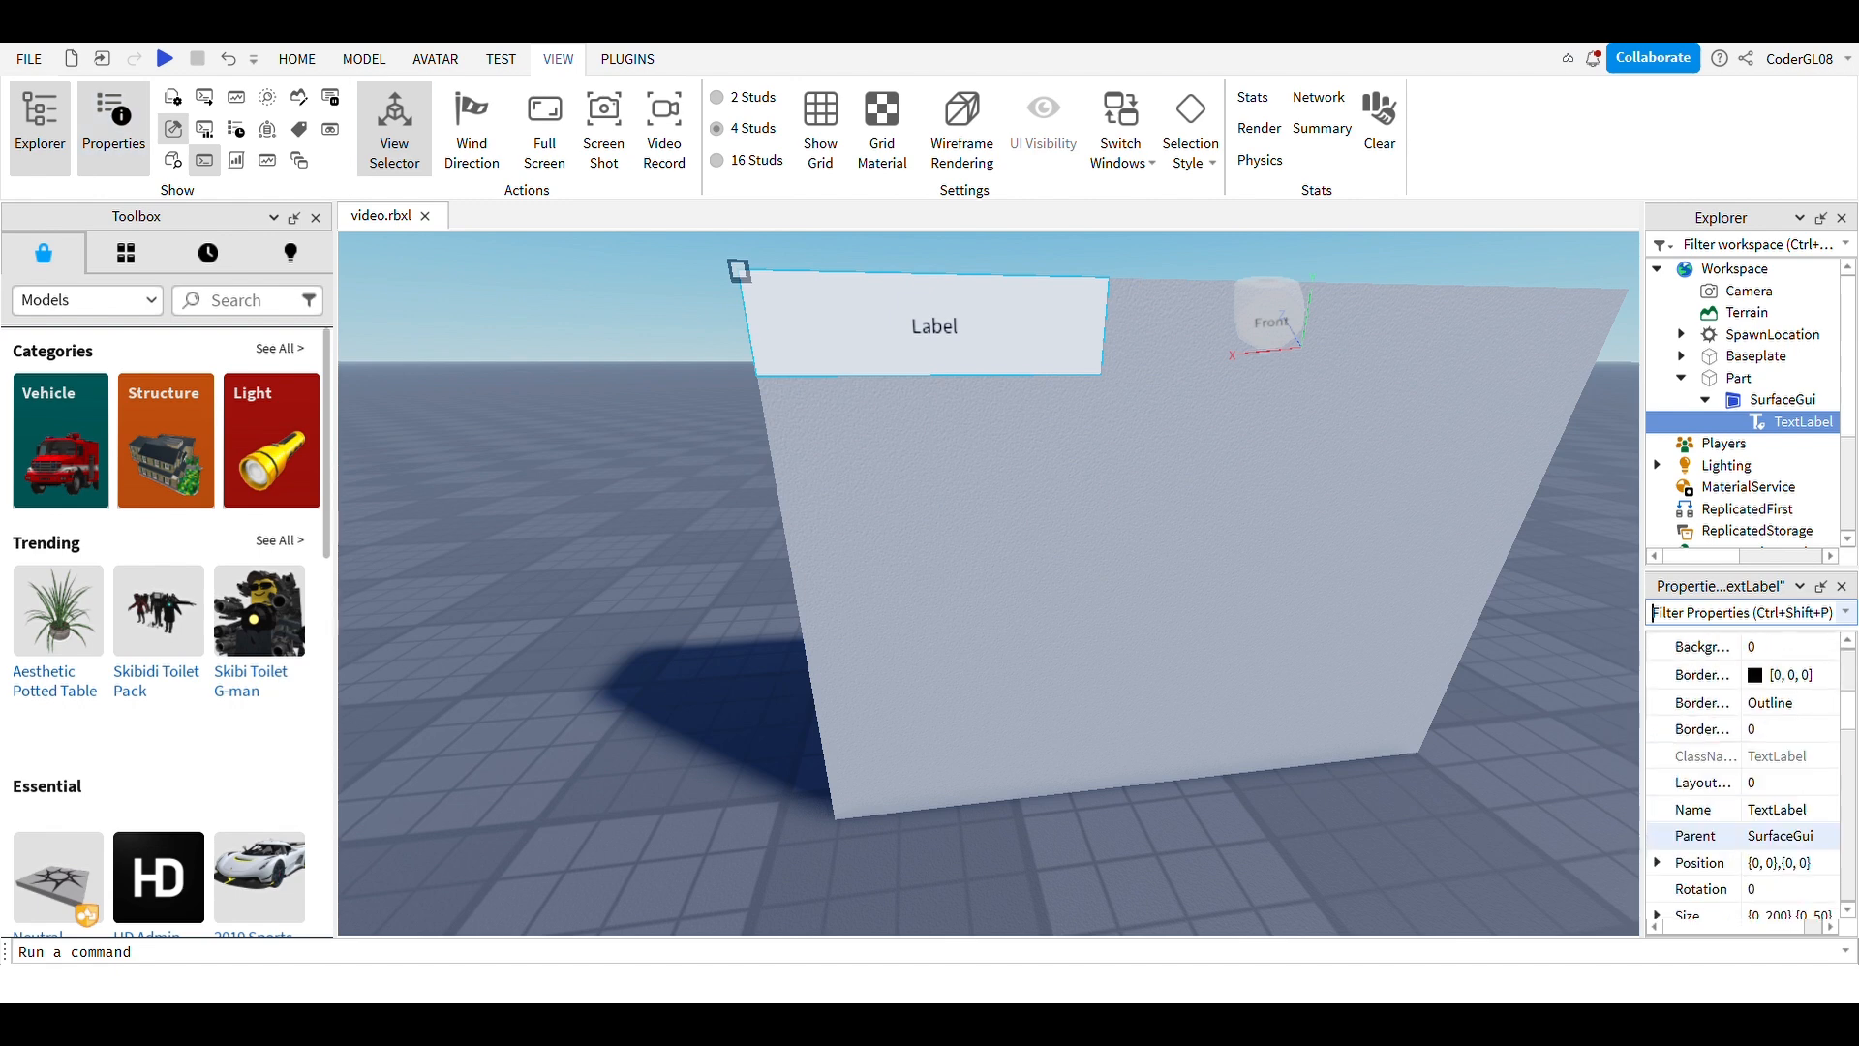
{"action": "scroll", "coordinate": [1743, 716], "scroll_direction": "up", "scroll_amount": 4}
{"action": "scroll", "coordinate": [1743, 782], "scroll_direction": "down", "scroll_amount": 4}
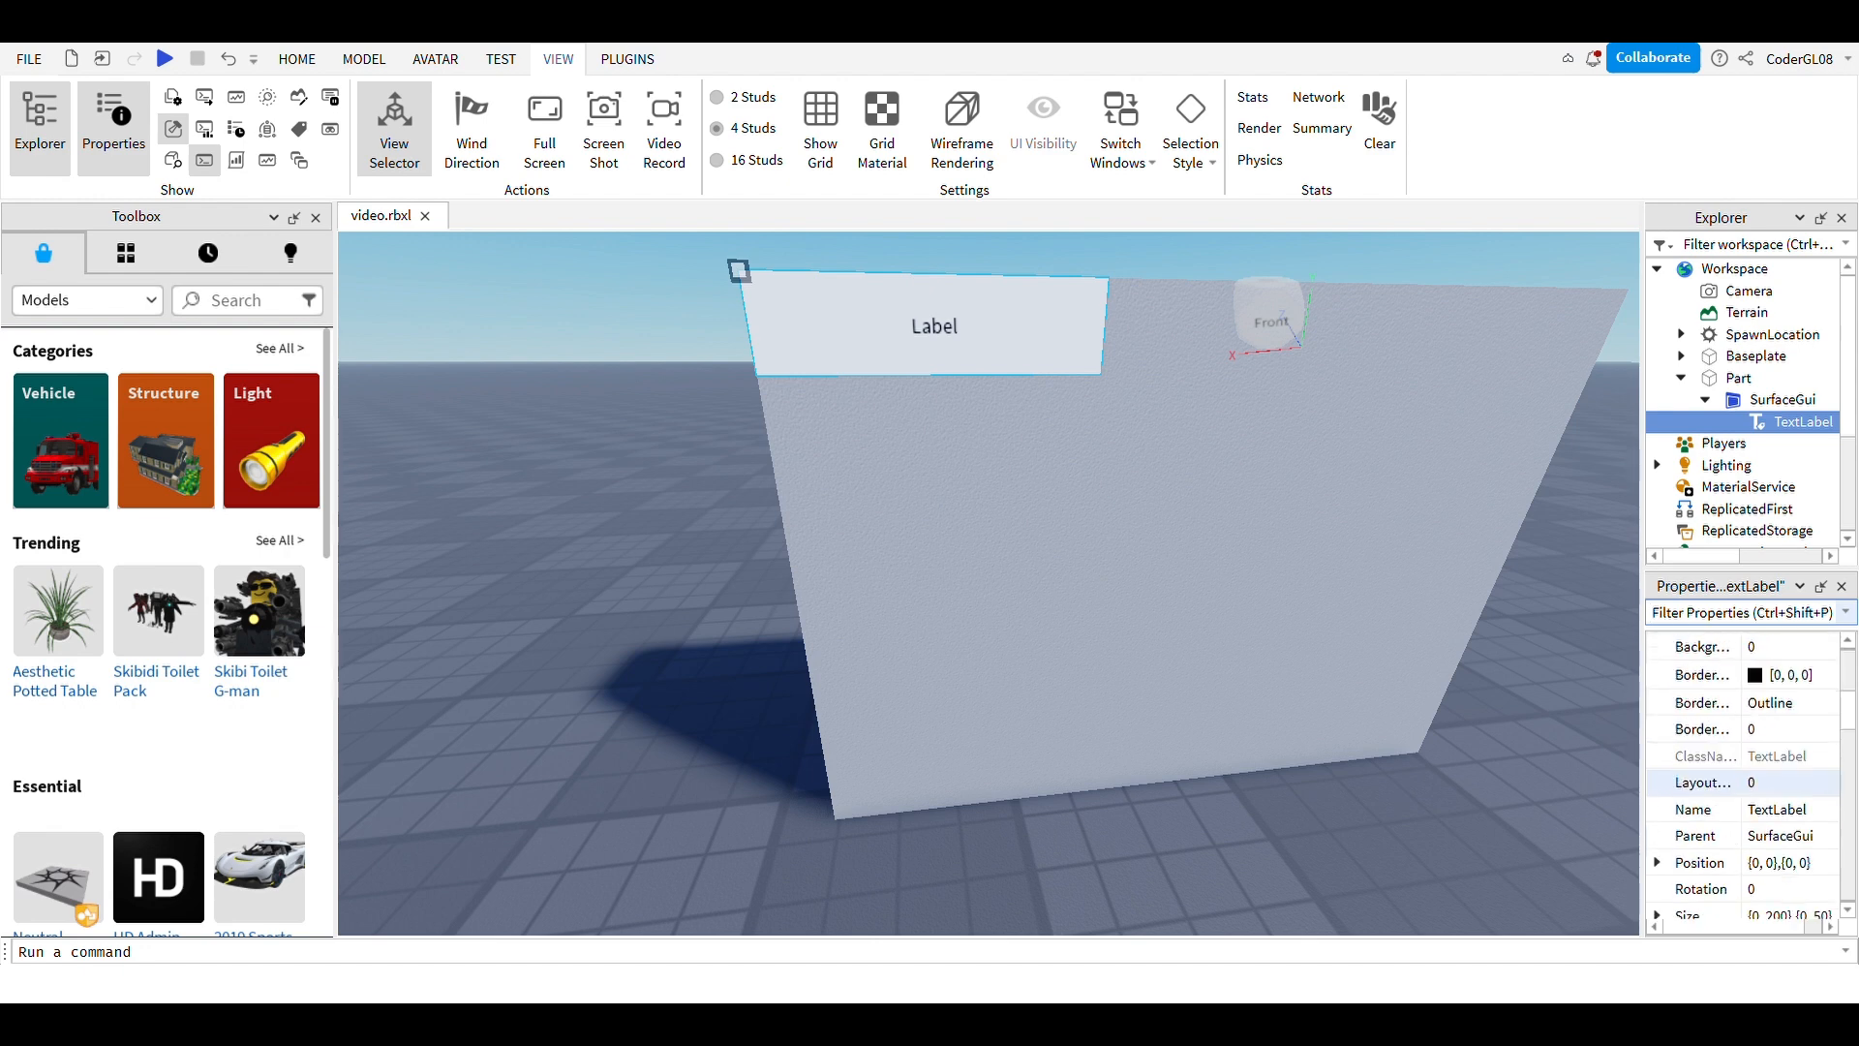
{"action": "scroll", "coordinate": [1743, 782], "scroll_direction": "down", "scroll_amount": 1}
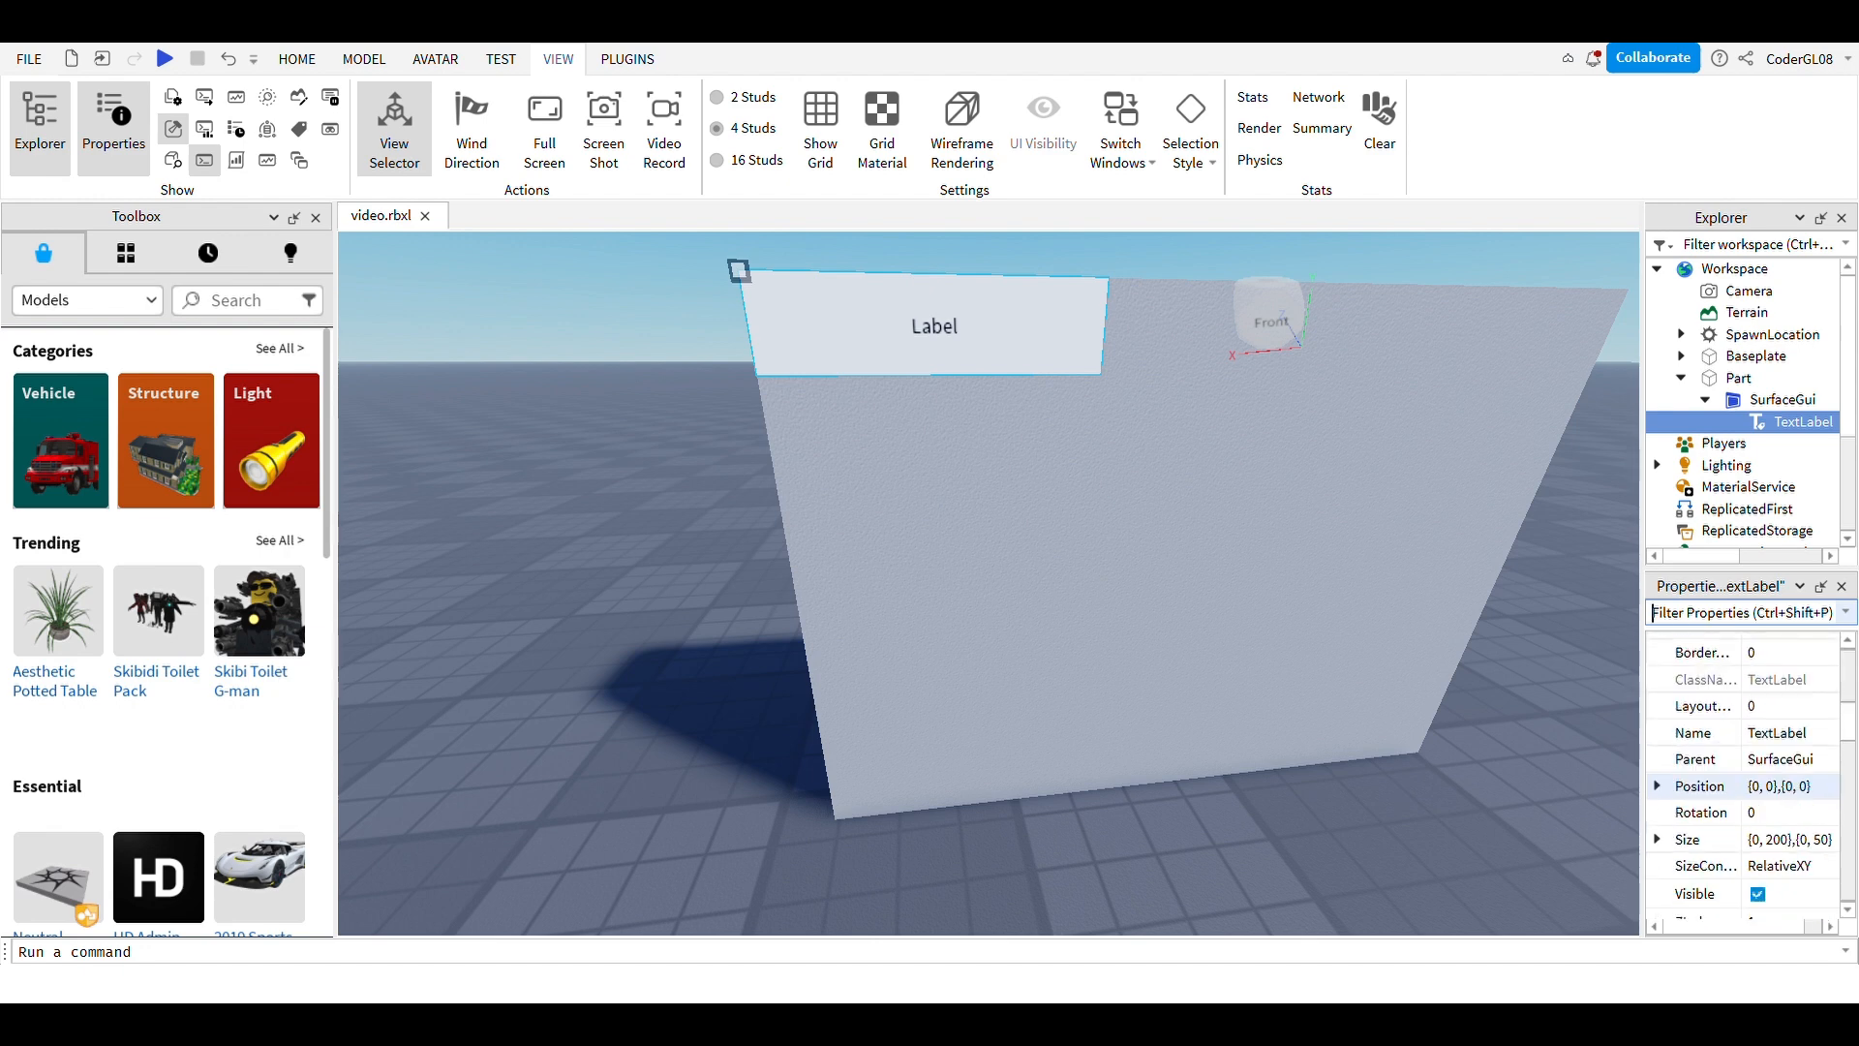
{"action": "key", "text": "ctrl+shift+p"}
{"action": "left_click", "coordinate": [1788, 840]}
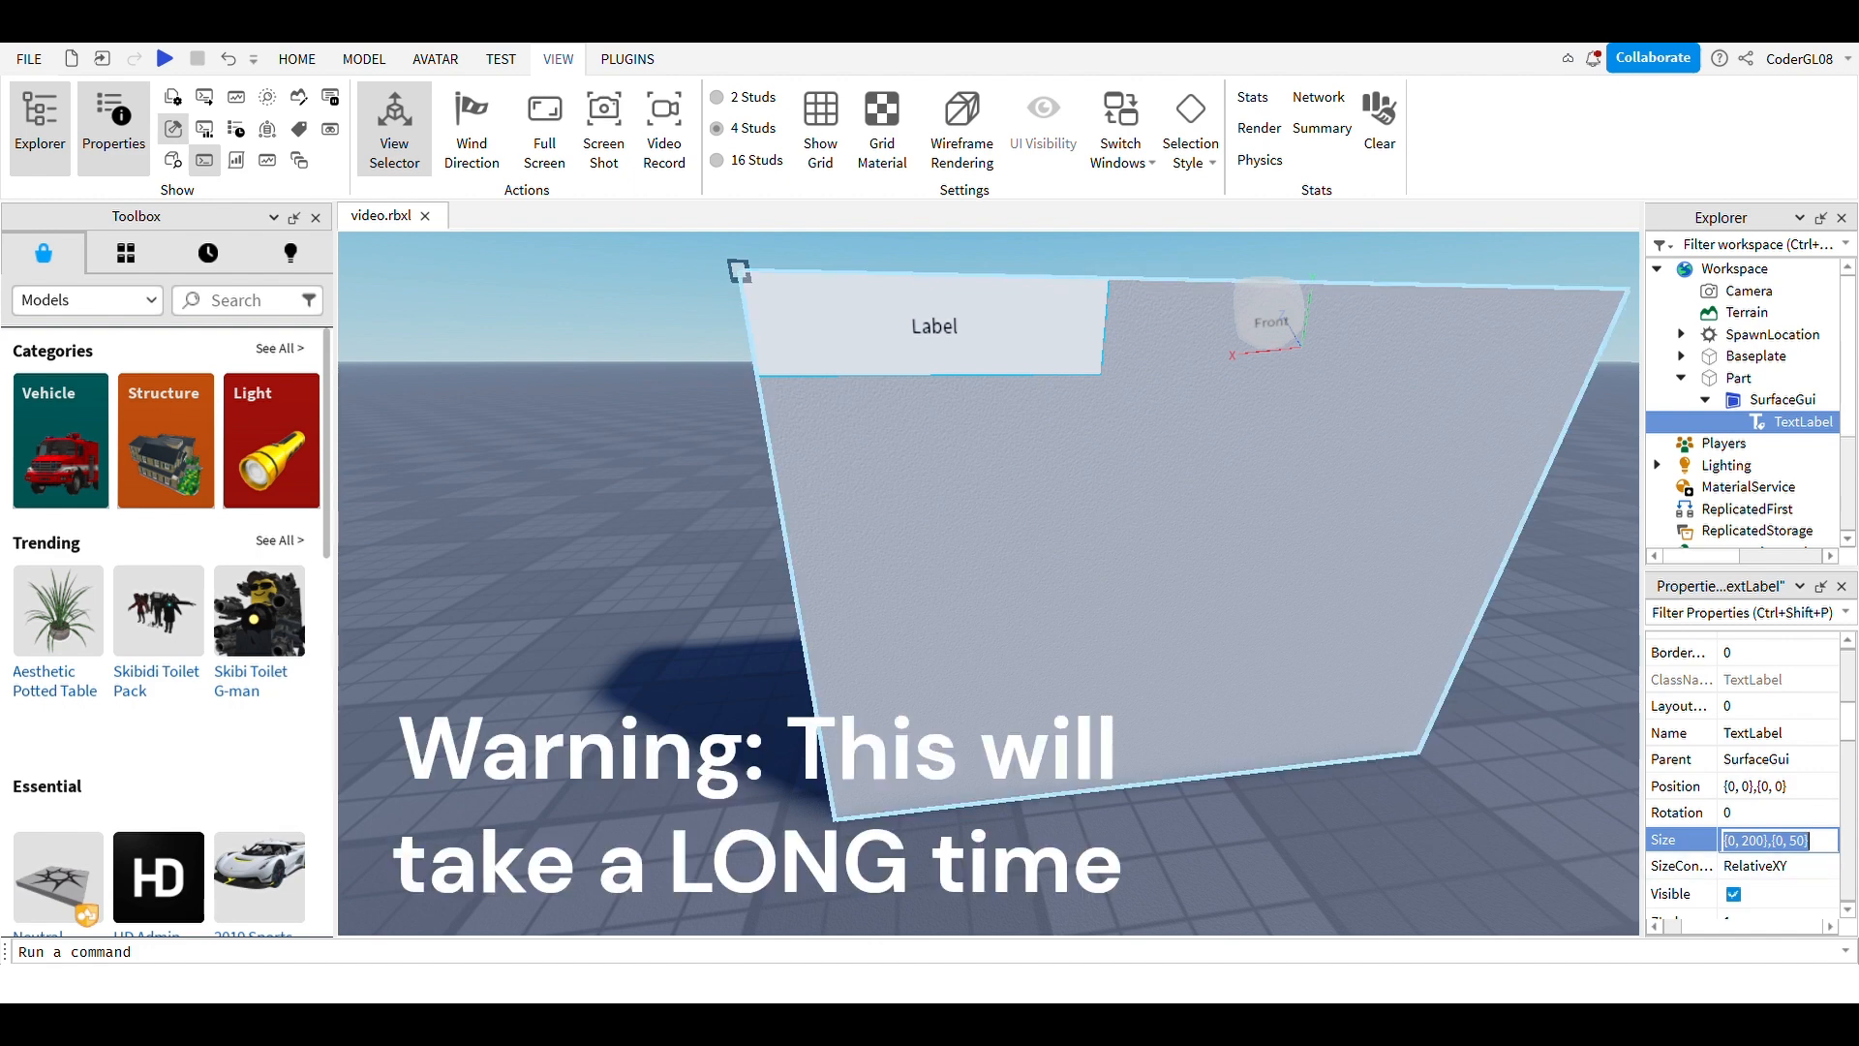
{"action": "left_click", "coordinate": [1760, 840]}
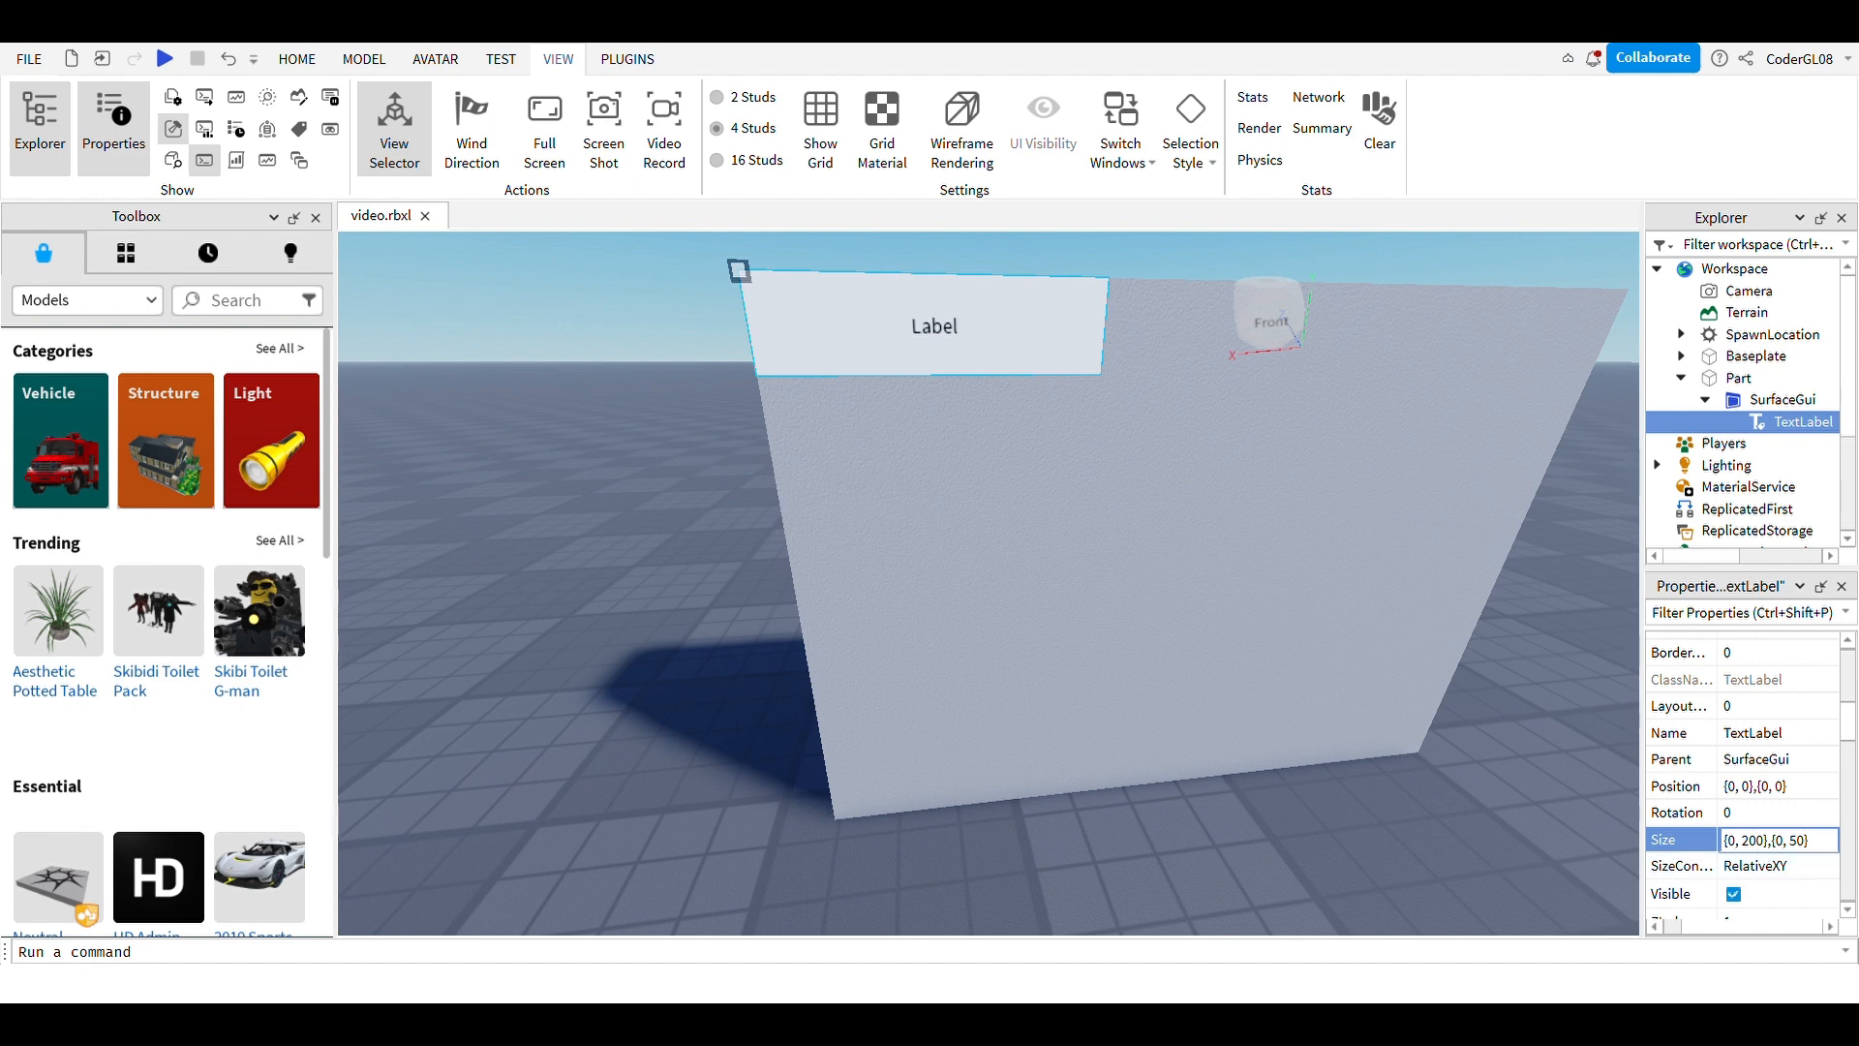
{"action": "type", "text": "0"}
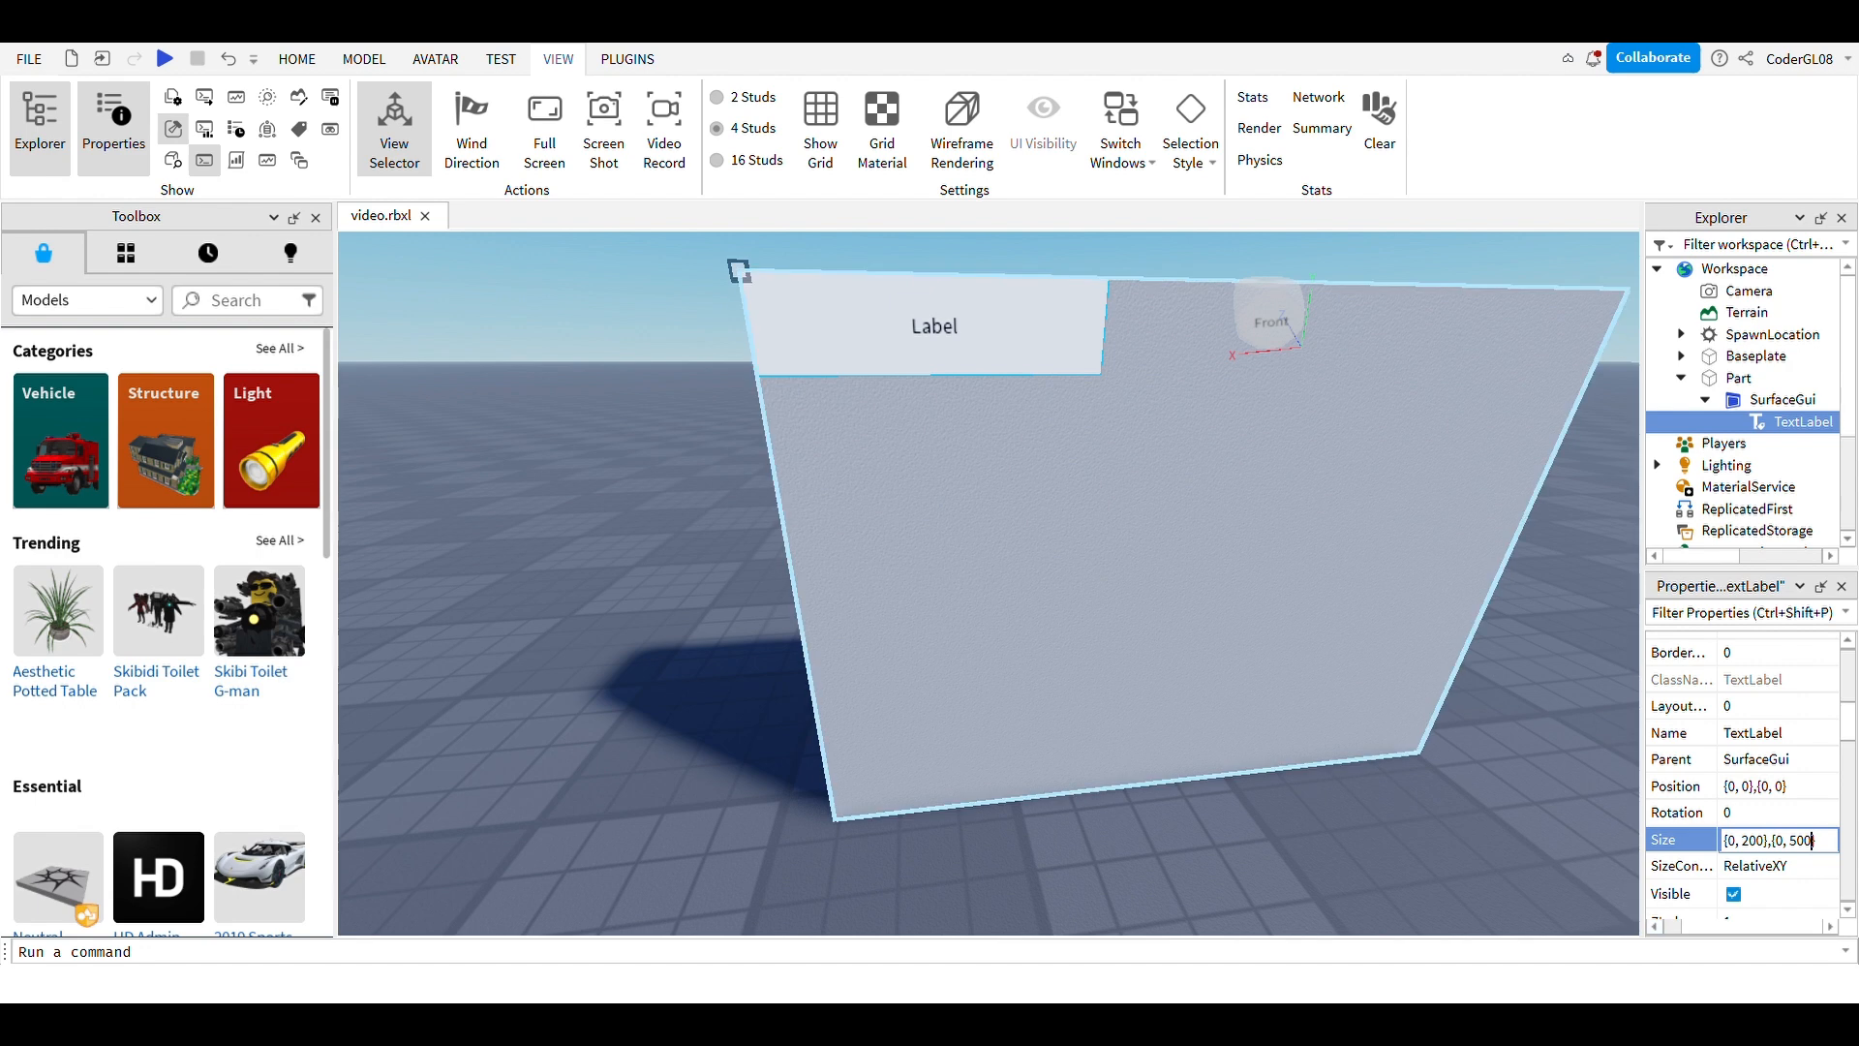
{"action": "left_click", "coordinate": [599, 504]}
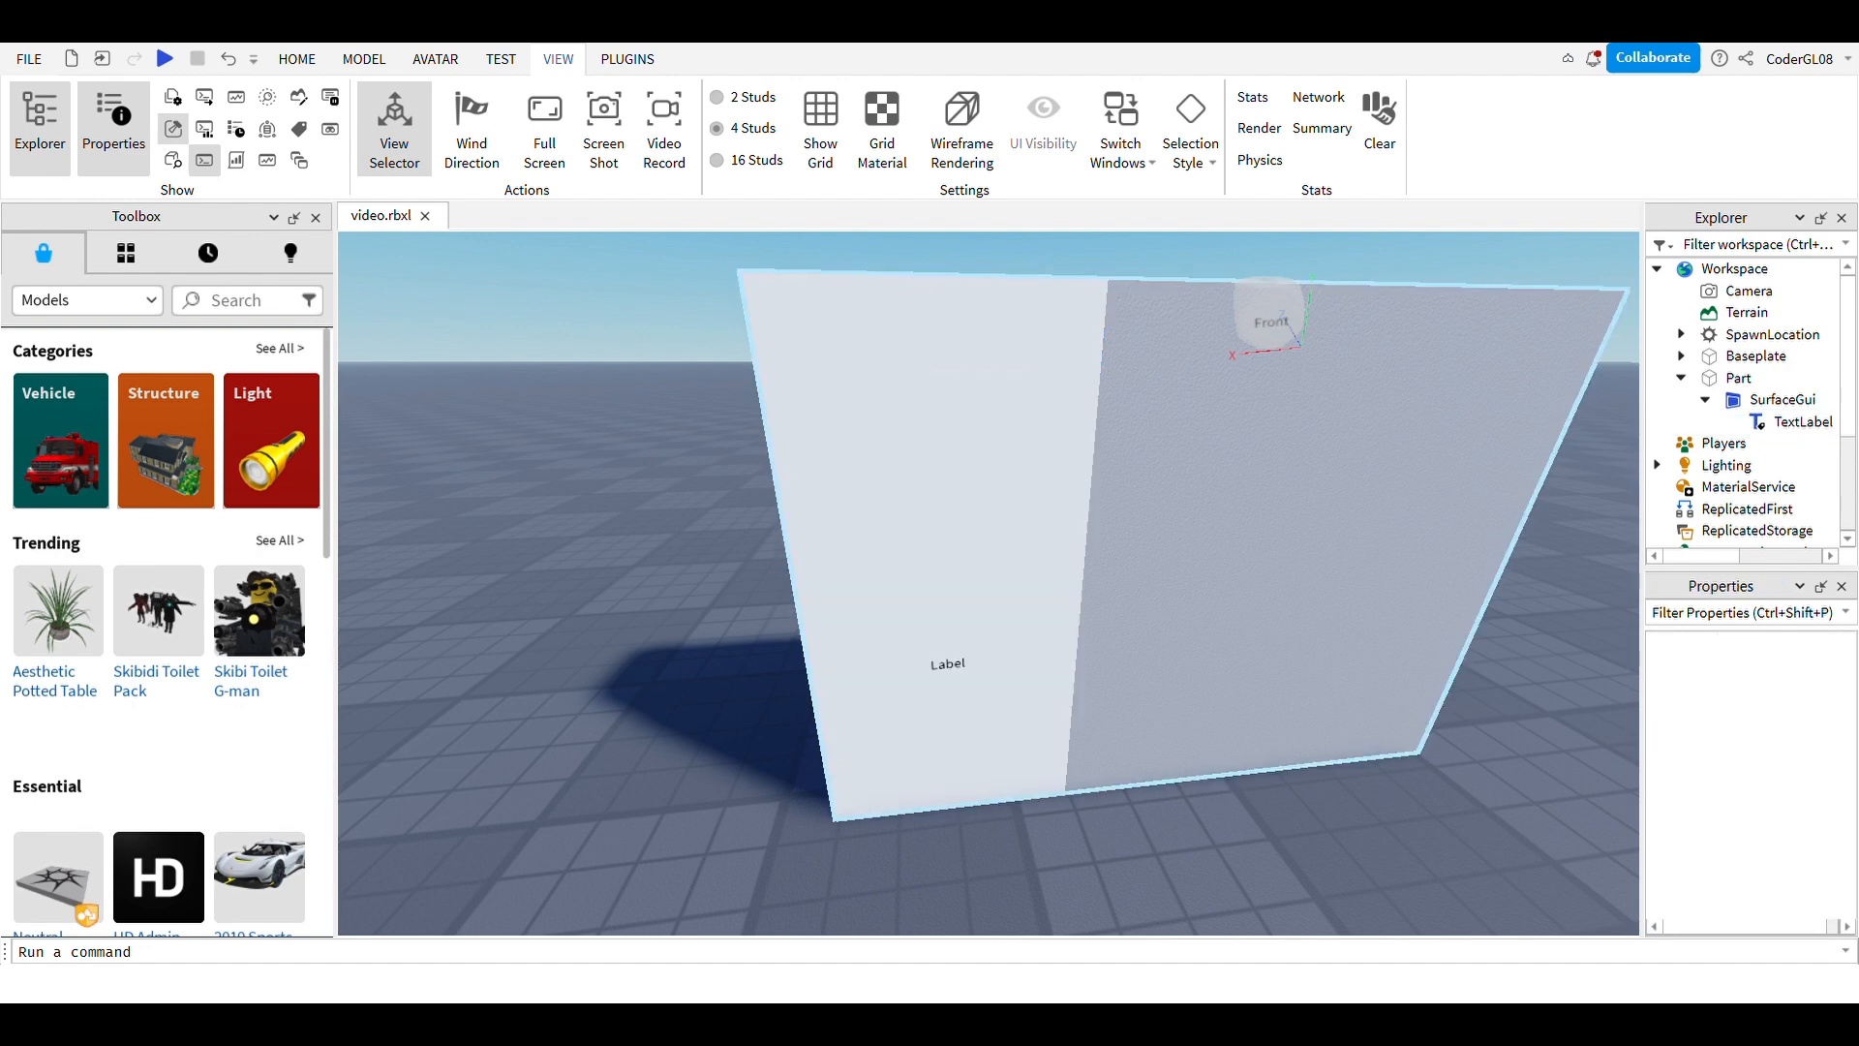
Step: Change the TextLabel's Size width from 200 to 500
{"action": "left_click", "coordinate": [1442, 504]}
{"action": "left_click", "coordinate": [1801, 422]}
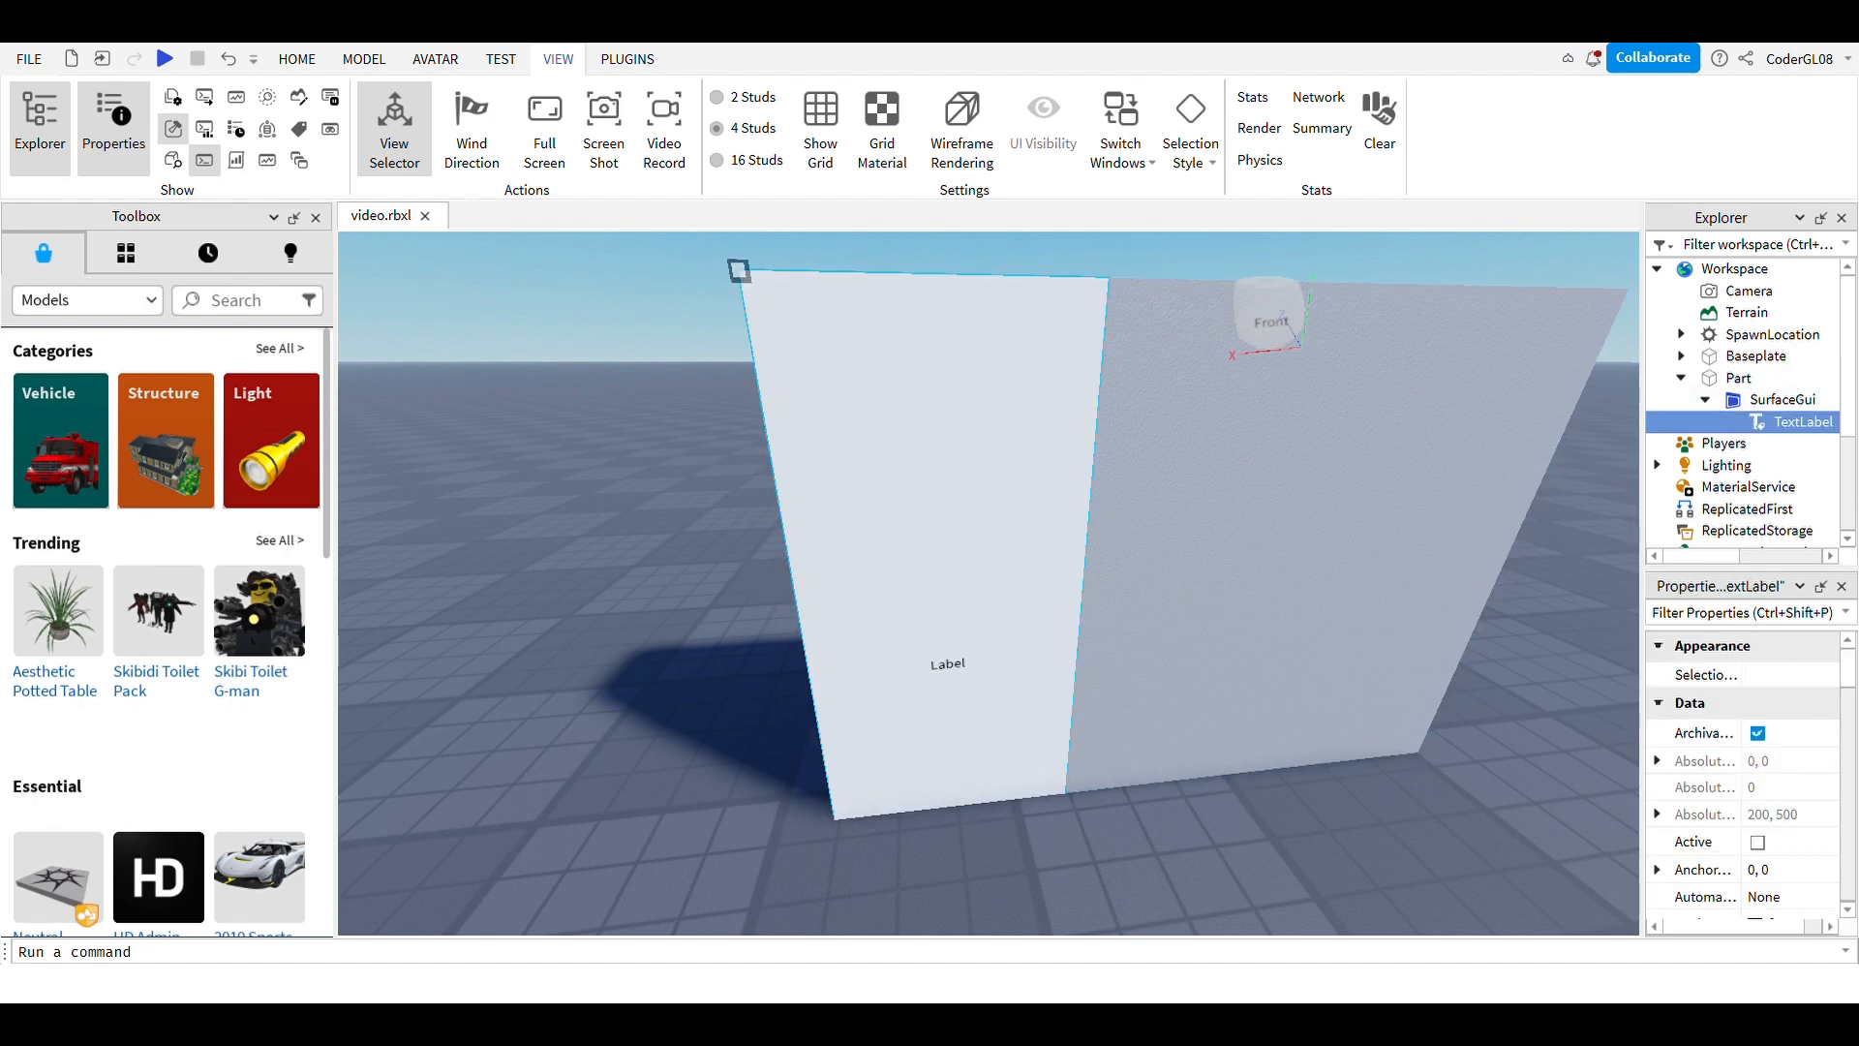
{"action": "scroll", "coordinate": [1782, 833], "scroll_direction": "down", "scroll_amount": 4}
{"action": "scroll", "coordinate": [1744, 824], "scroll_direction": "down", "scroll_amount": 3}
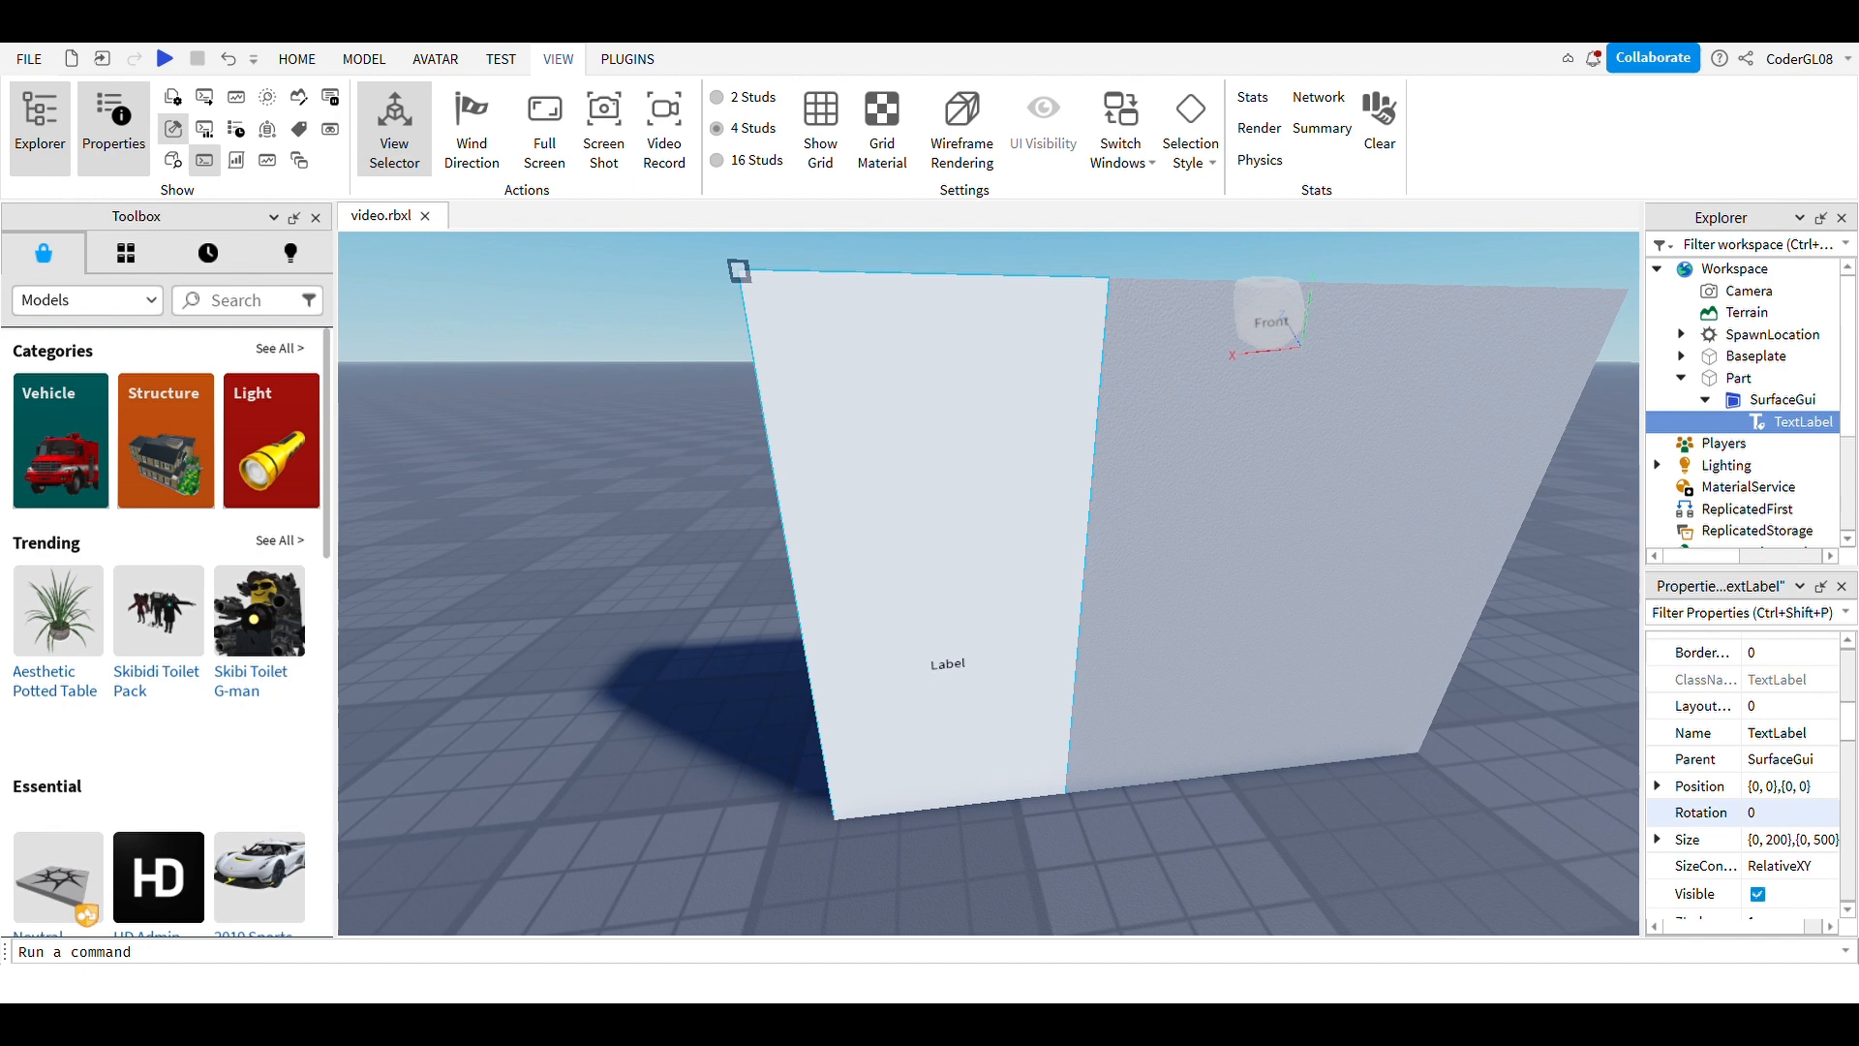
{"action": "double_click", "coordinate": [1754, 839]}
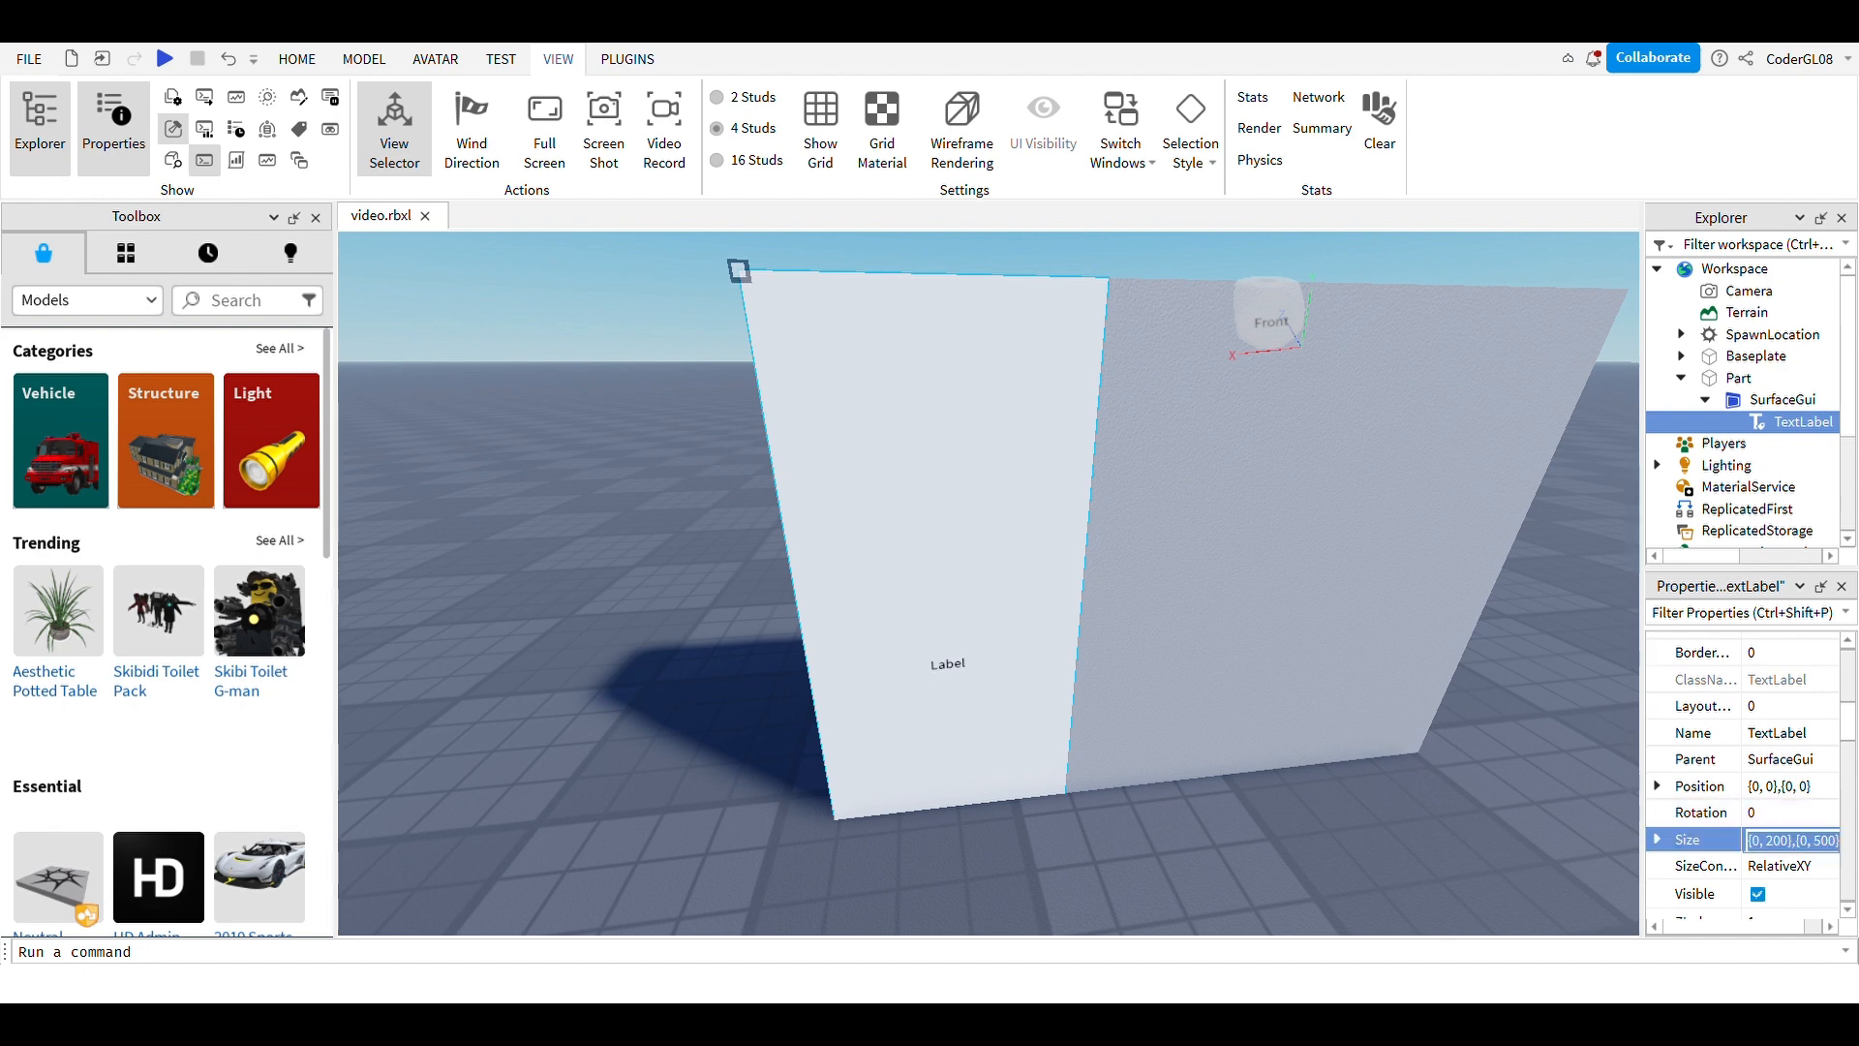
{"action": "left_click", "coordinate": [1763, 842]}
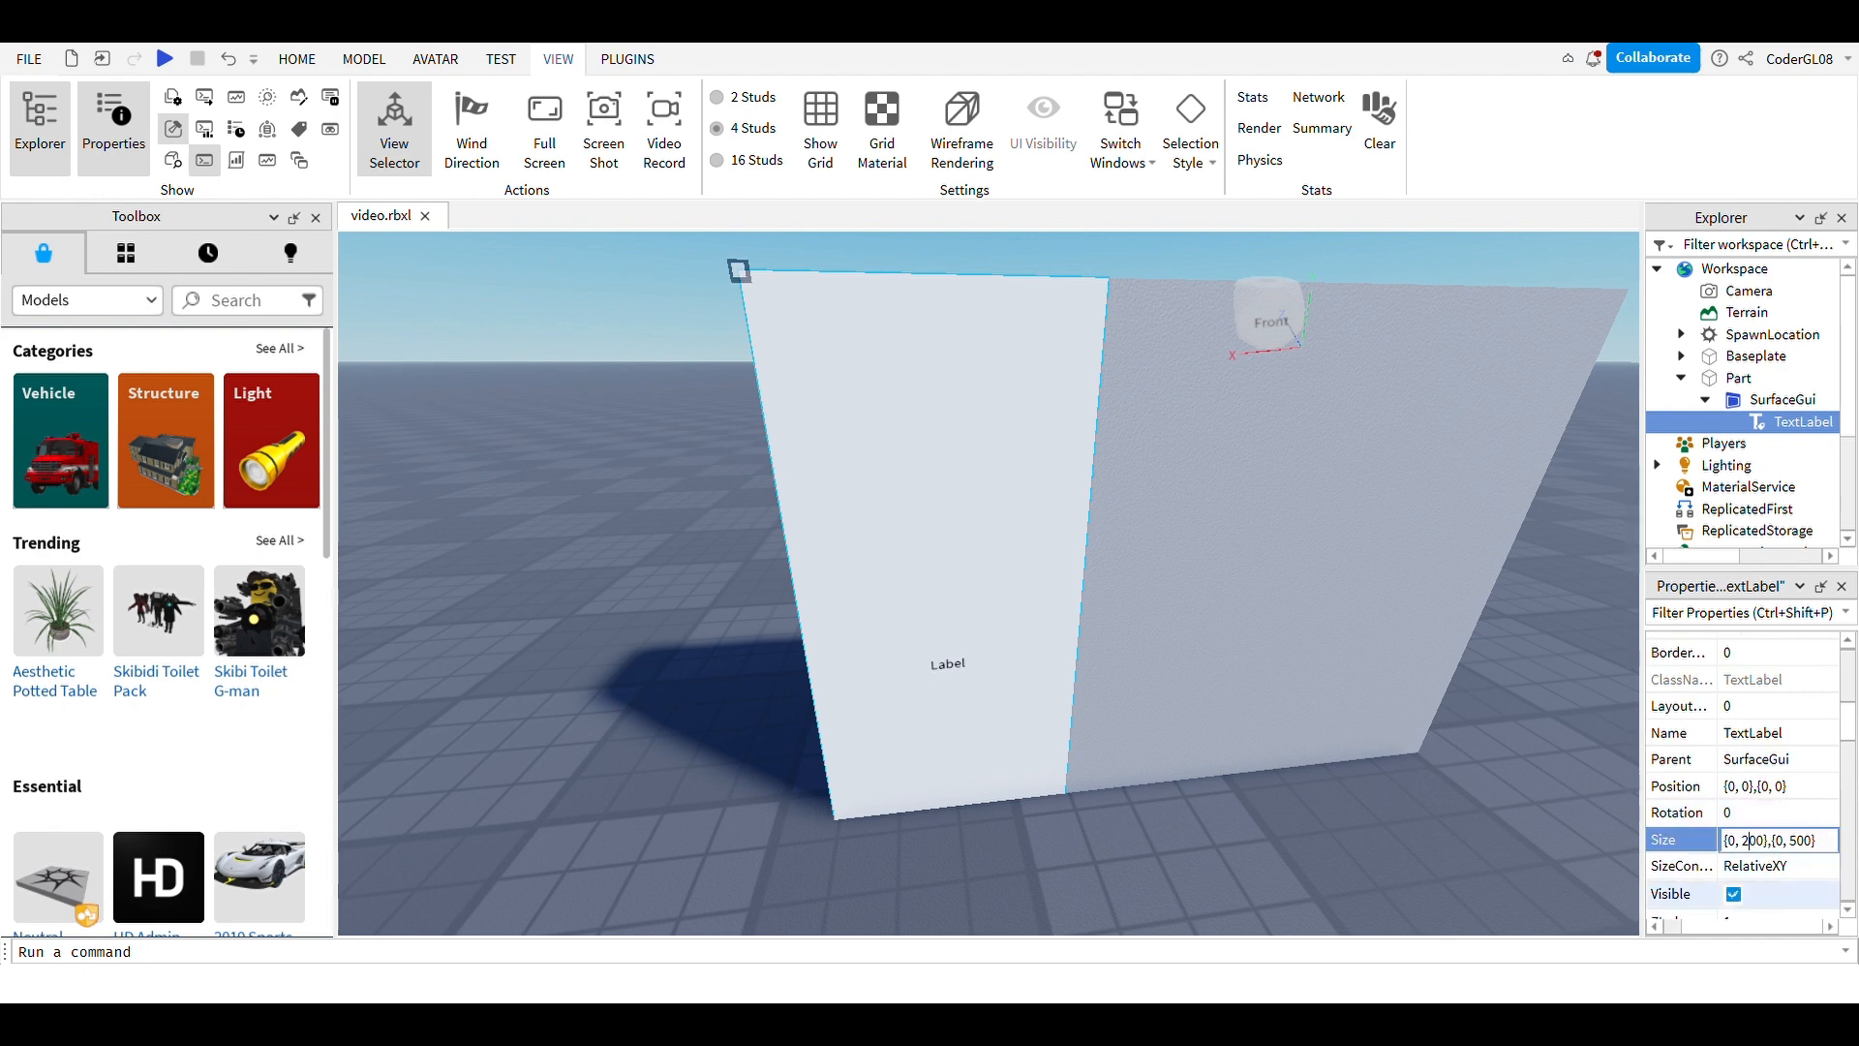
{"action": "key", "text": "BackSpace"}
{"action": "type", "text": "5"}
{"action": "left_click", "coordinate": [1542, 809]}
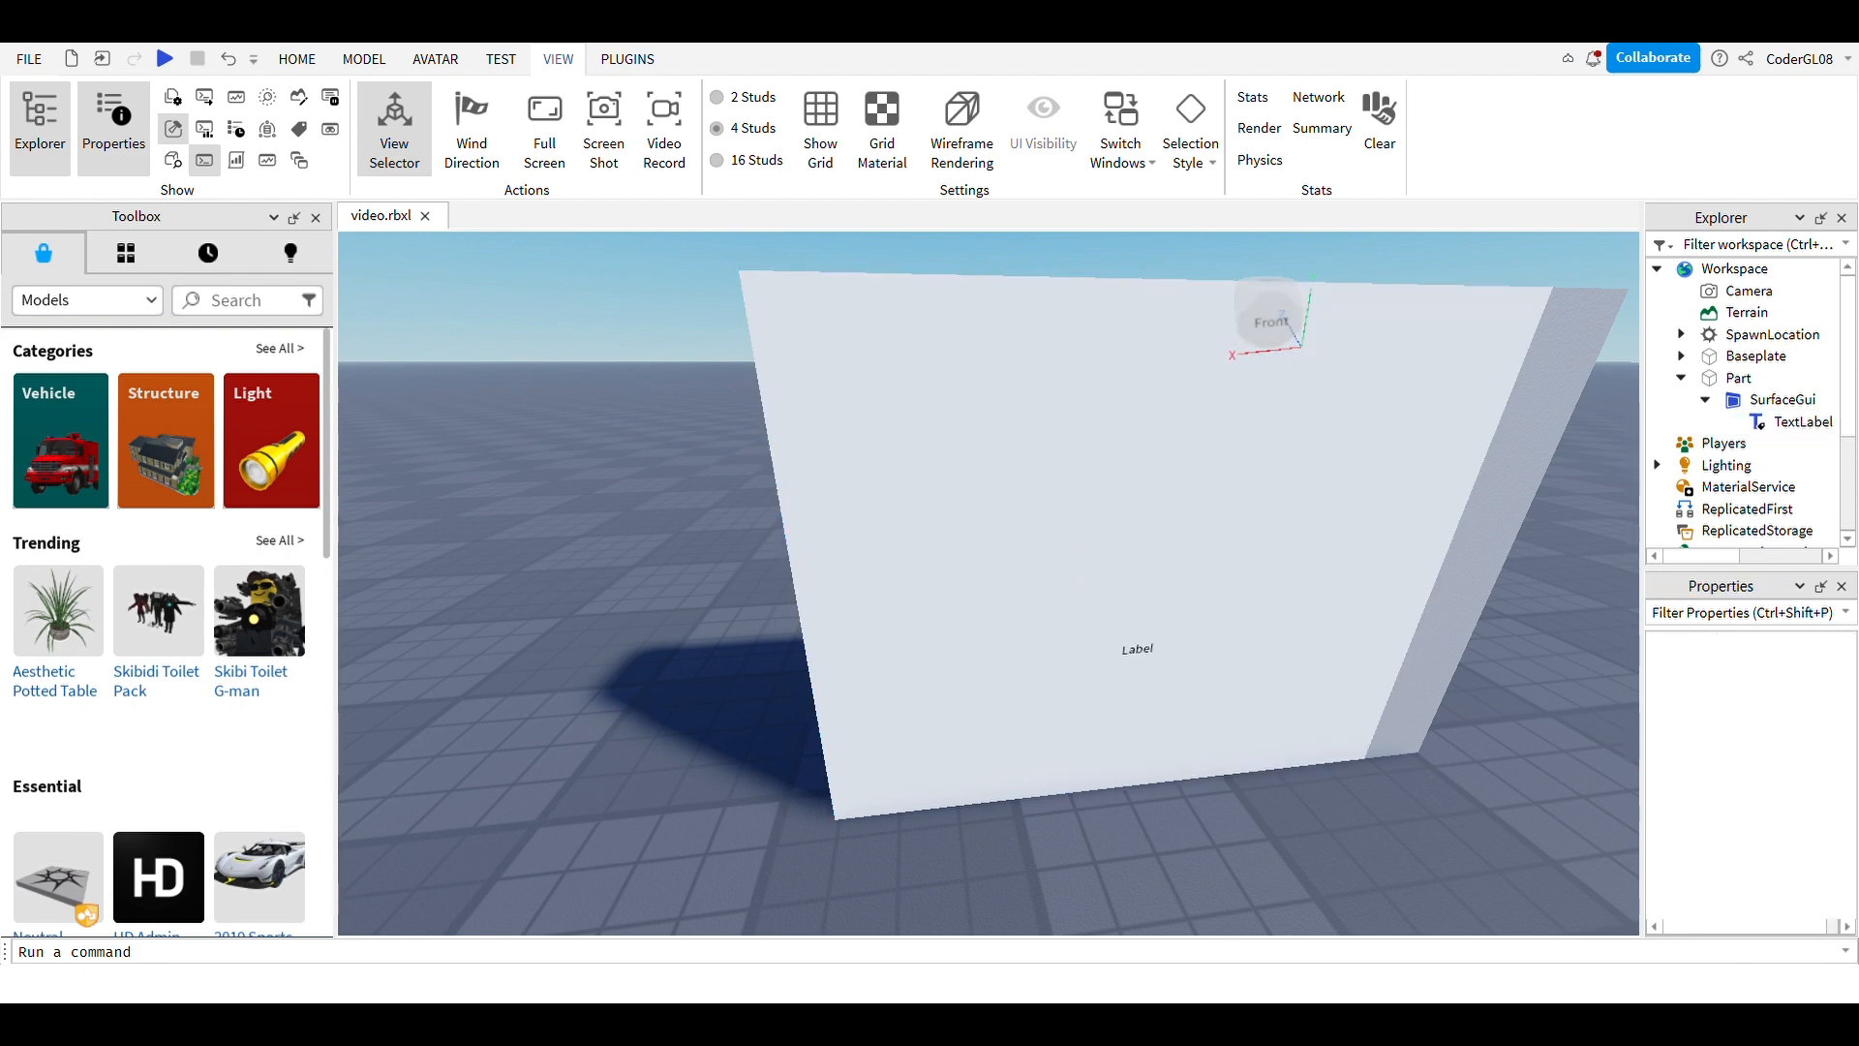
Step: Widen the TextLabel further so its Size becomes {0, 650},{0, 500}
{"action": "left_click", "coordinate": [1728, 443]}
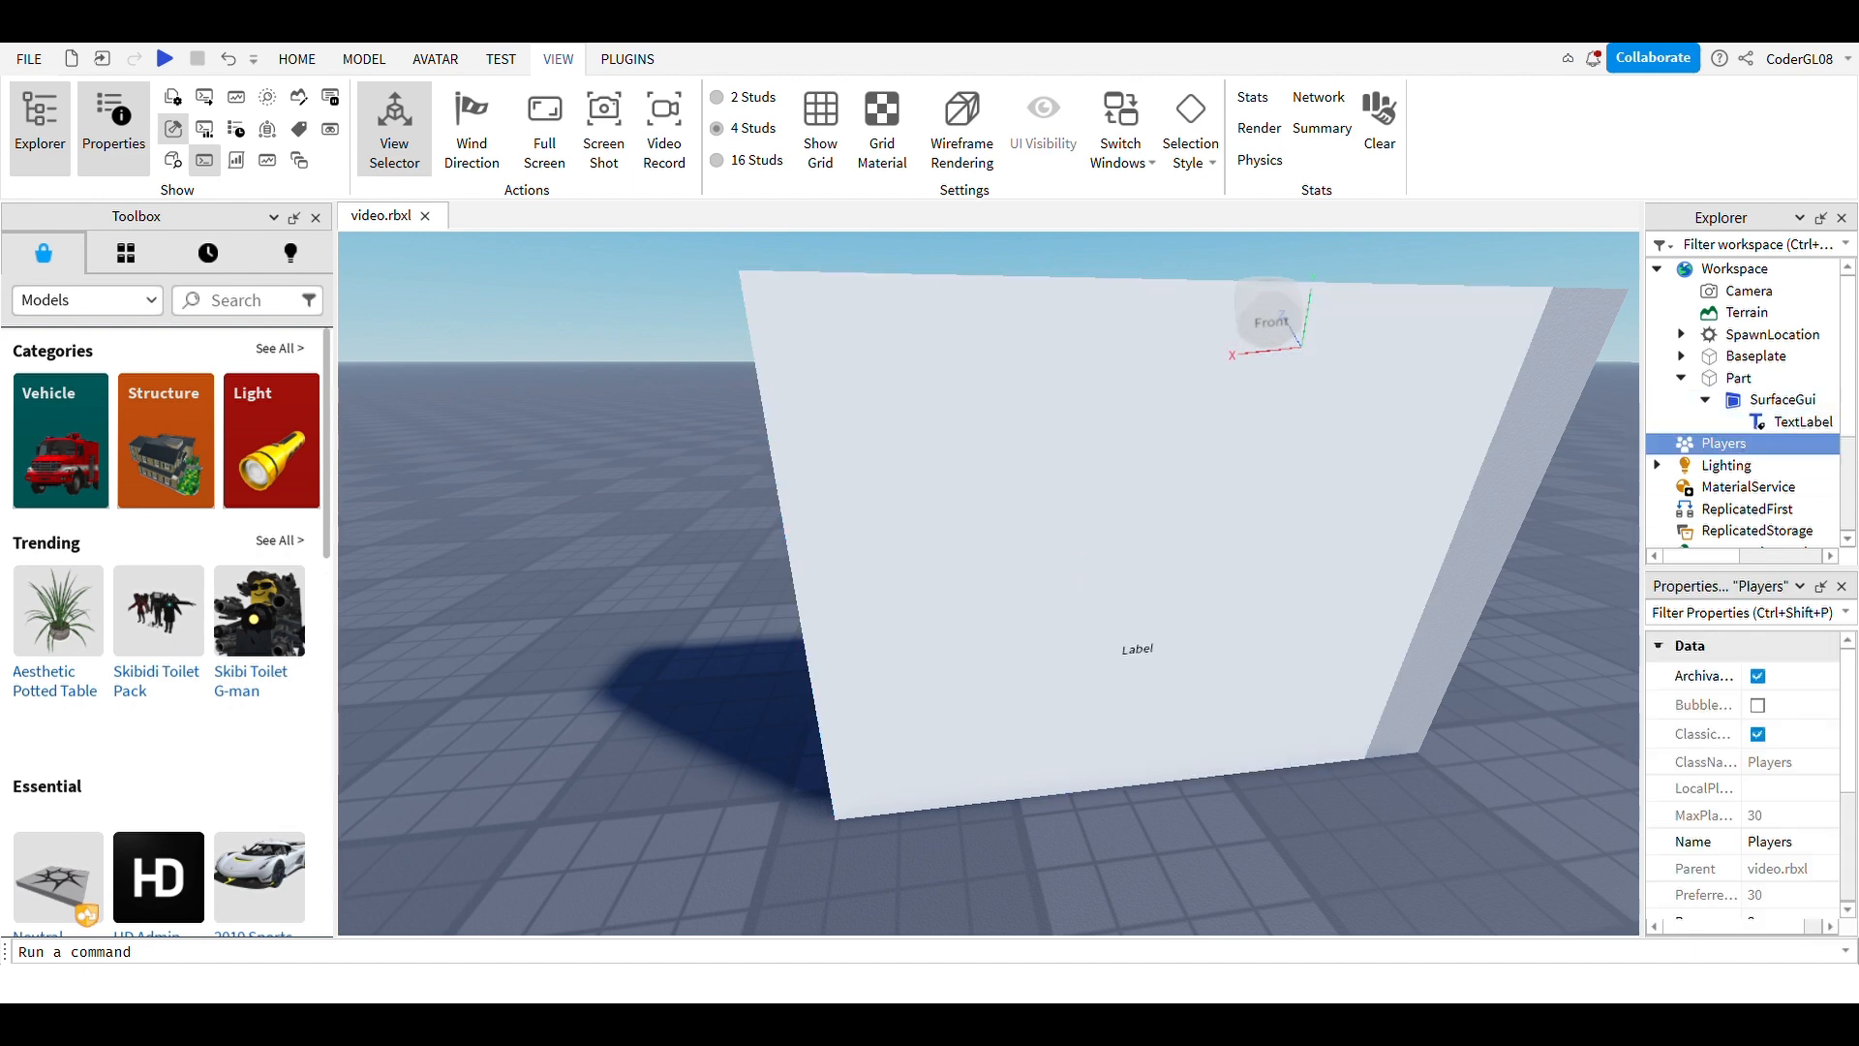
{"action": "left_click", "coordinate": [1795, 423]}
{"action": "scroll", "coordinate": [1744, 794], "scroll_direction": "down", "scroll_amount": 10}
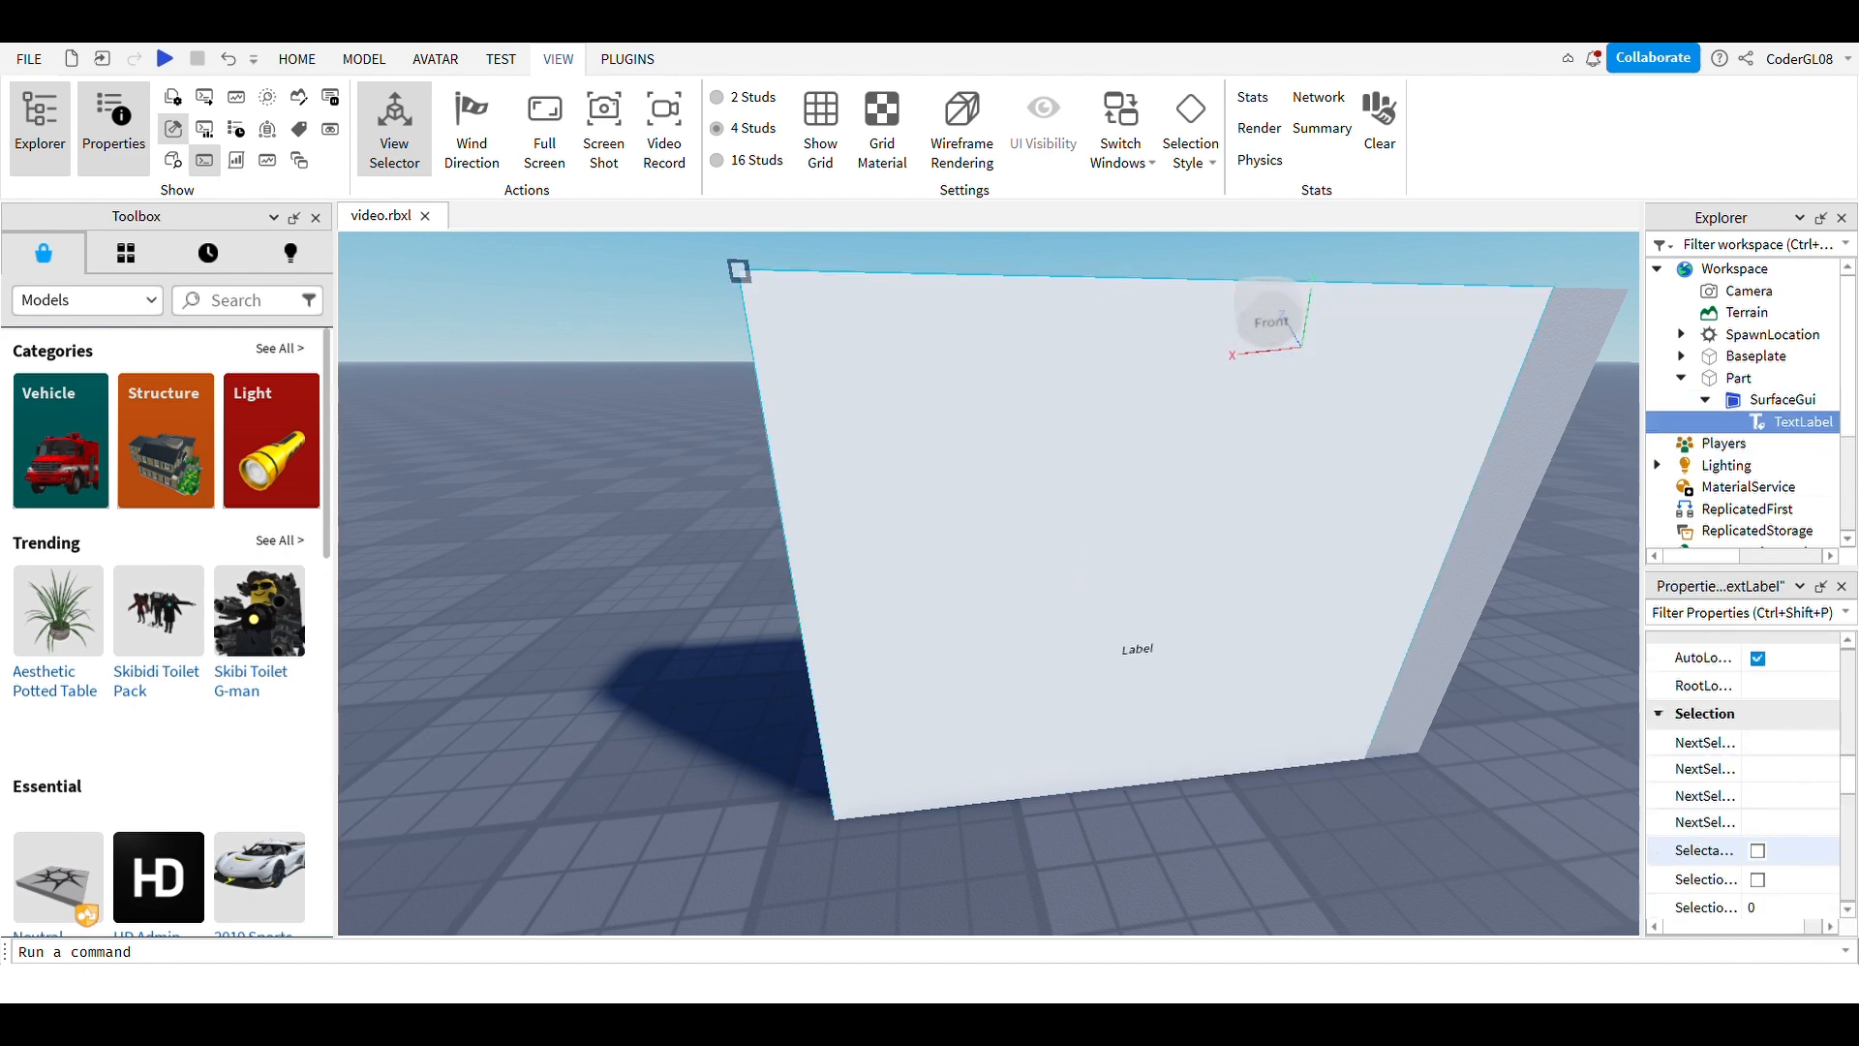
{"action": "scroll", "coordinate": [1758, 849], "scroll_direction": "up", "scroll_amount": 3}
{"action": "left_click", "coordinate": [1791, 687]}
{"action": "left_click", "coordinate": [1794, 688]}
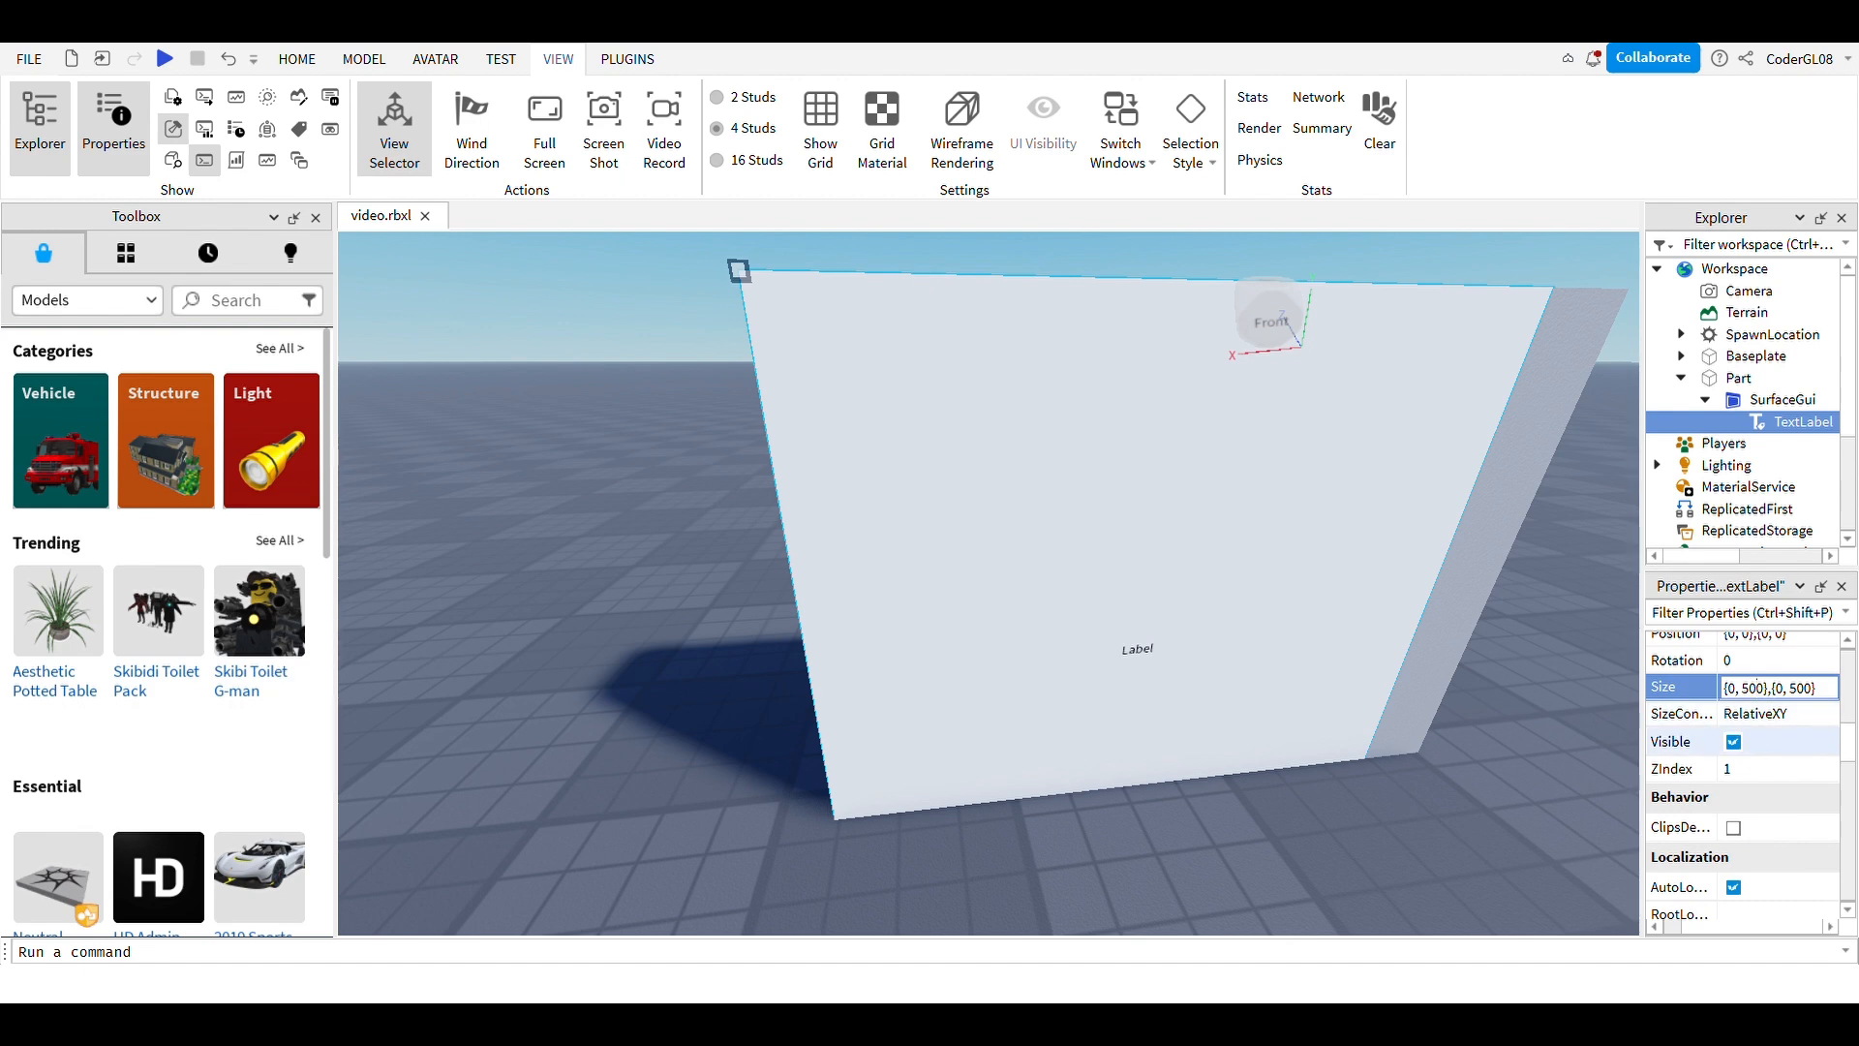
{"action": "key", "text": "BackSpace"}
{"action": "key", "text": "BackSpace"}
{"action": "type", "text": "65"}
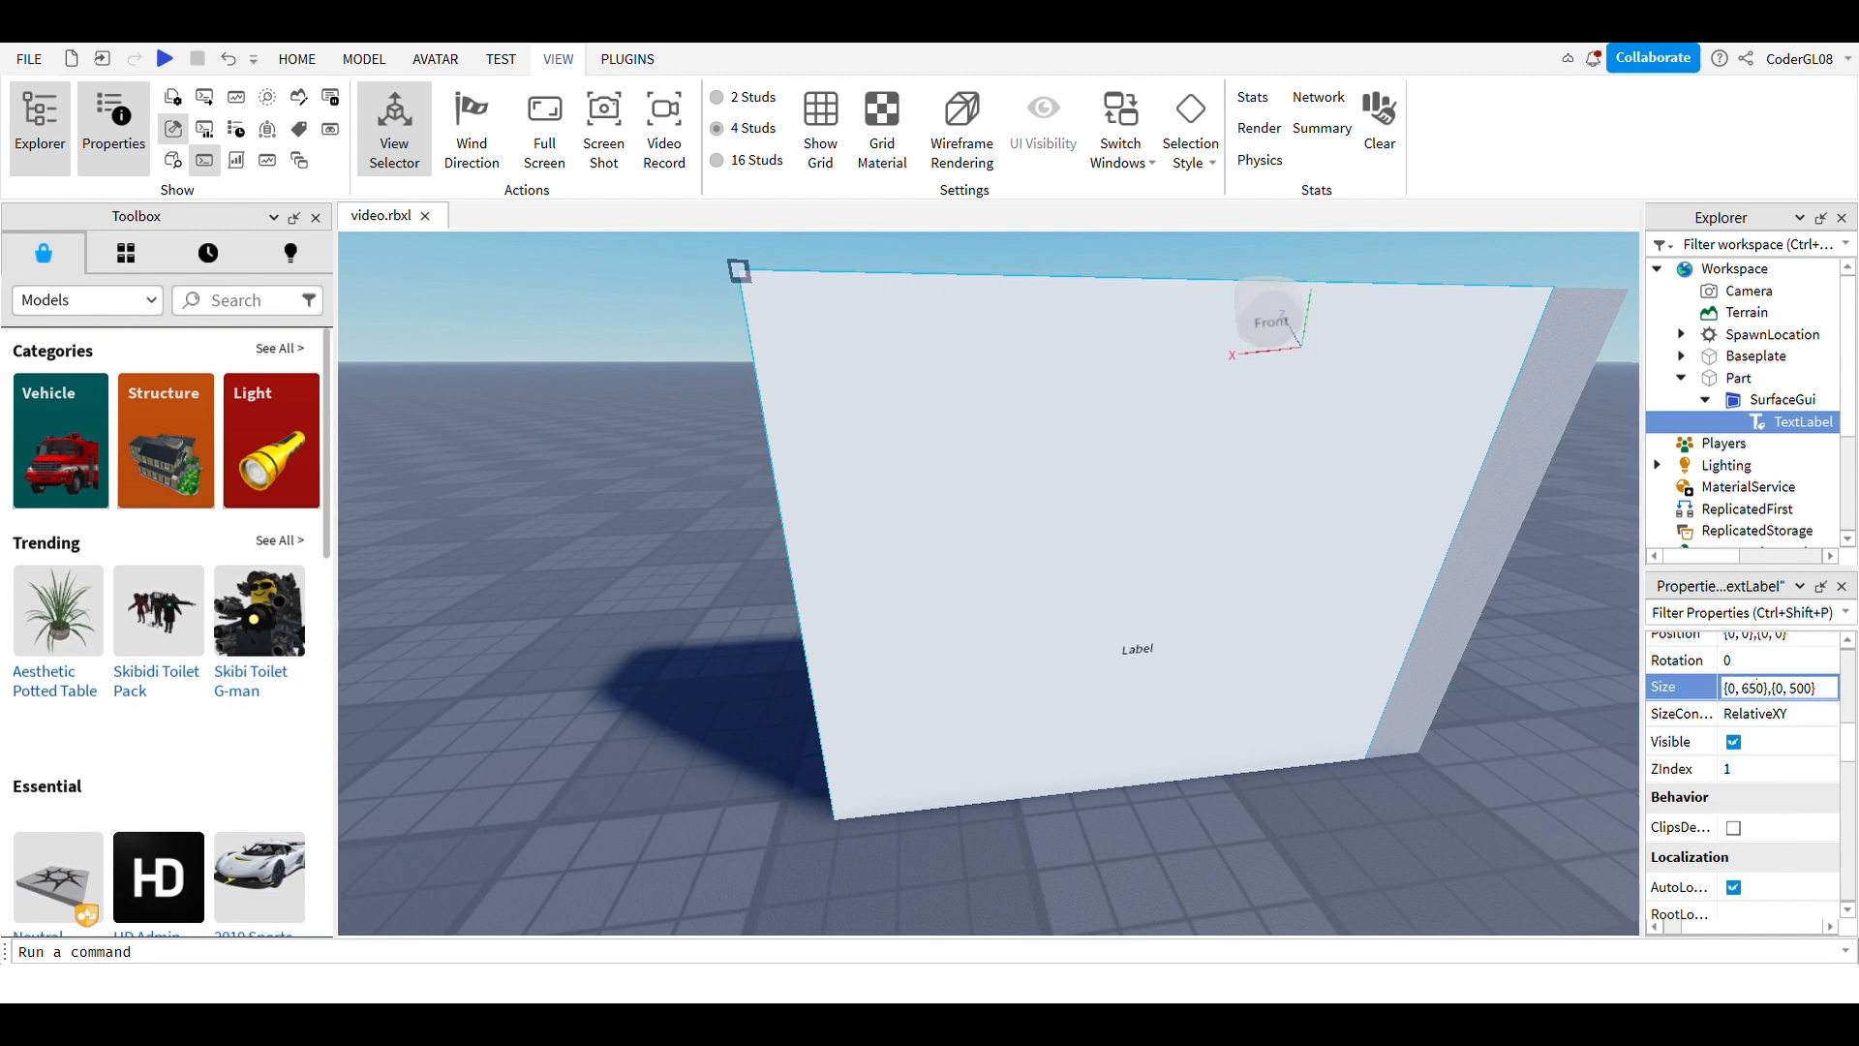
{"action": "key", "text": "Return"}
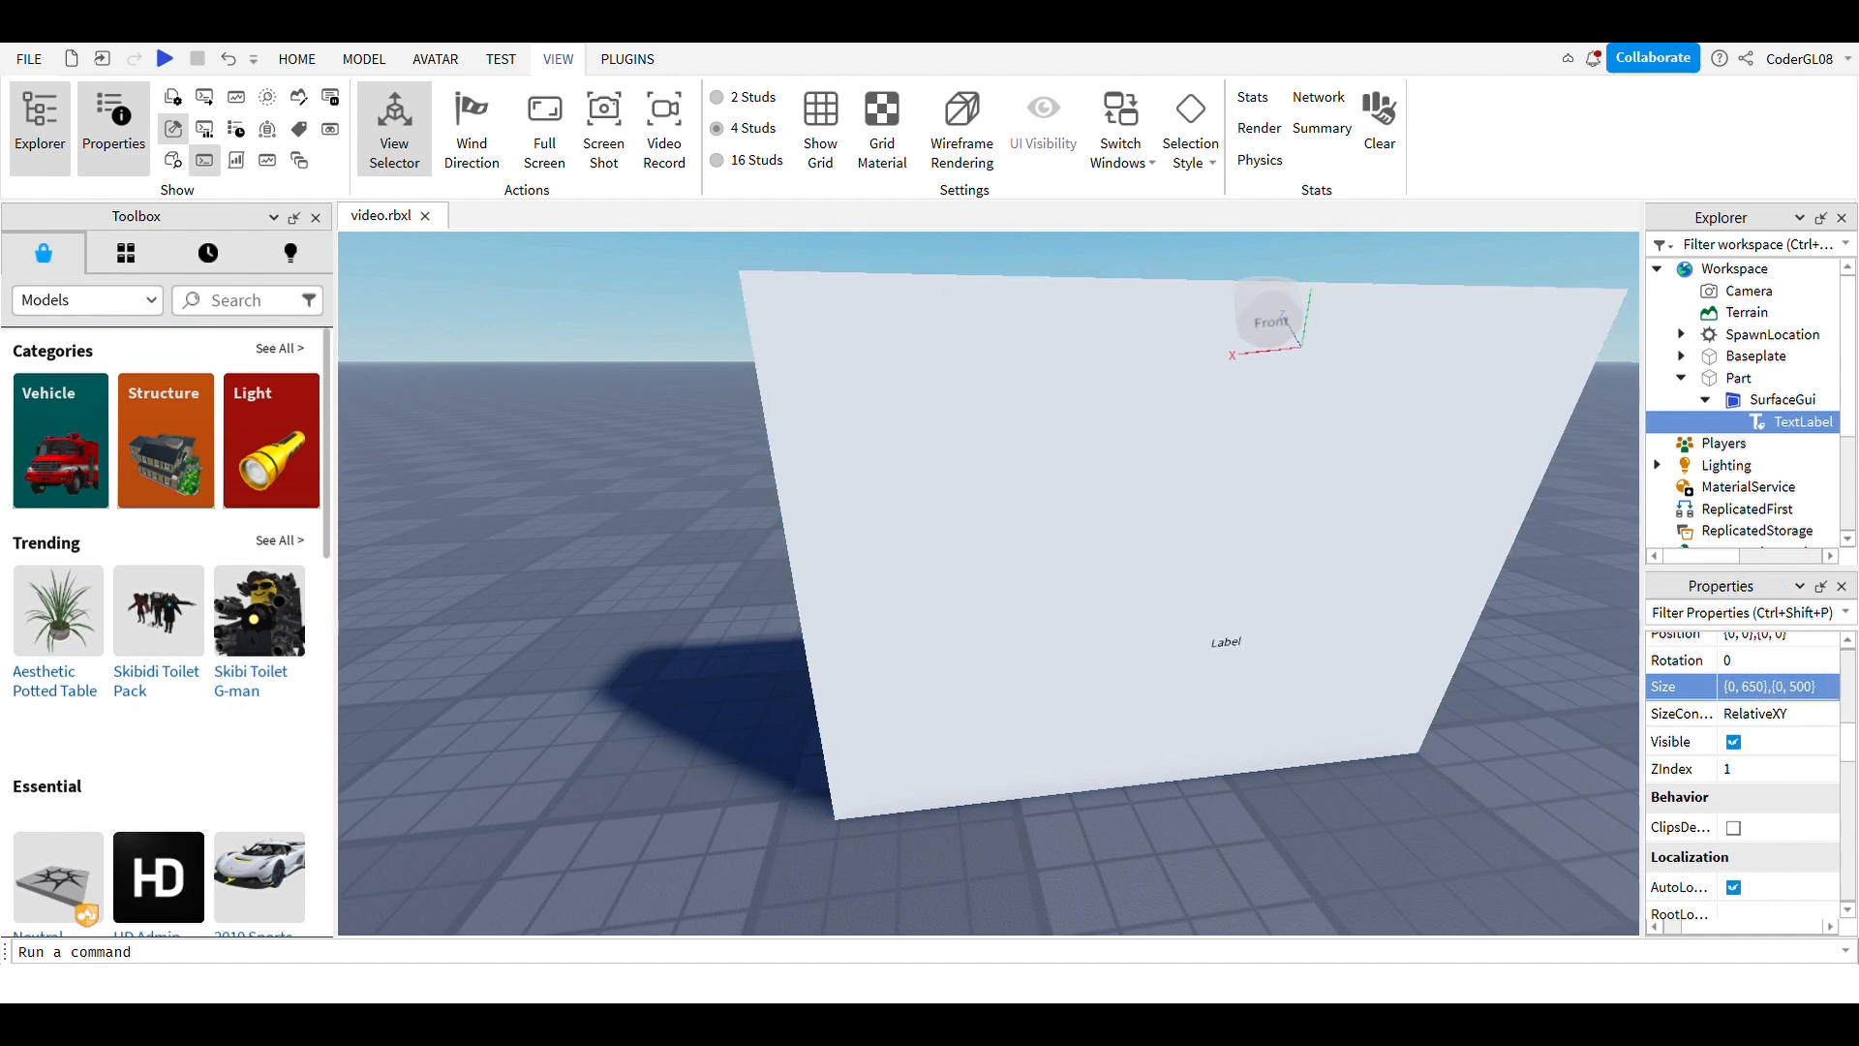
Step: Fly the camera to face the whole sign and inspect the TextLabel's properties
{"action": "right_click_drag", "start_coordinate": [989, 583], "coordinate": [853, 577]}
{"action": "key", "text": "d"}
{"action": "key", "text": "d"}
{"action": "key", "text": "a"}
{"action": "key", "text": "w"}
{"action": "key", "text": "a"}
{"action": "right_click_drag", "start_coordinate": [989, 582], "coordinate": [1032, 578]}
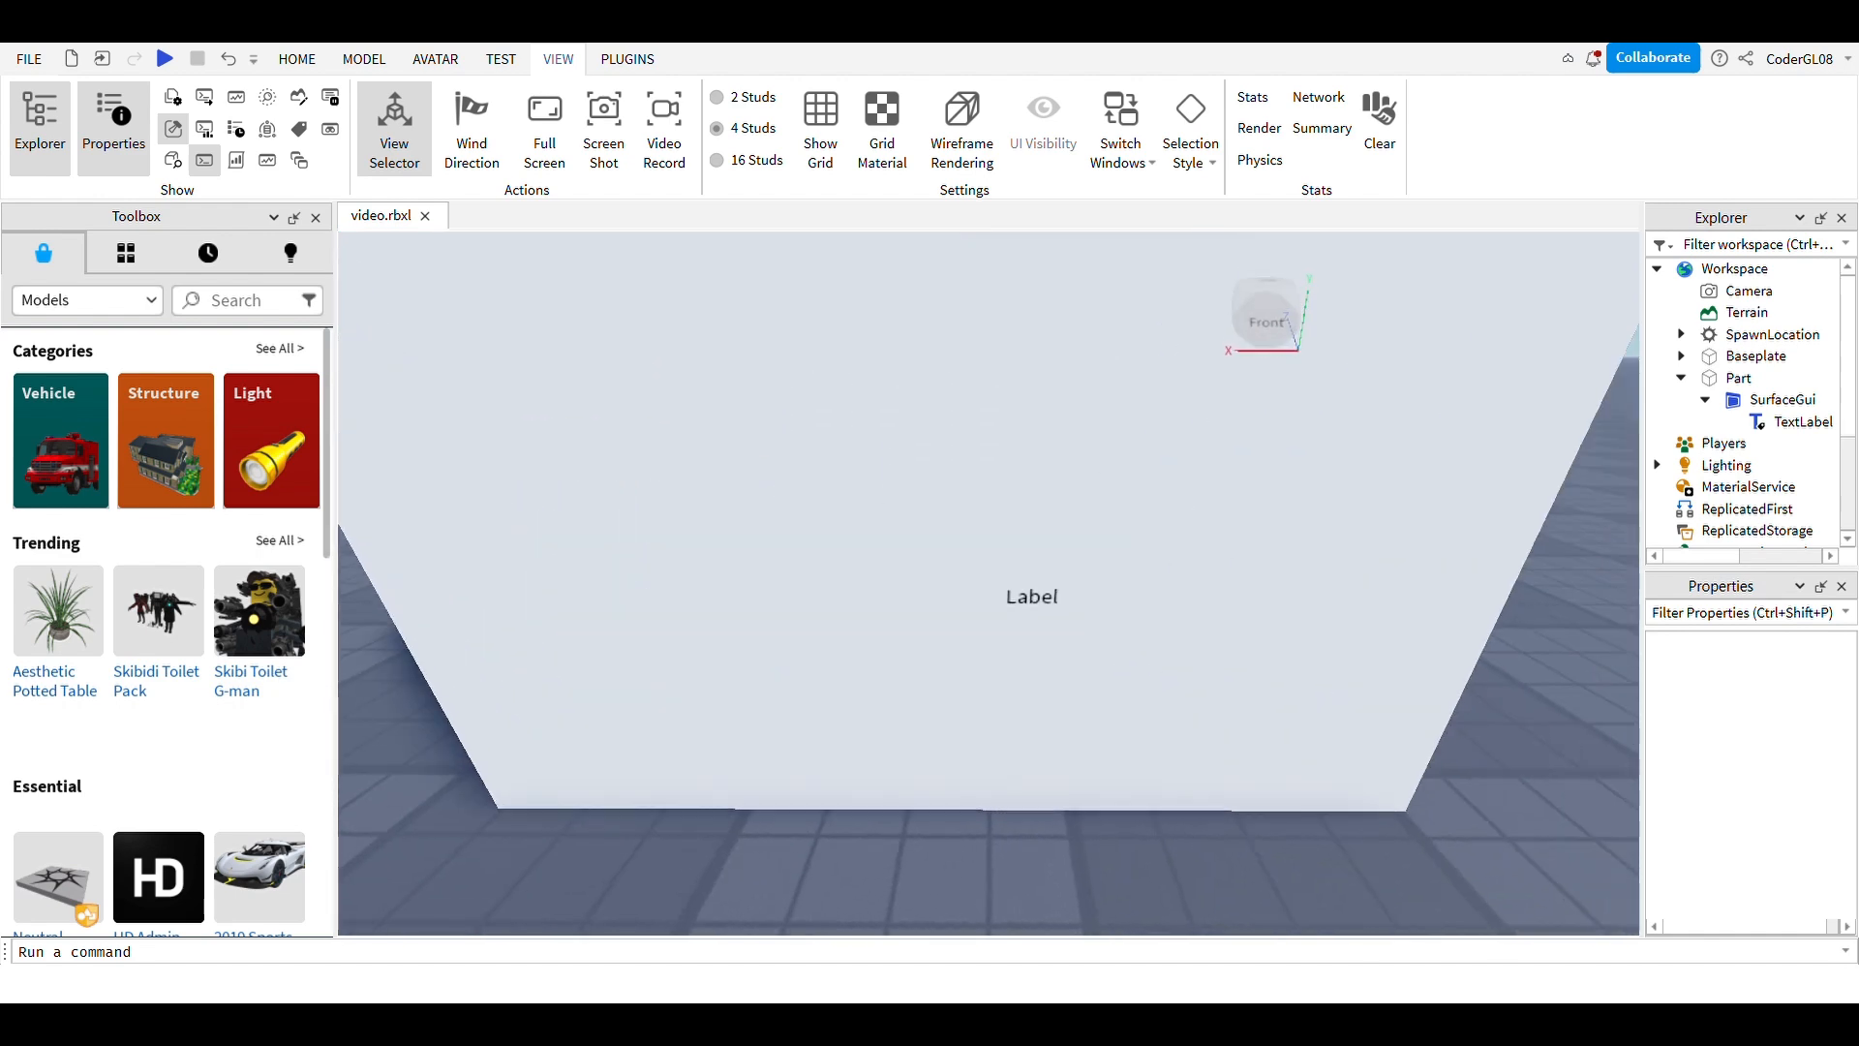
{"action": "key", "text": "s"}
{"action": "key", "text": "w"}
{"action": "key", "text": "e"}
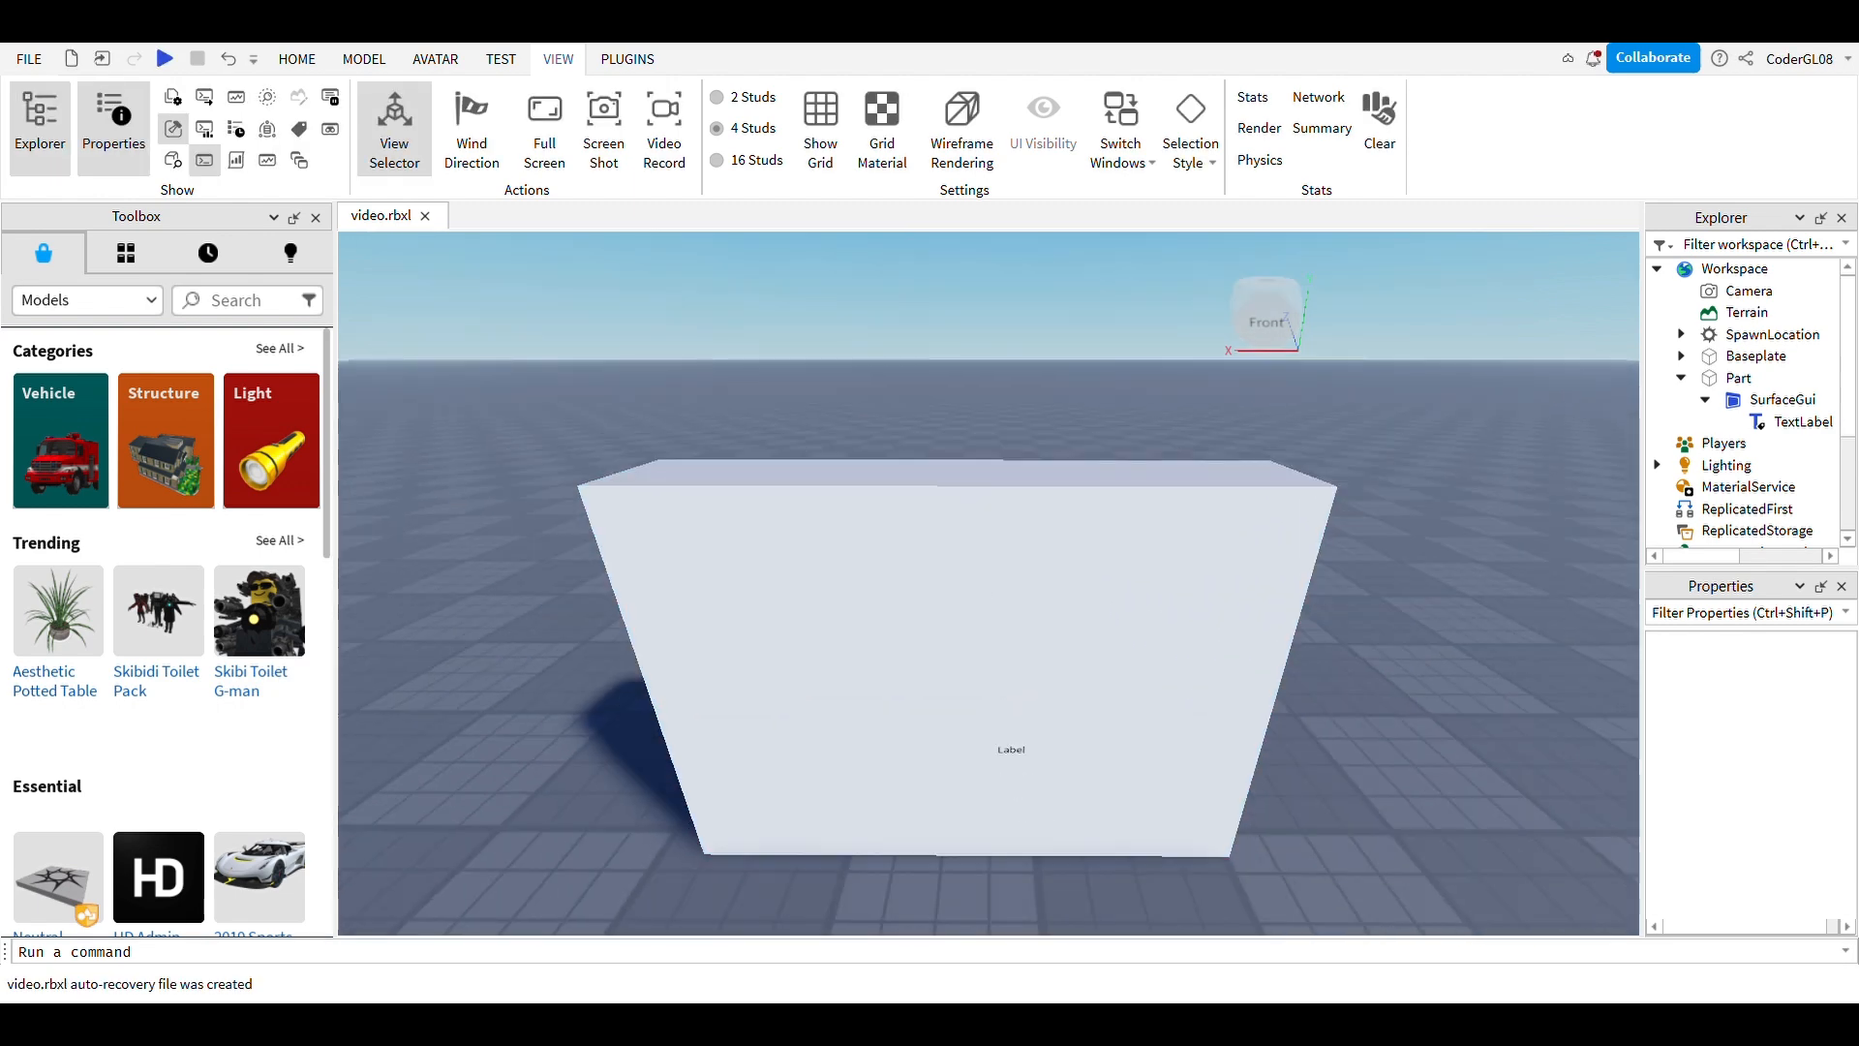
{"action": "left_click", "coordinate": [1797, 422]}
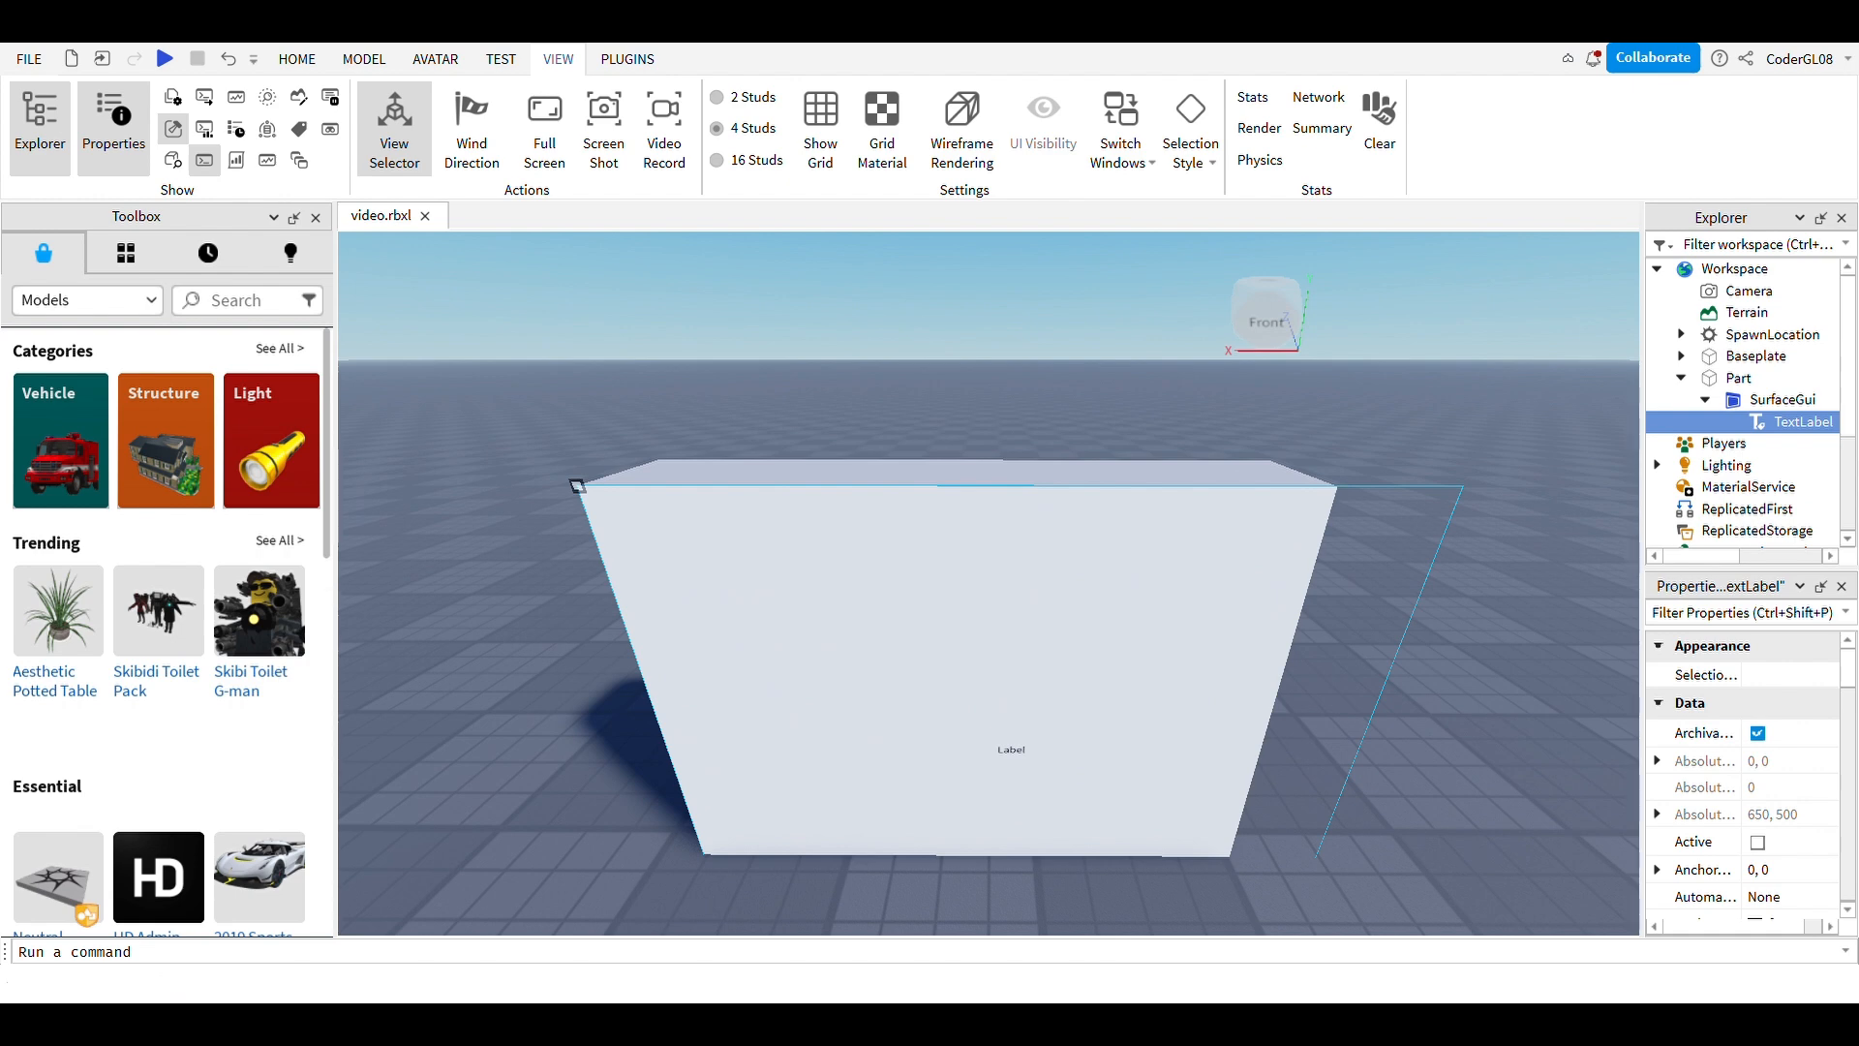
{"action": "scroll", "coordinate": [1743, 773], "scroll_direction": "down", "scroll_amount": 3}
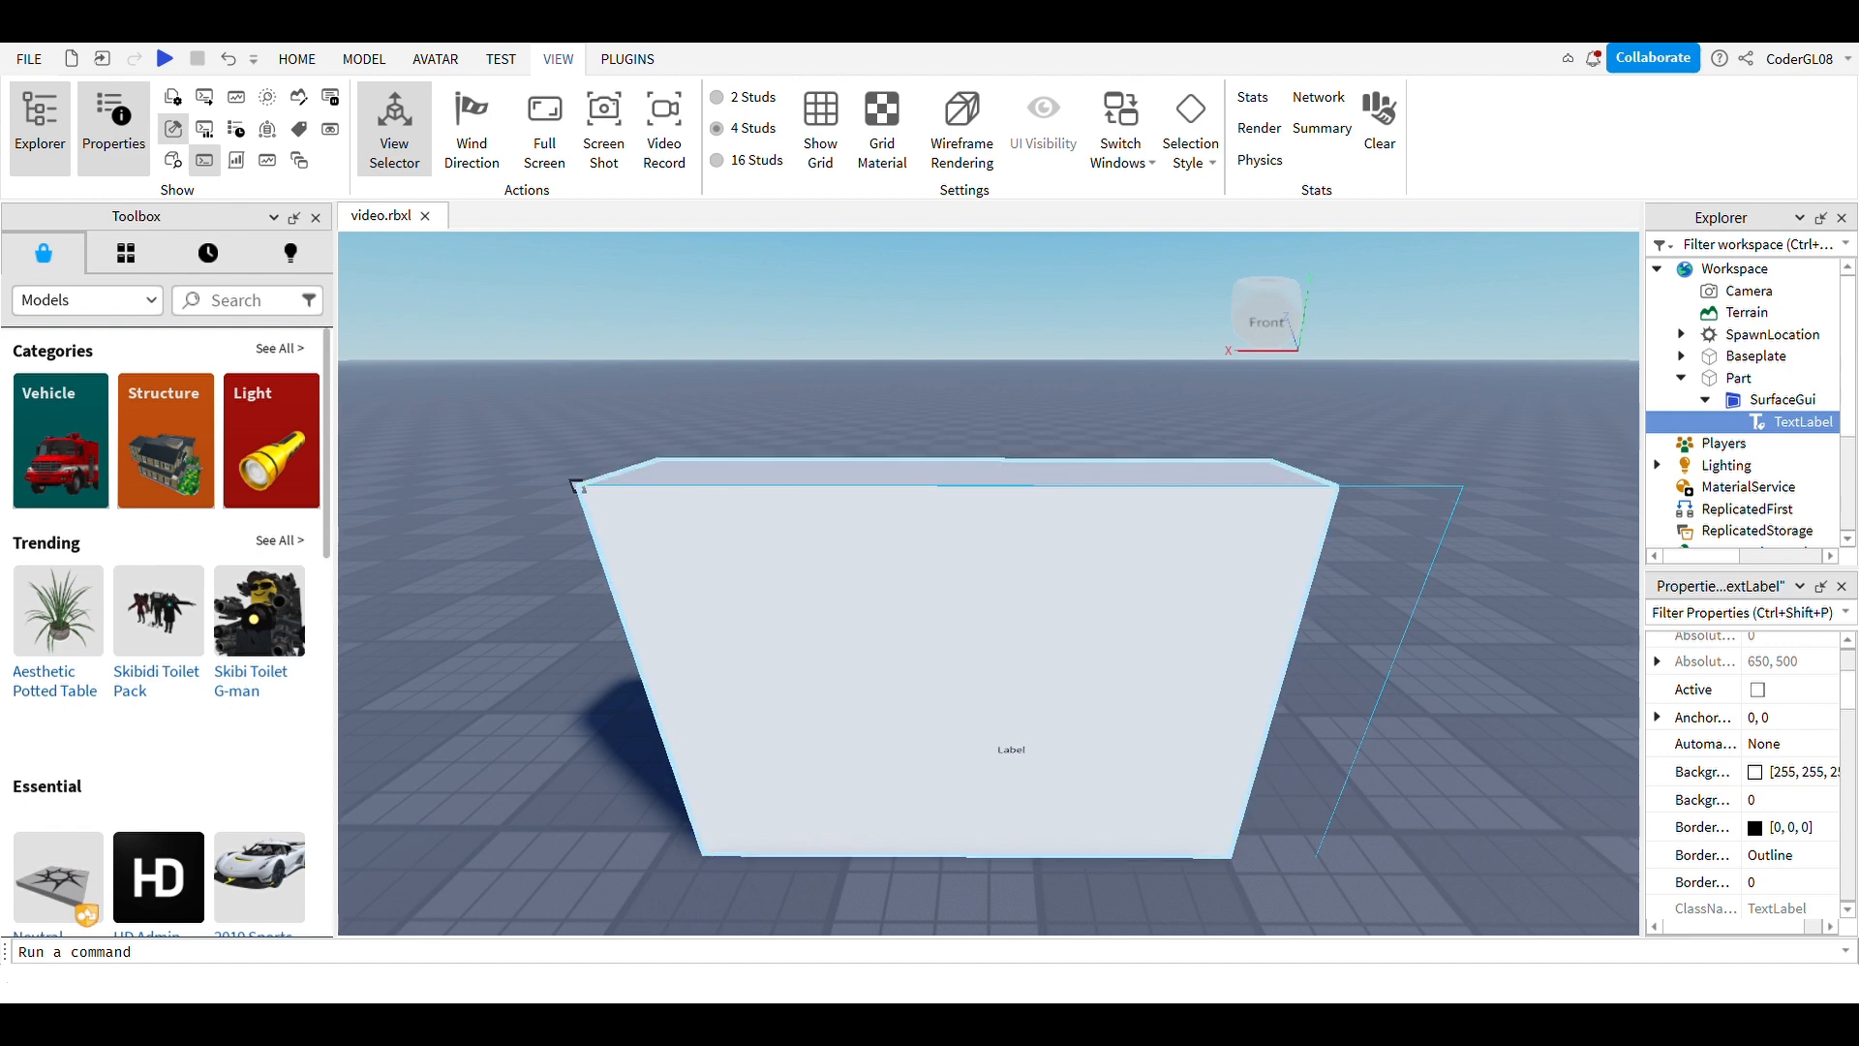
Step: Lift the sign part off the baseplate with the Move tool and anchor it
{"action": "left_click", "coordinate": [963, 673]}
{"action": "key", "text": "f"}
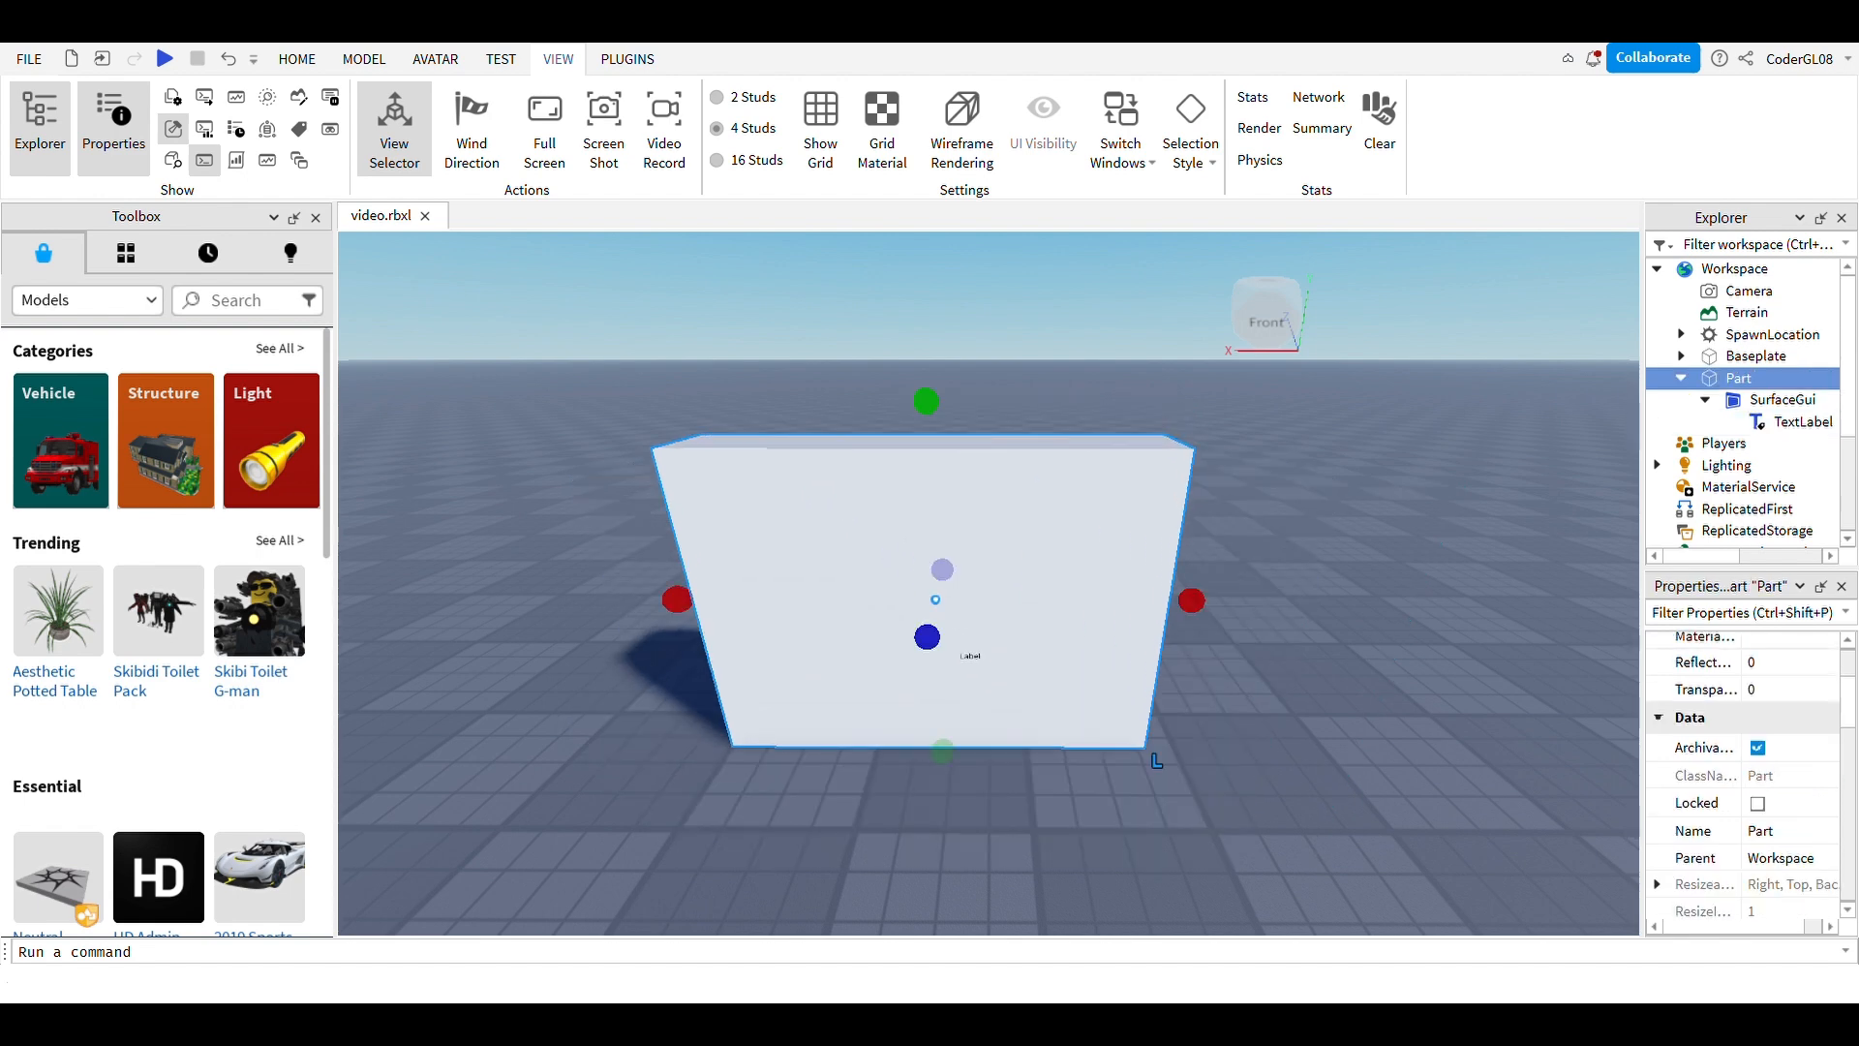
{"action": "left_click", "coordinate": [298, 58]}
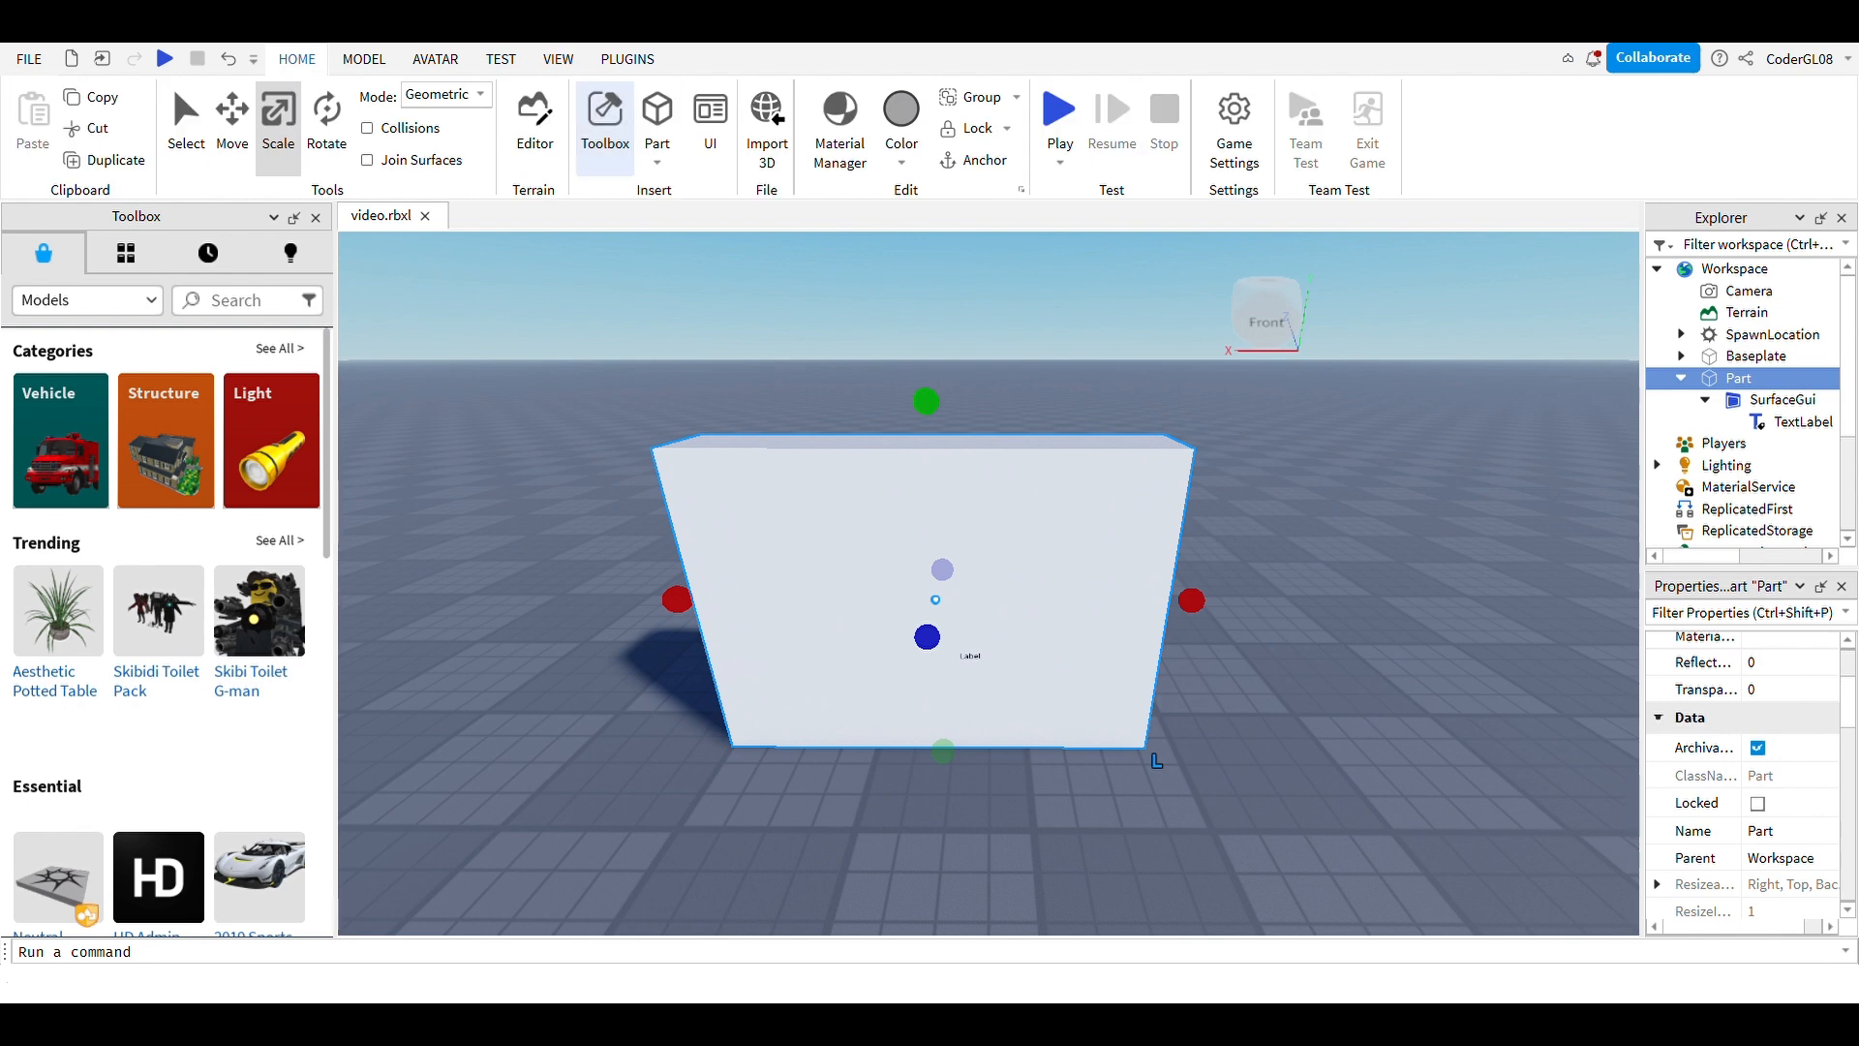
{"action": "left_click", "coordinate": [365, 58]}
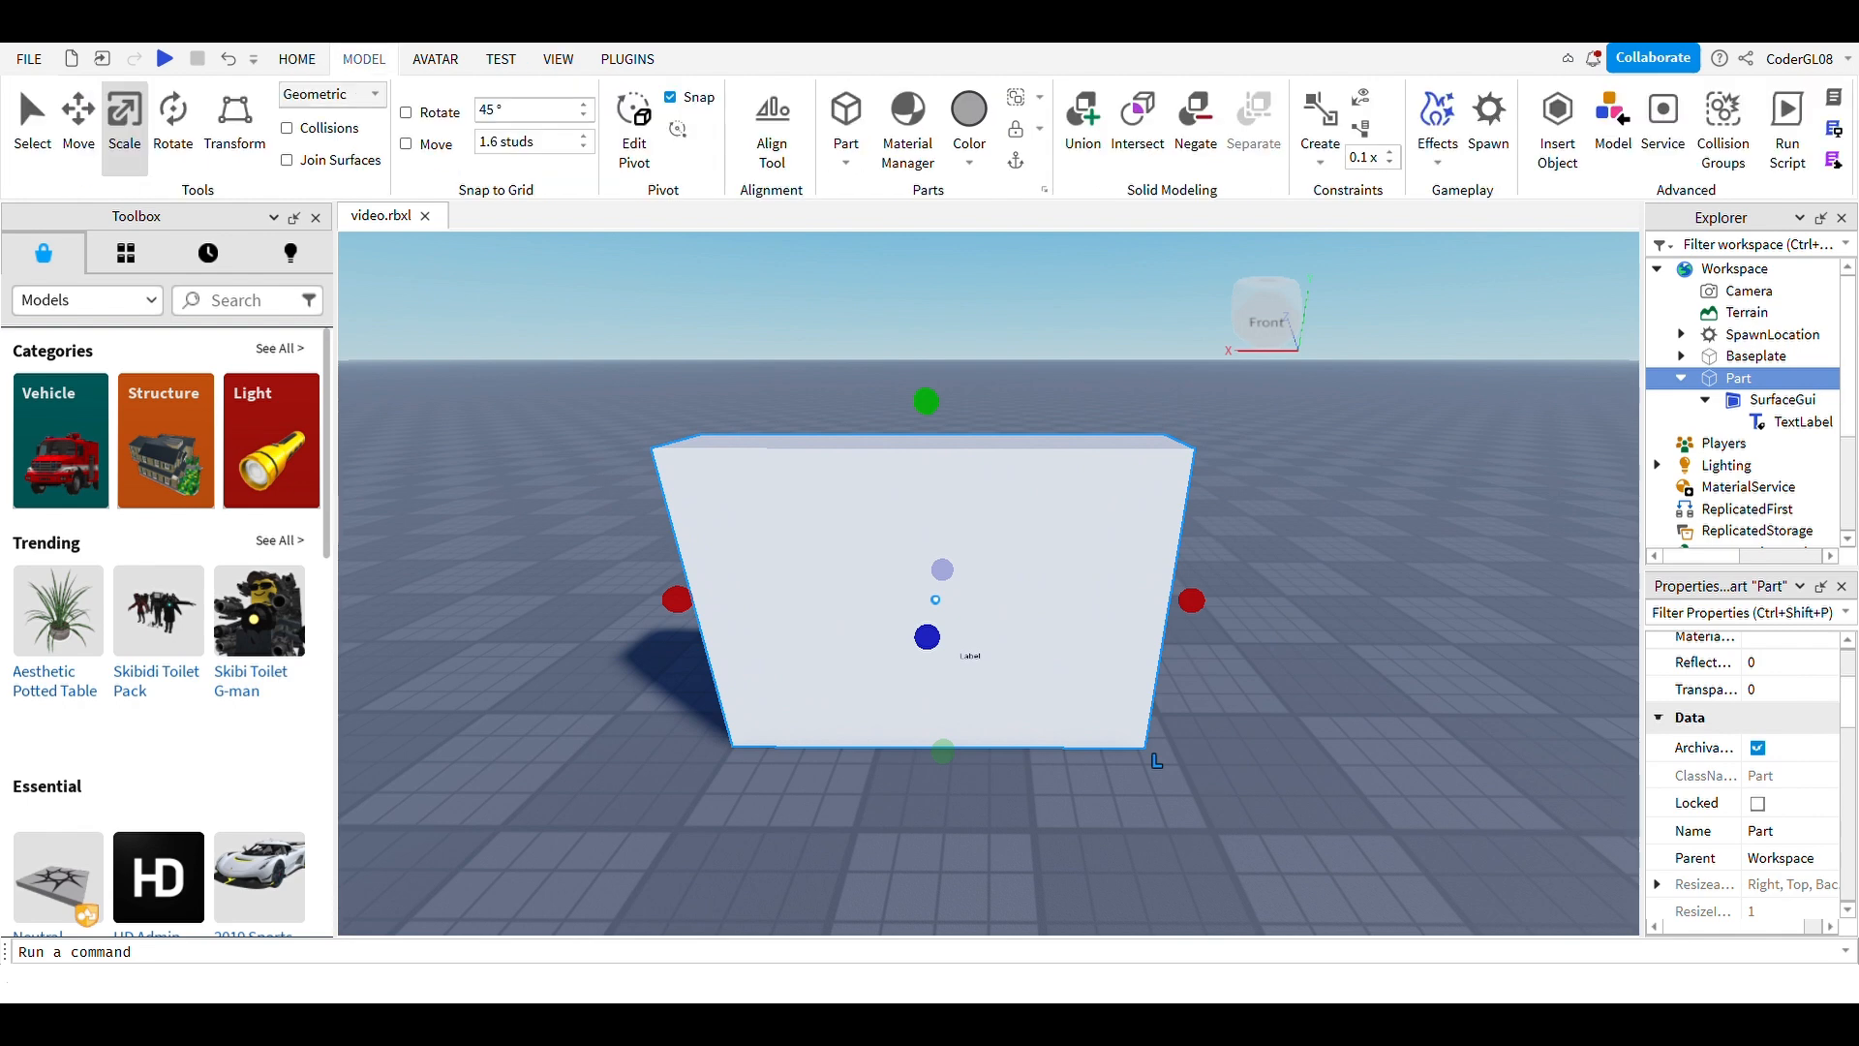
{"action": "left_click", "coordinate": [298, 58]}
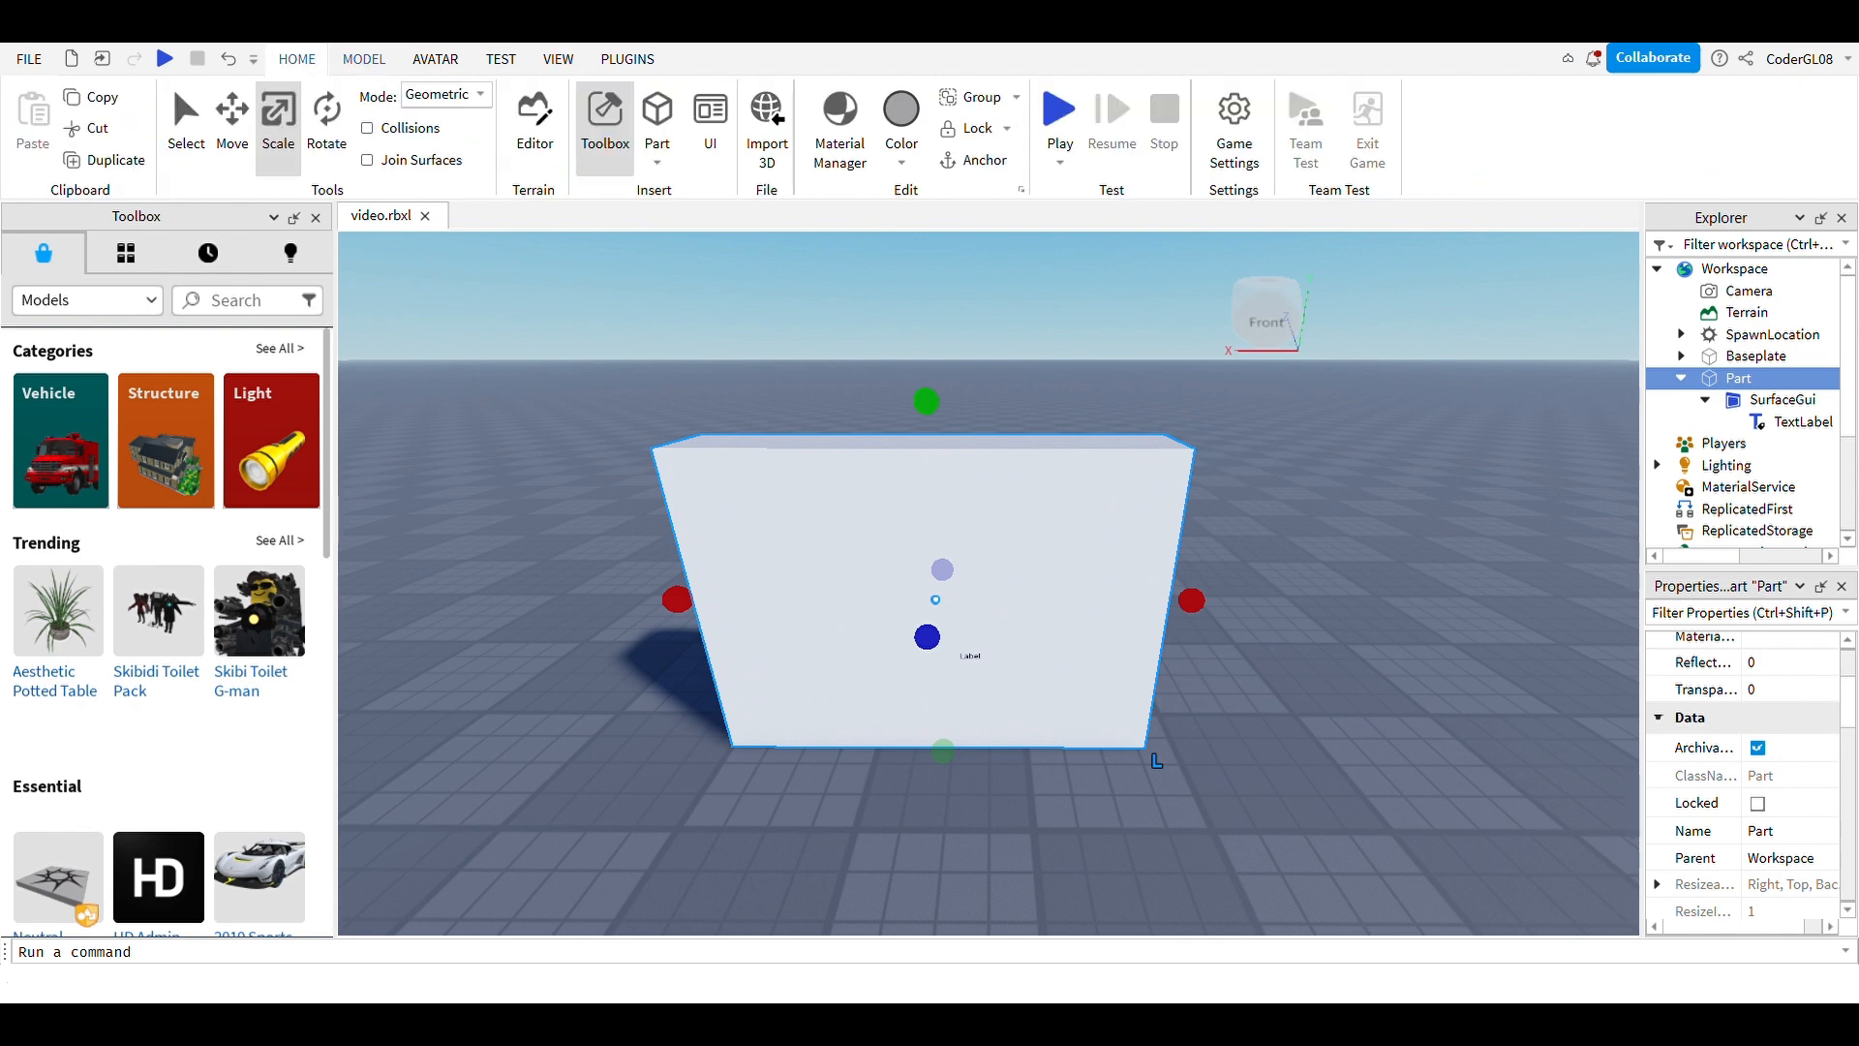
{"action": "left_click", "coordinate": [233, 126]}
{"action": "left_click_drag", "start_coordinate": [930, 494], "coordinate": [929, 358]}
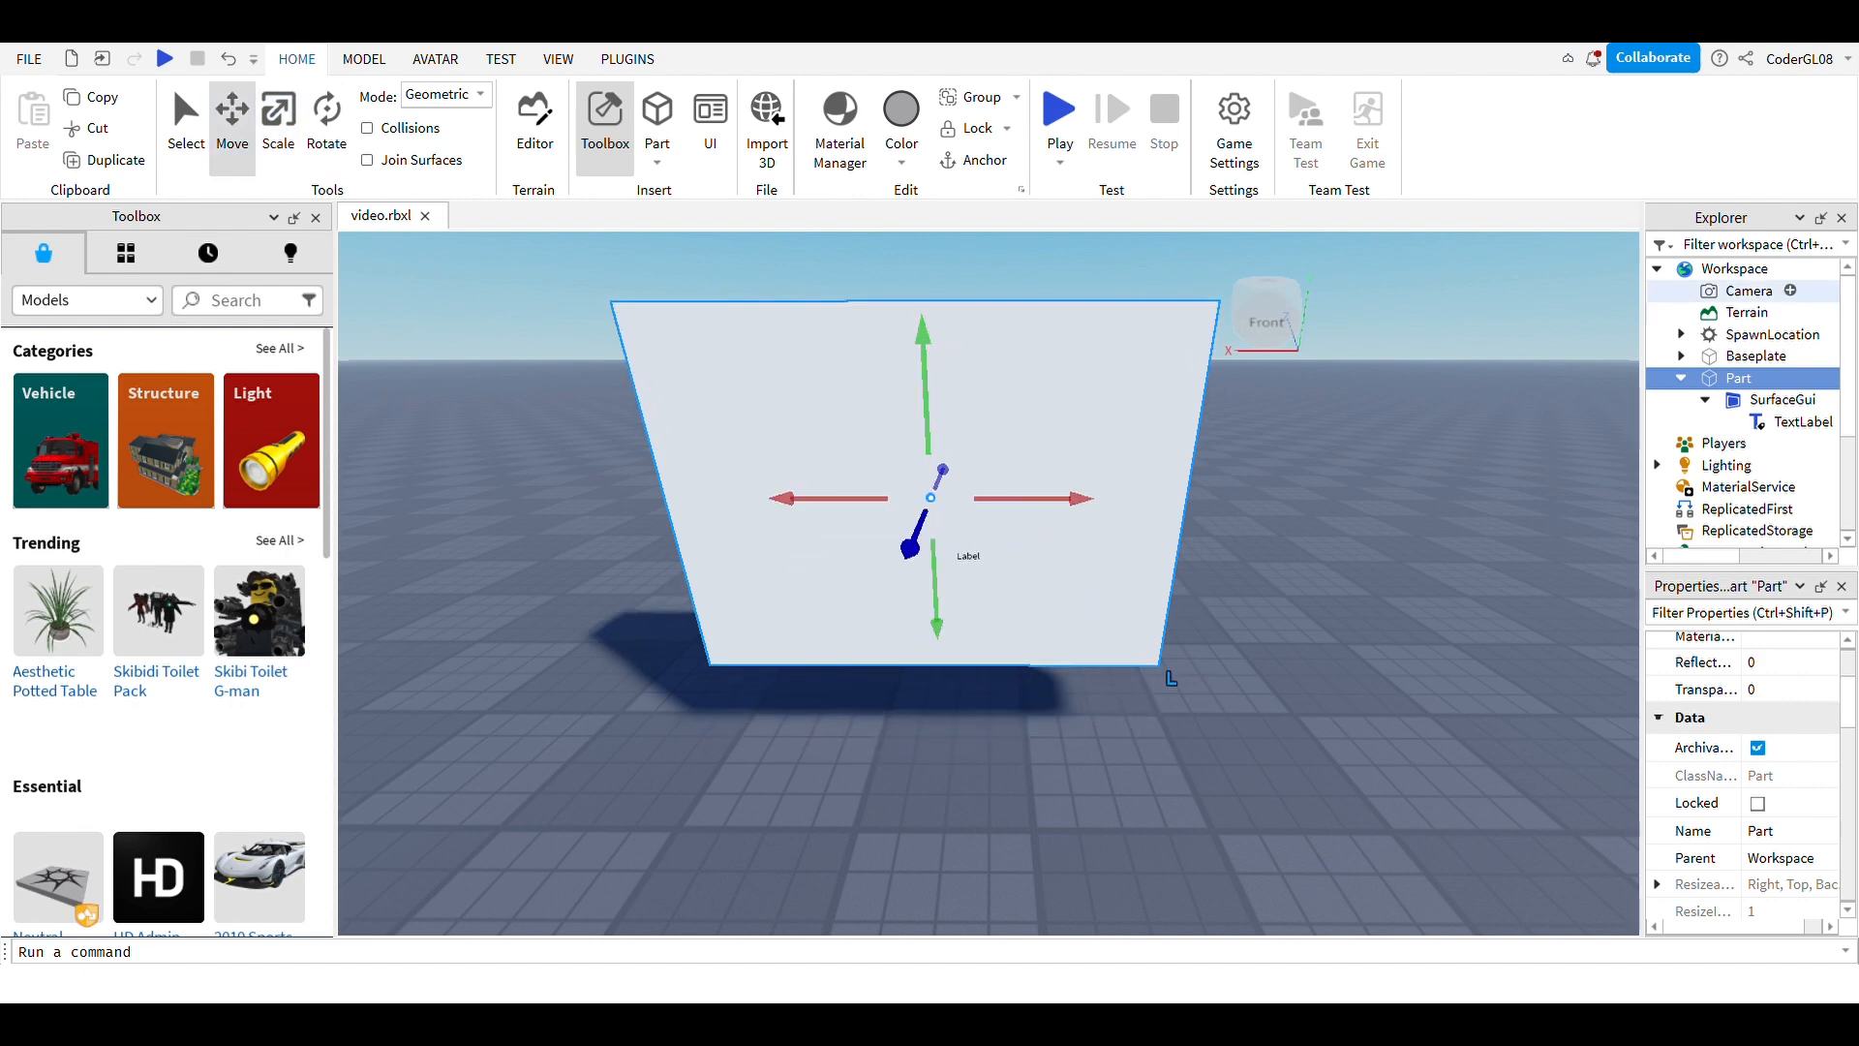
{"action": "left_click", "coordinate": [974, 162]}
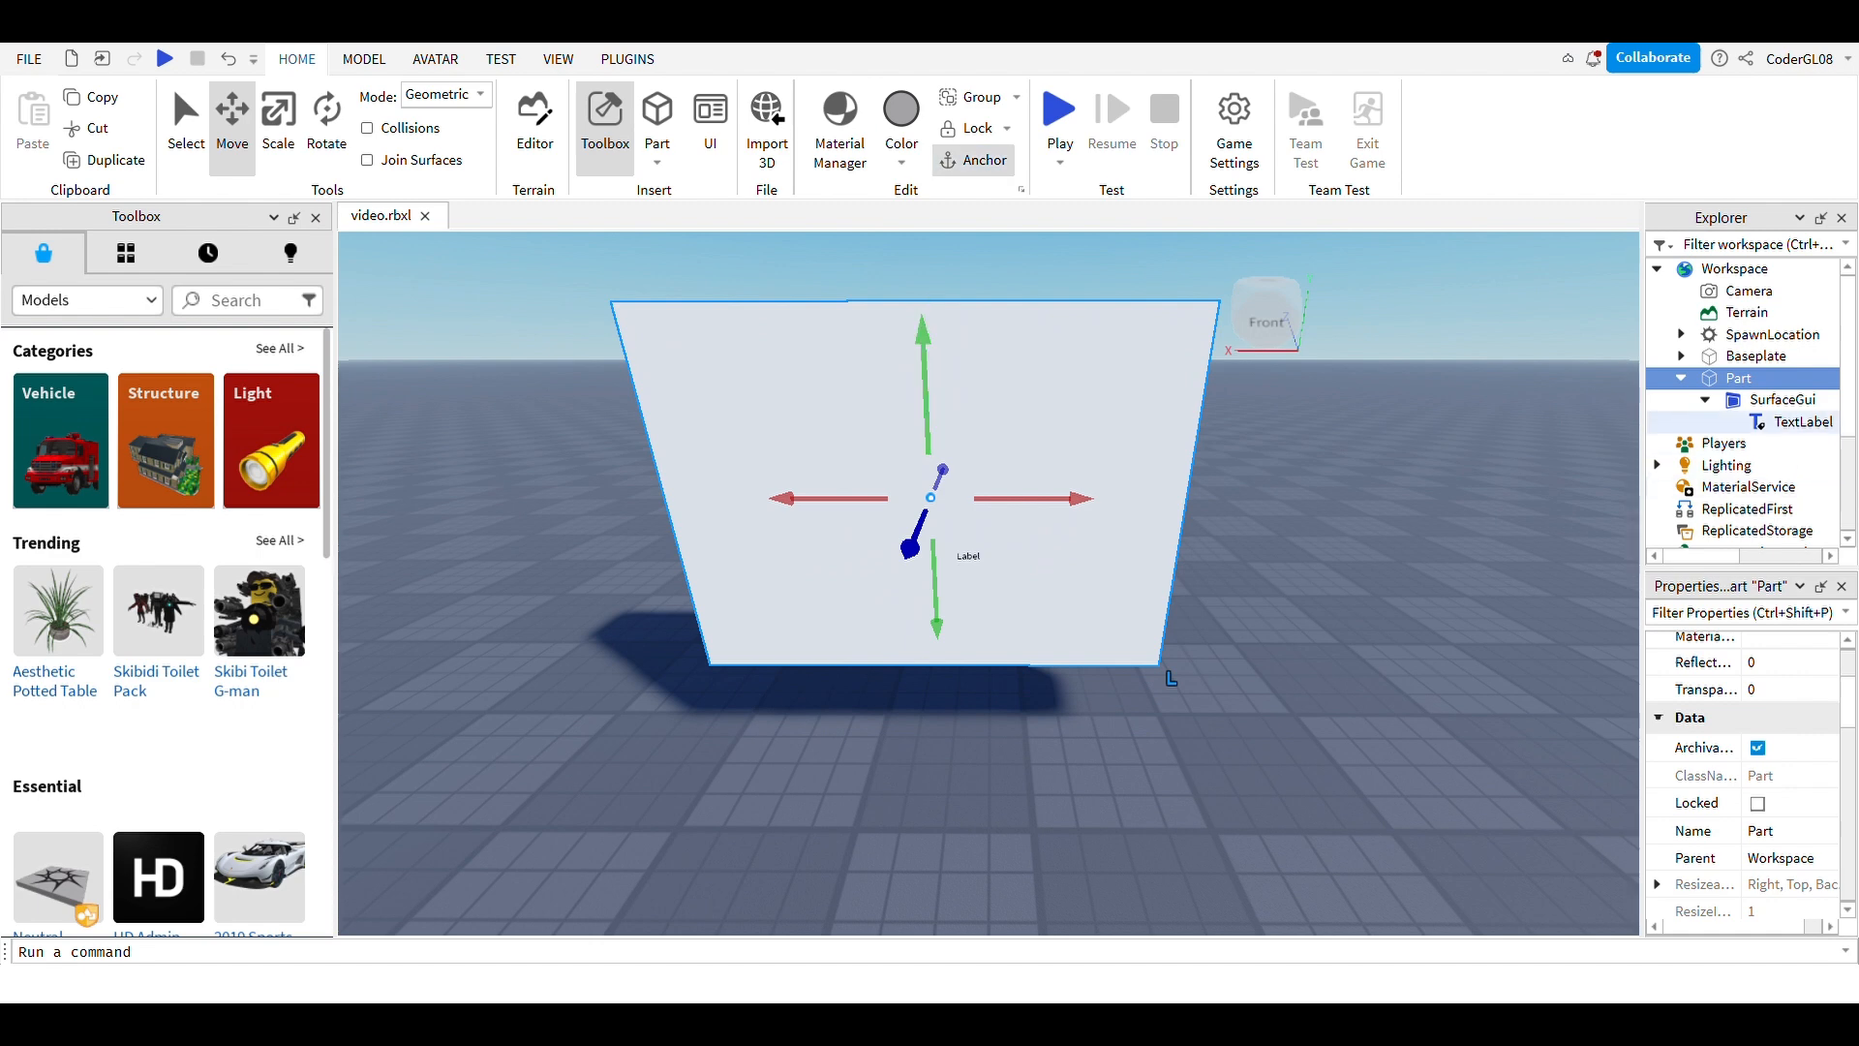
Step: Narrow the TextLabel's Size width from 650 to 450
{"action": "left_click", "coordinate": [1801, 422]}
{"action": "scroll", "coordinate": [1791, 742], "scroll_direction": "down", "scroll_amount": 2}
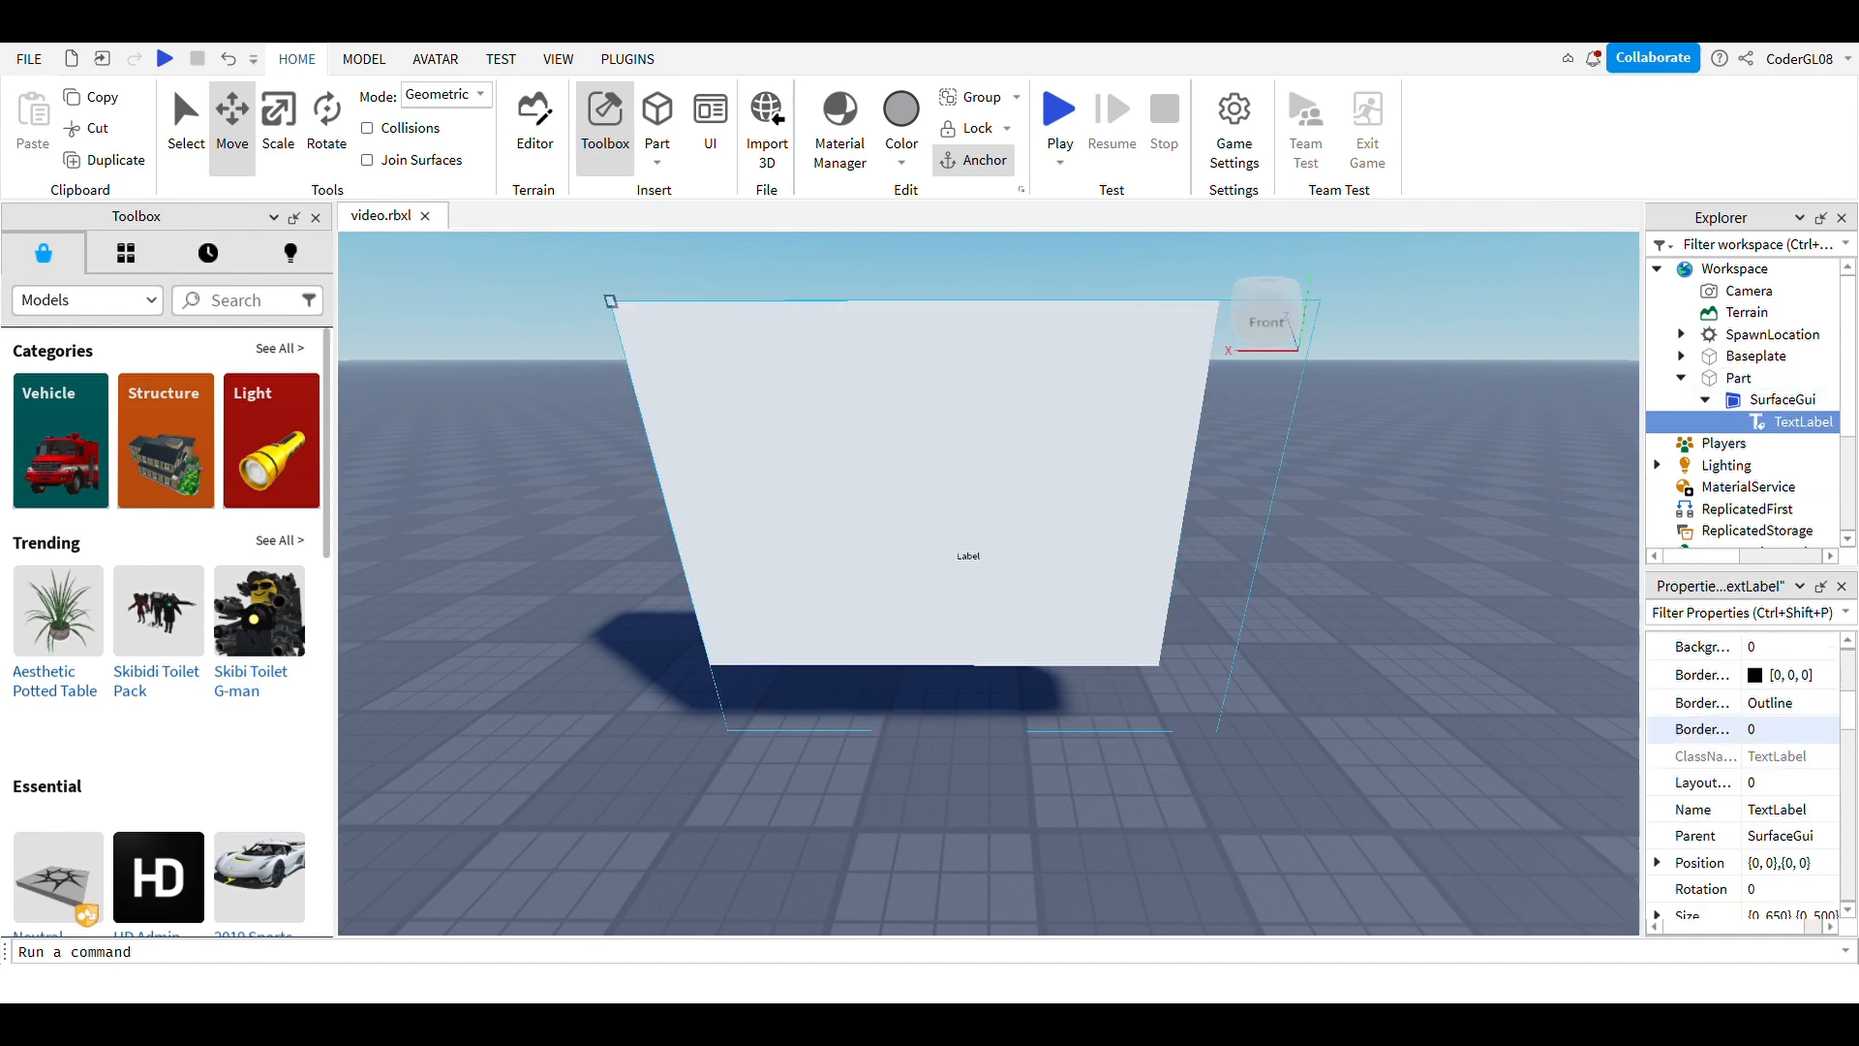
{"action": "scroll", "coordinate": [1743, 775], "scroll_direction": "down", "scroll_amount": 4}
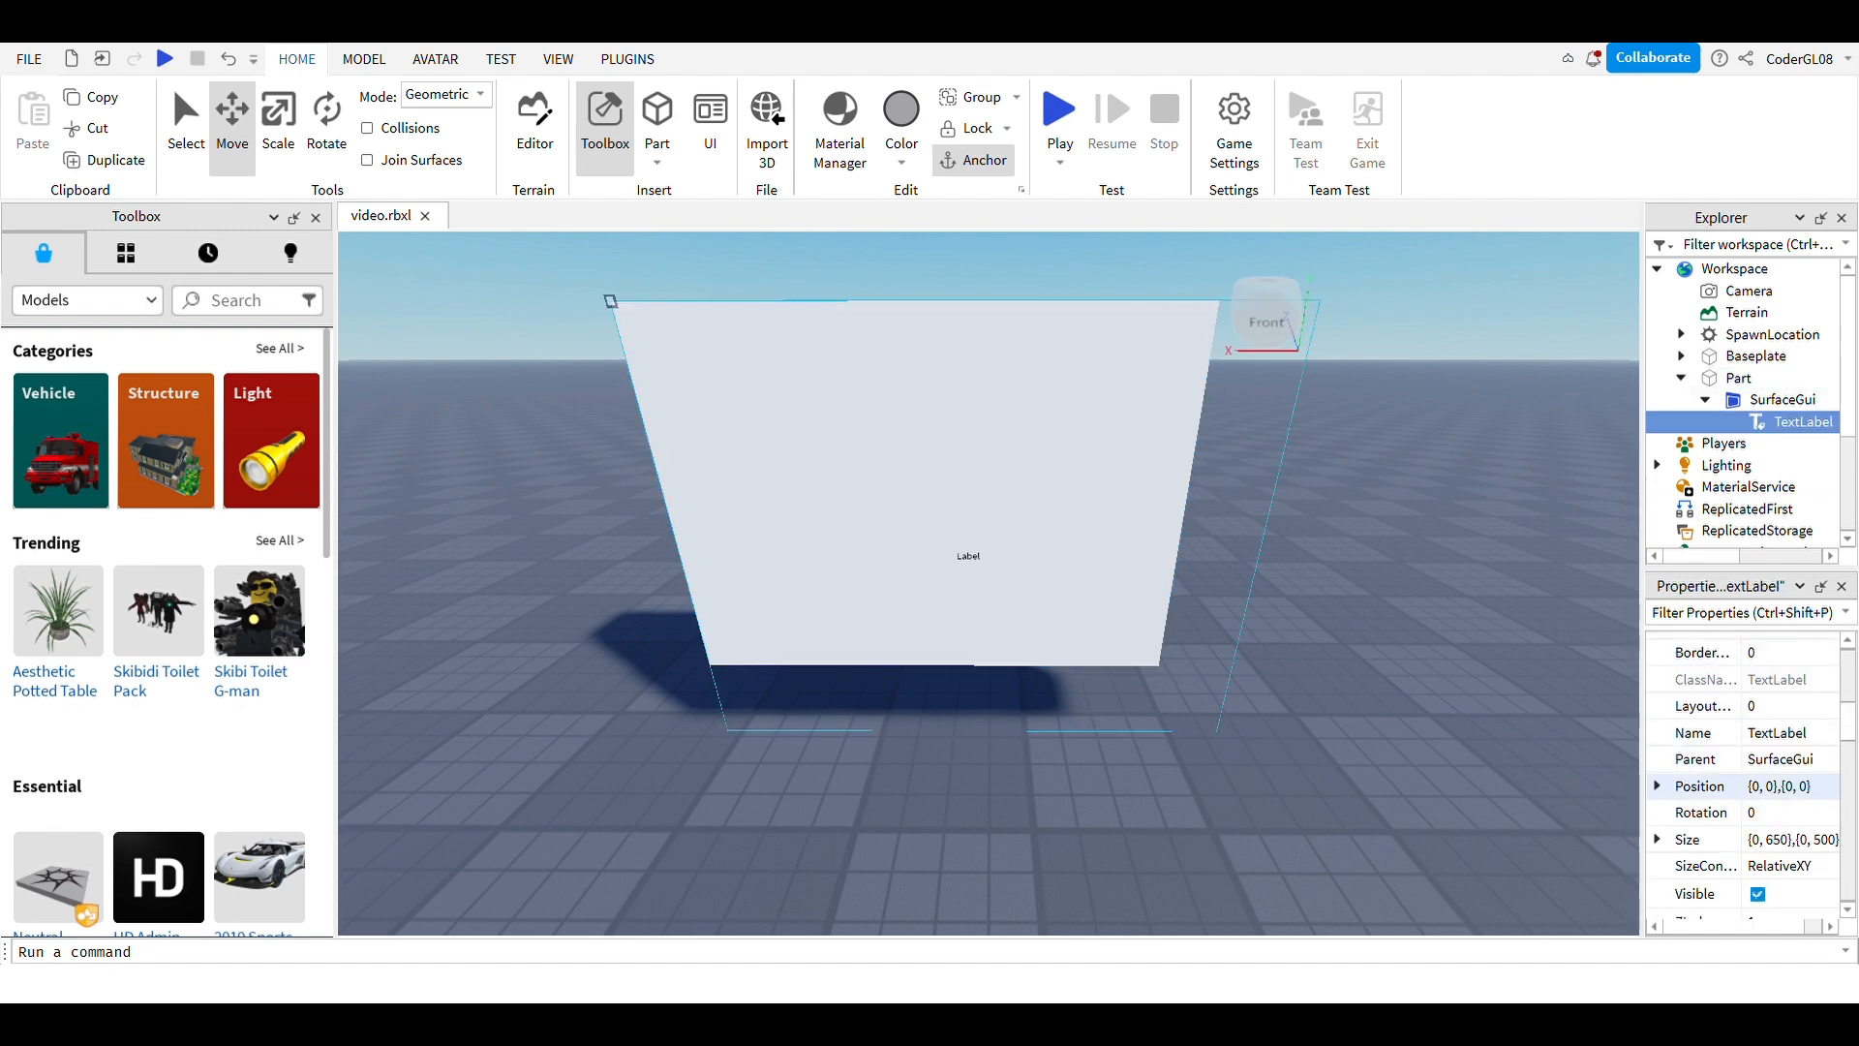
{"action": "scroll", "coordinate": [1743, 775], "scroll_direction": "up", "scroll_amount": 2}
{"action": "left_click", "coordinate": [1791, 764]}
{"action": "left_click", "coordinate": [1791, 764]}
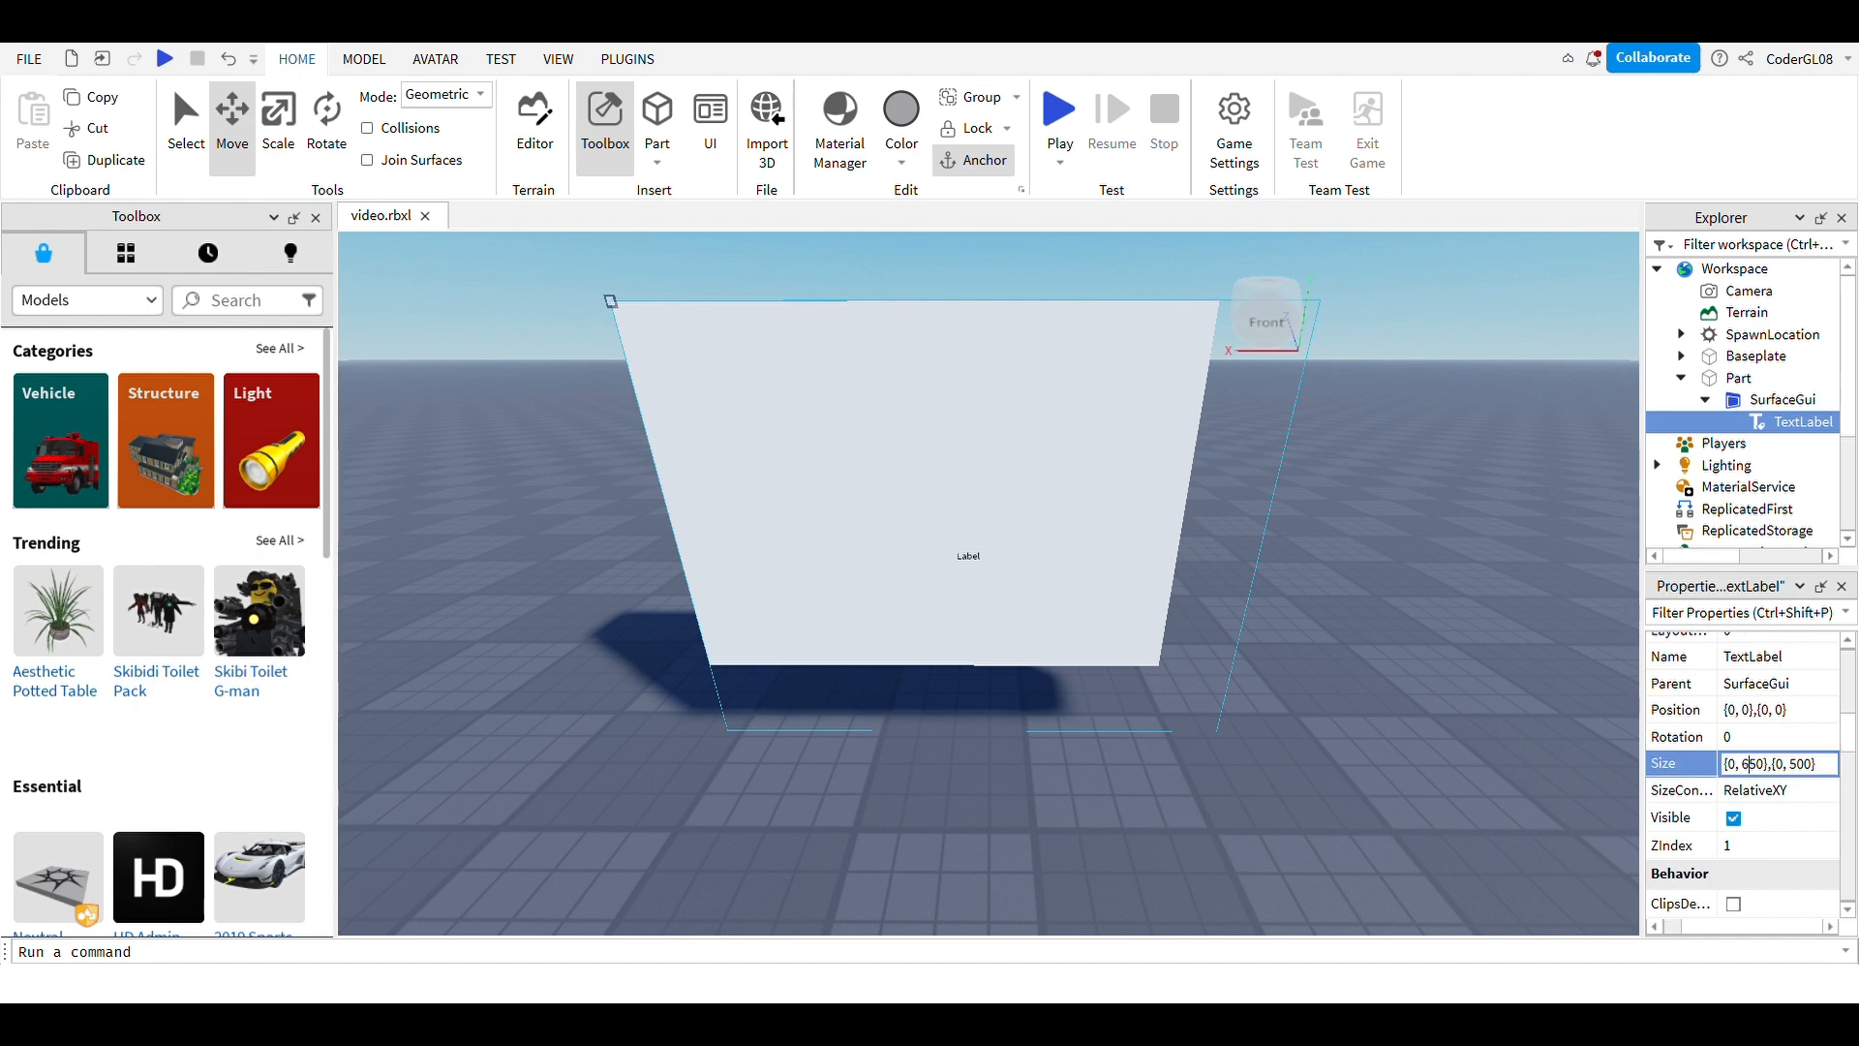
{"action": "key", "text": "BackSpace"}
{"action": "type", "text": "4"}
{"action": "key", "text": "Return"}
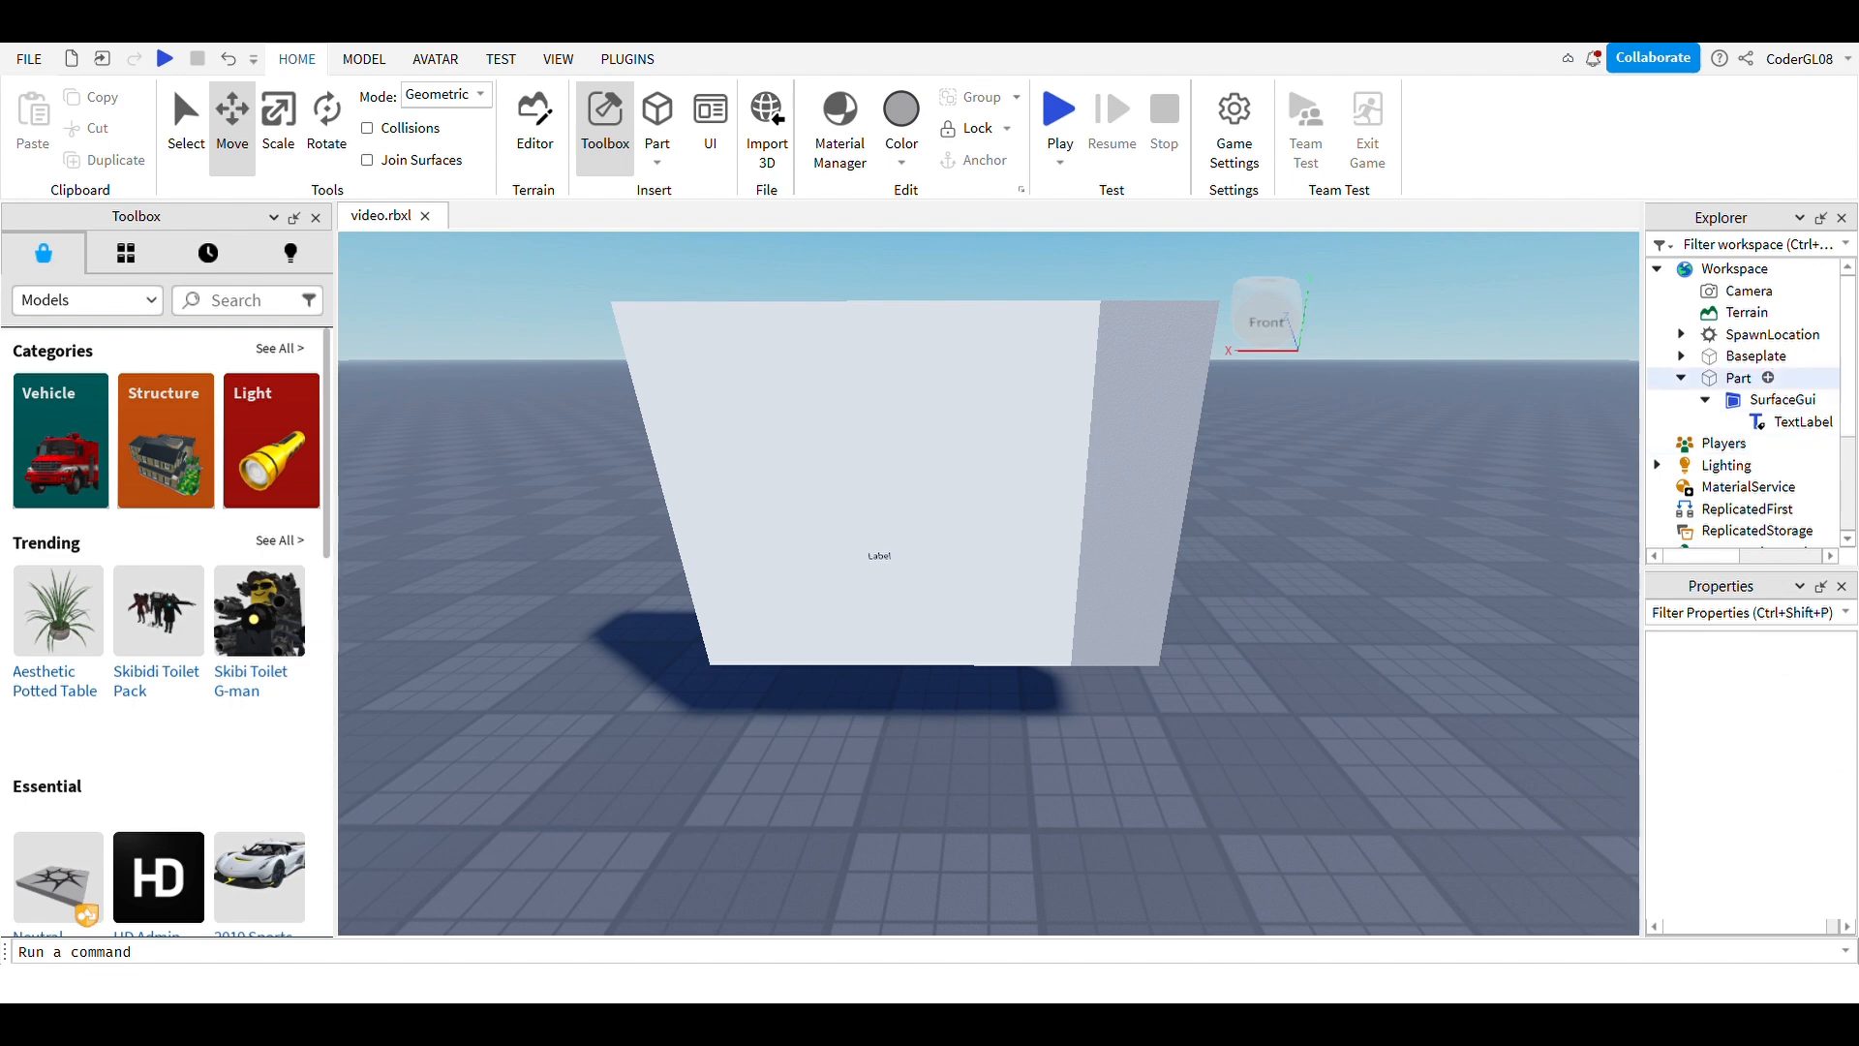
Step: Reopen the TextLabel's Size and start cutting the width from 450 to 350
{"action": "left_click", "coordinate": [1802, 423]}
{"action": "scroll", "coordinate": [1791, 873], "scroll_direction": "down", "scroll_amount": 5}
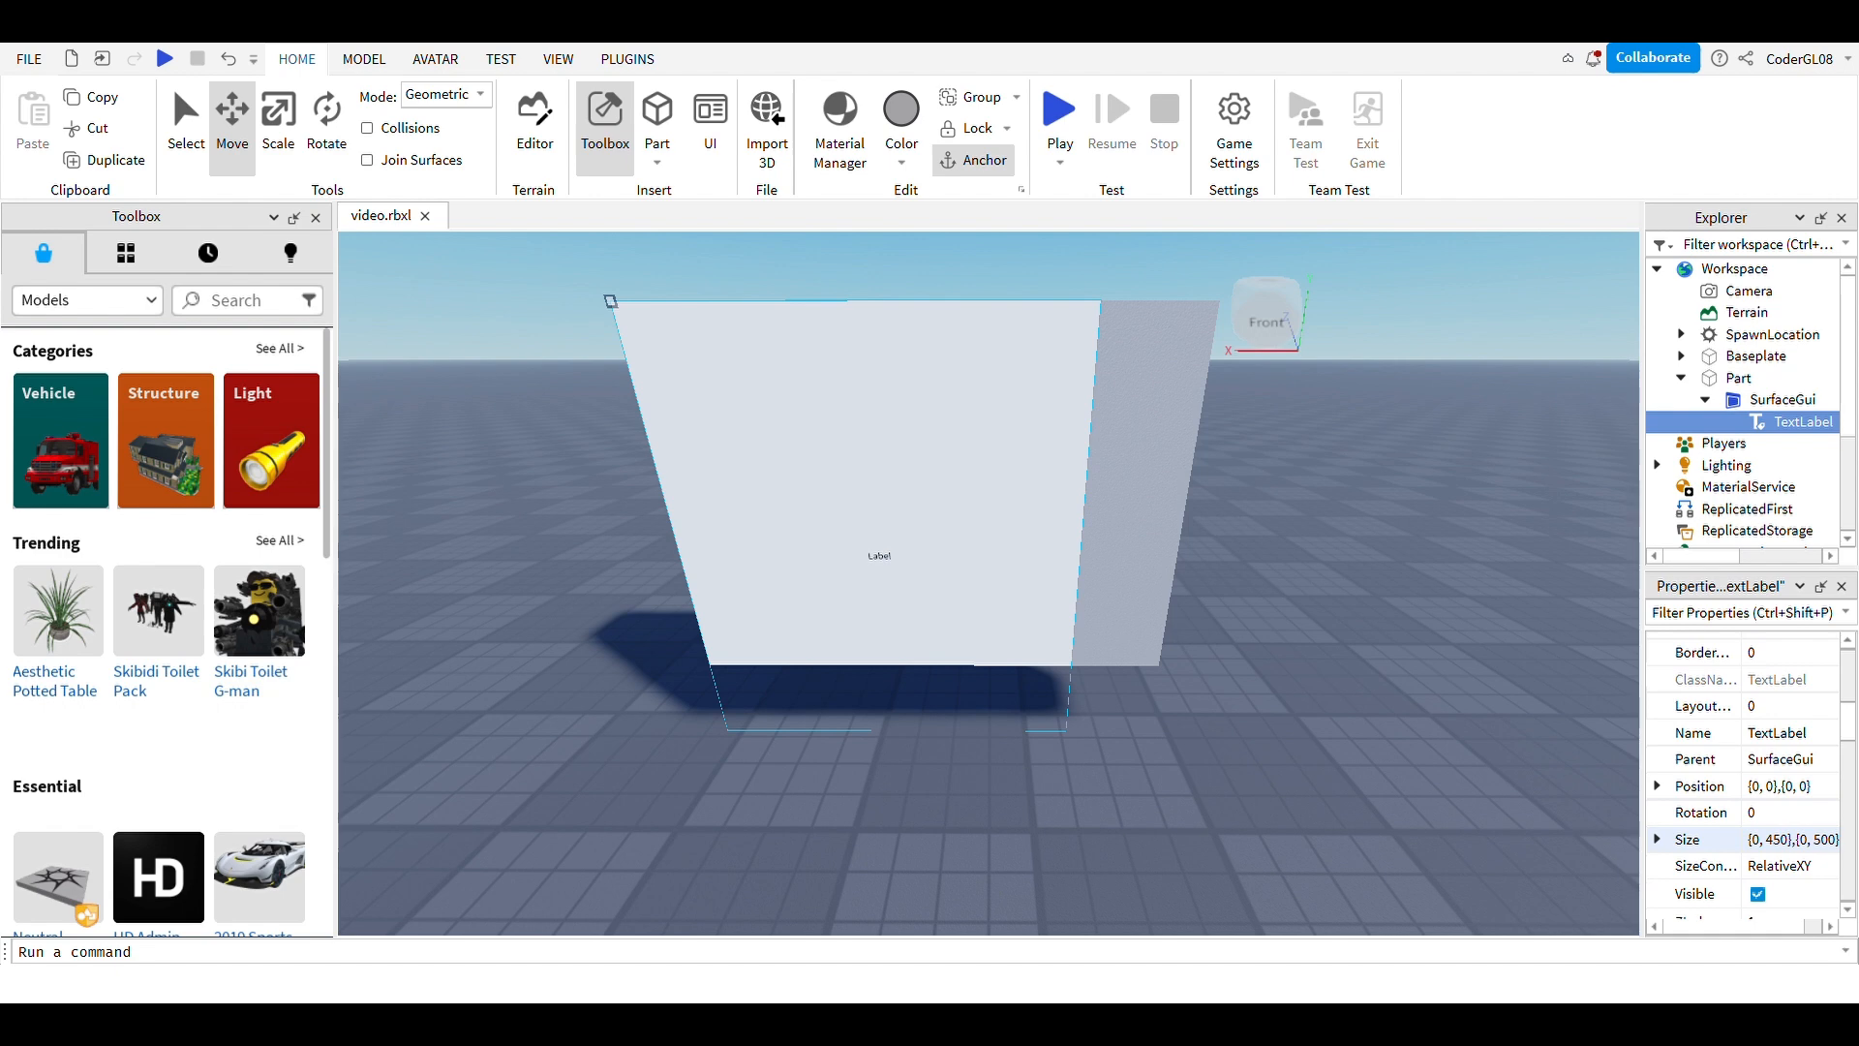
{"action": "left_click", "coordinate": [1757, 839]}
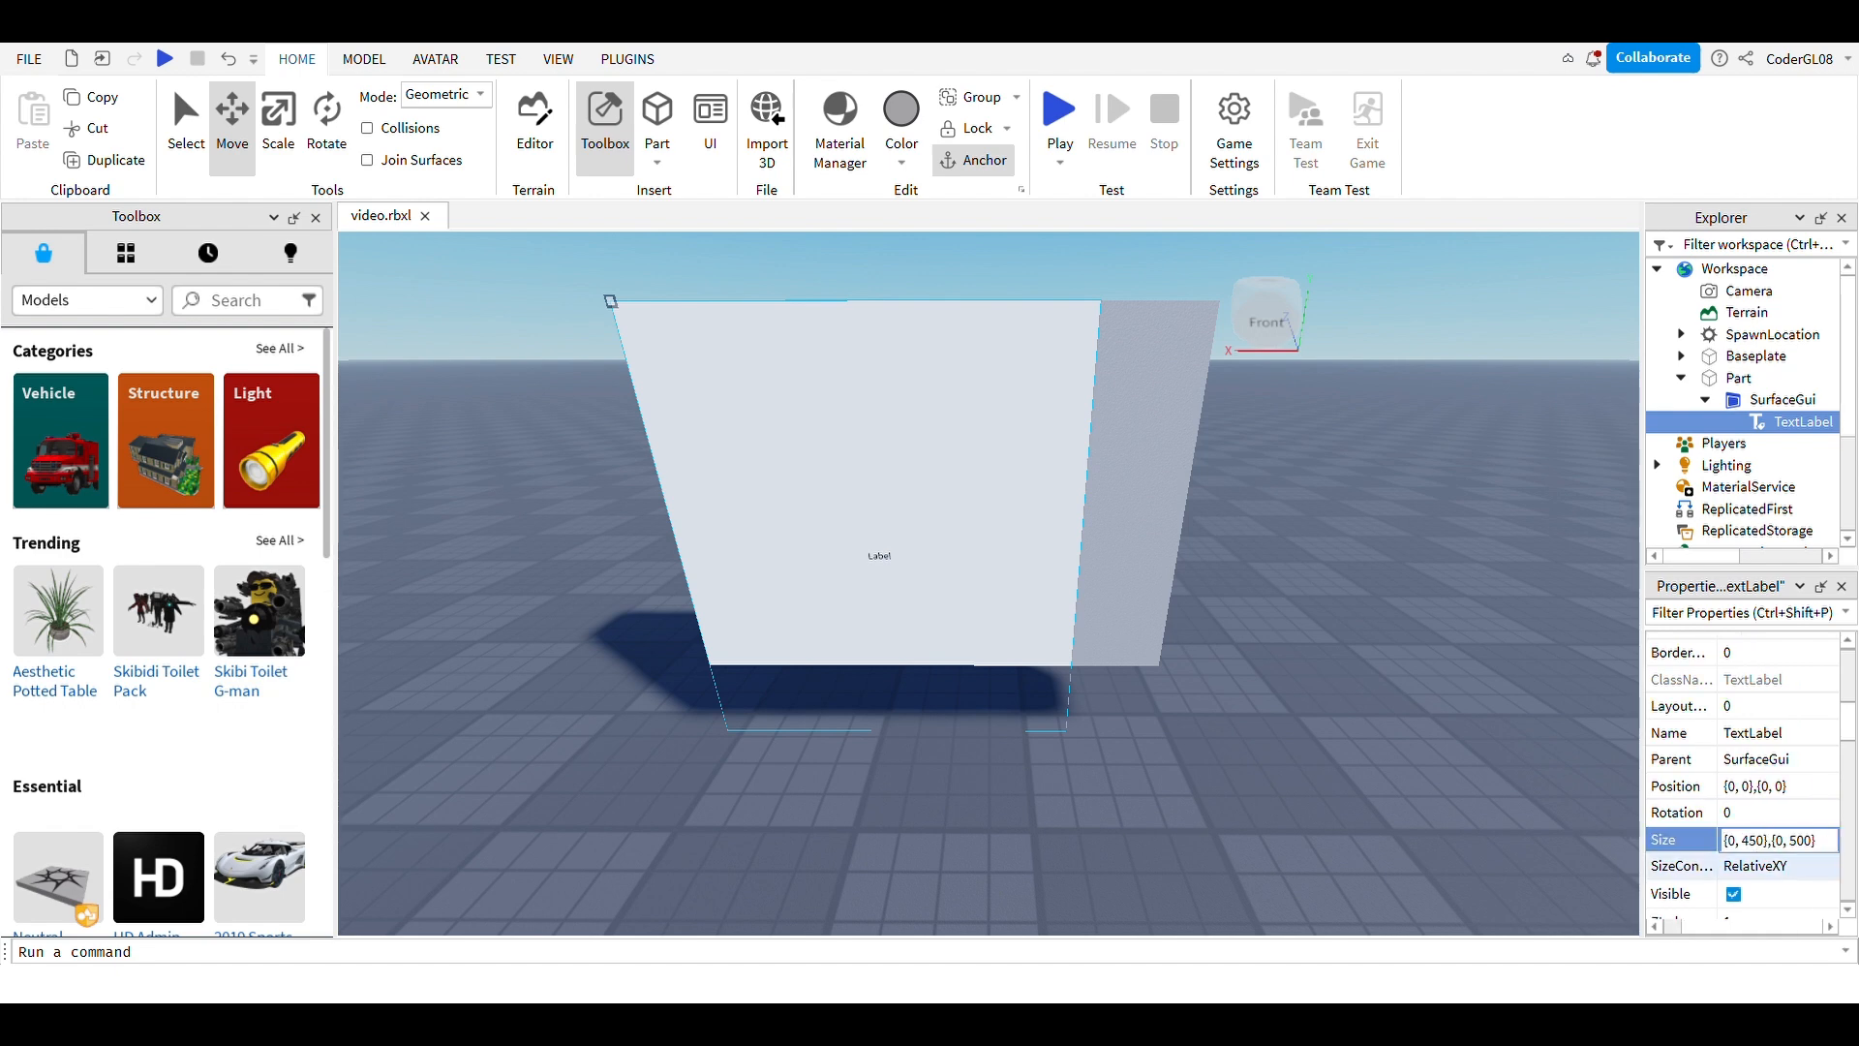
{"action": "key", "text": "BackSpace"}
Step: Commit the 350 width, then change the TextLabel's height from 500 to 700
{"action": "type", "text": "3"}
{"action": "left_click", "coordinate": [1433, 737]}
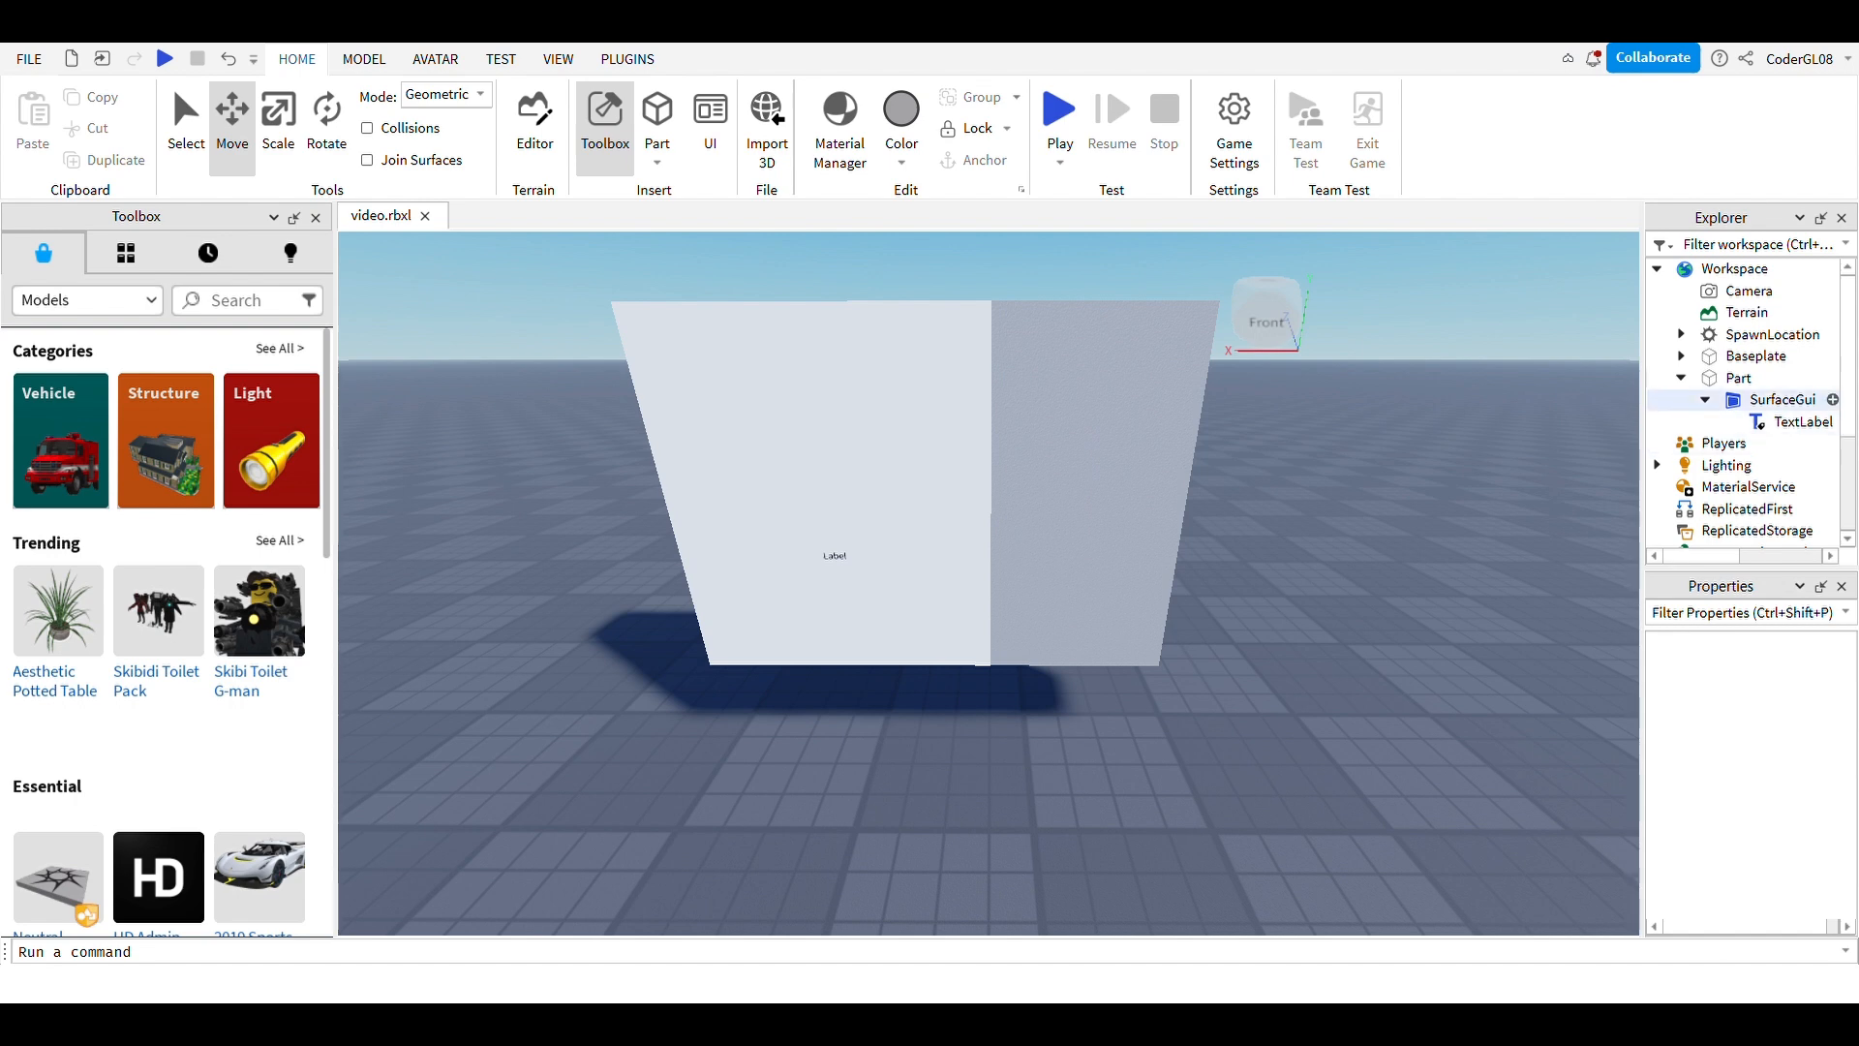
{"action": "left_click", "coordinate": [1801, 422]}
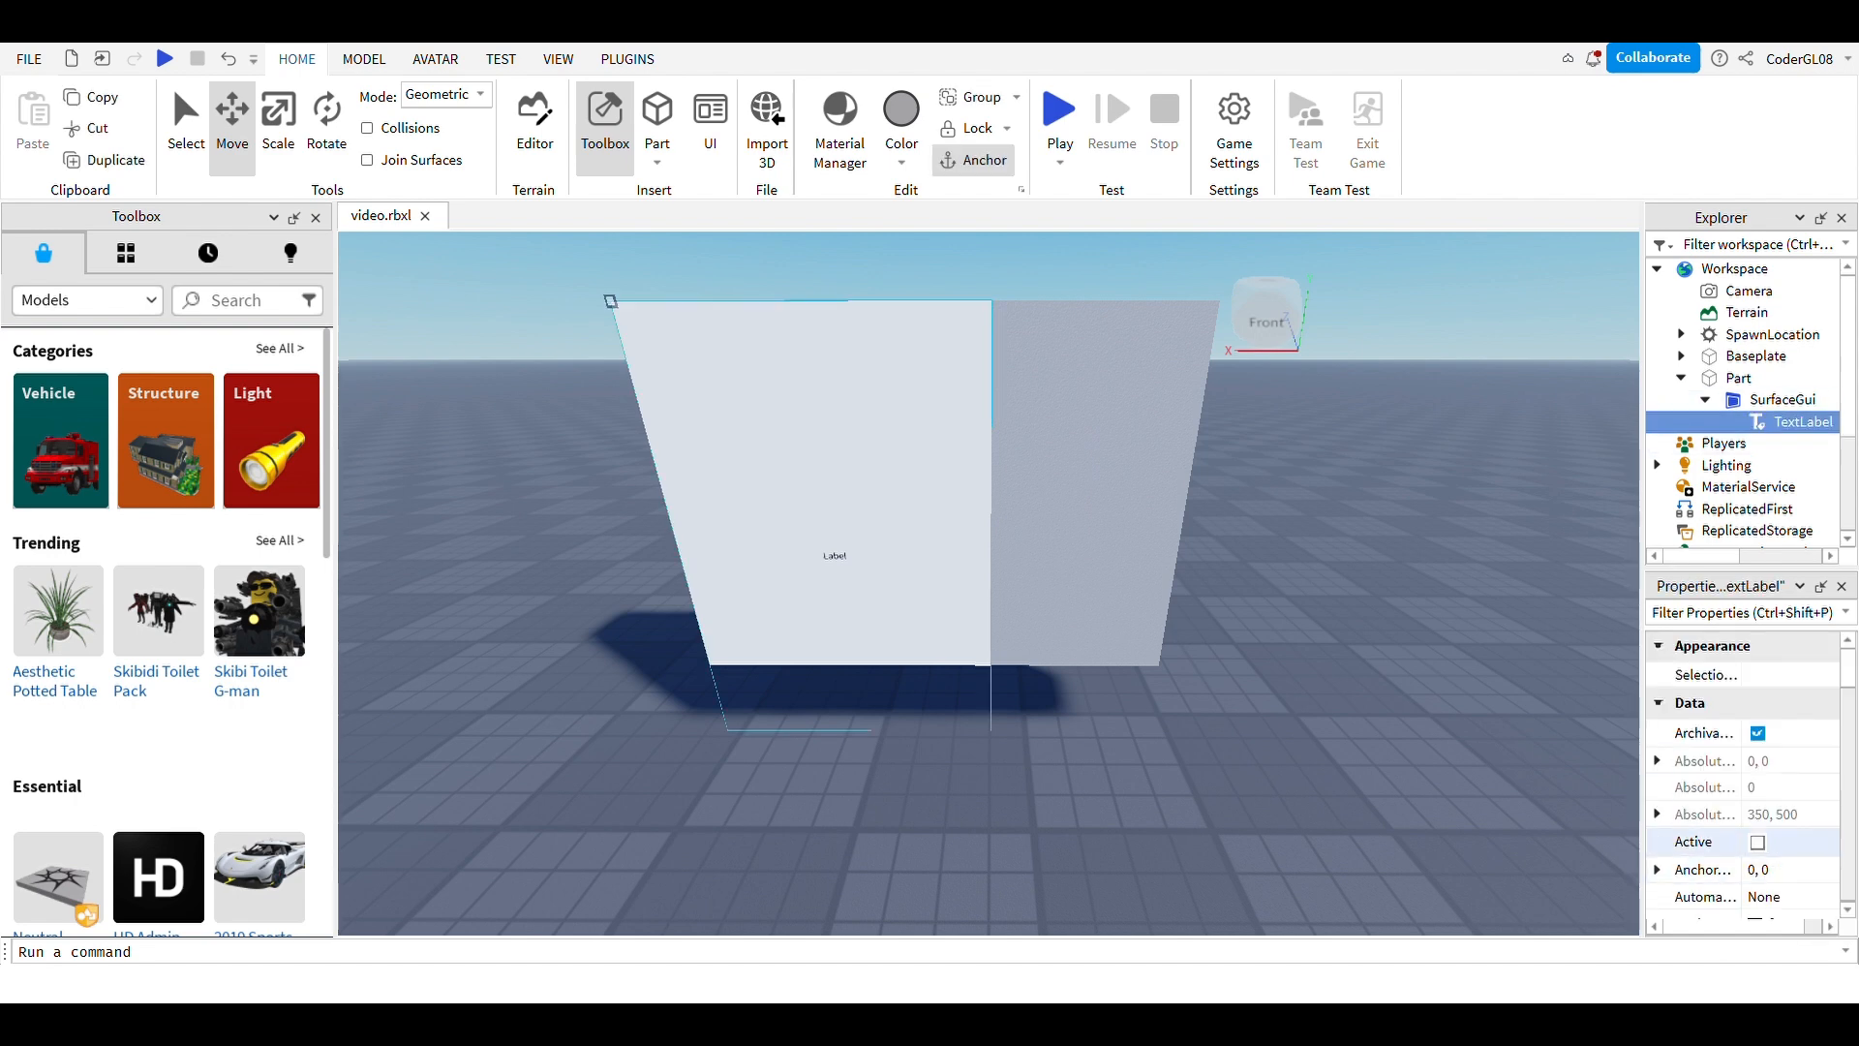
{"action": "scroll", "coordinate": [1745, 775], "scroll_direction": "down", "scroll_amount": 6}
{"action": "left_click", "coordinate": [1790, 763]}
{"action": "left_click", "coordinate": [1791, 763]}
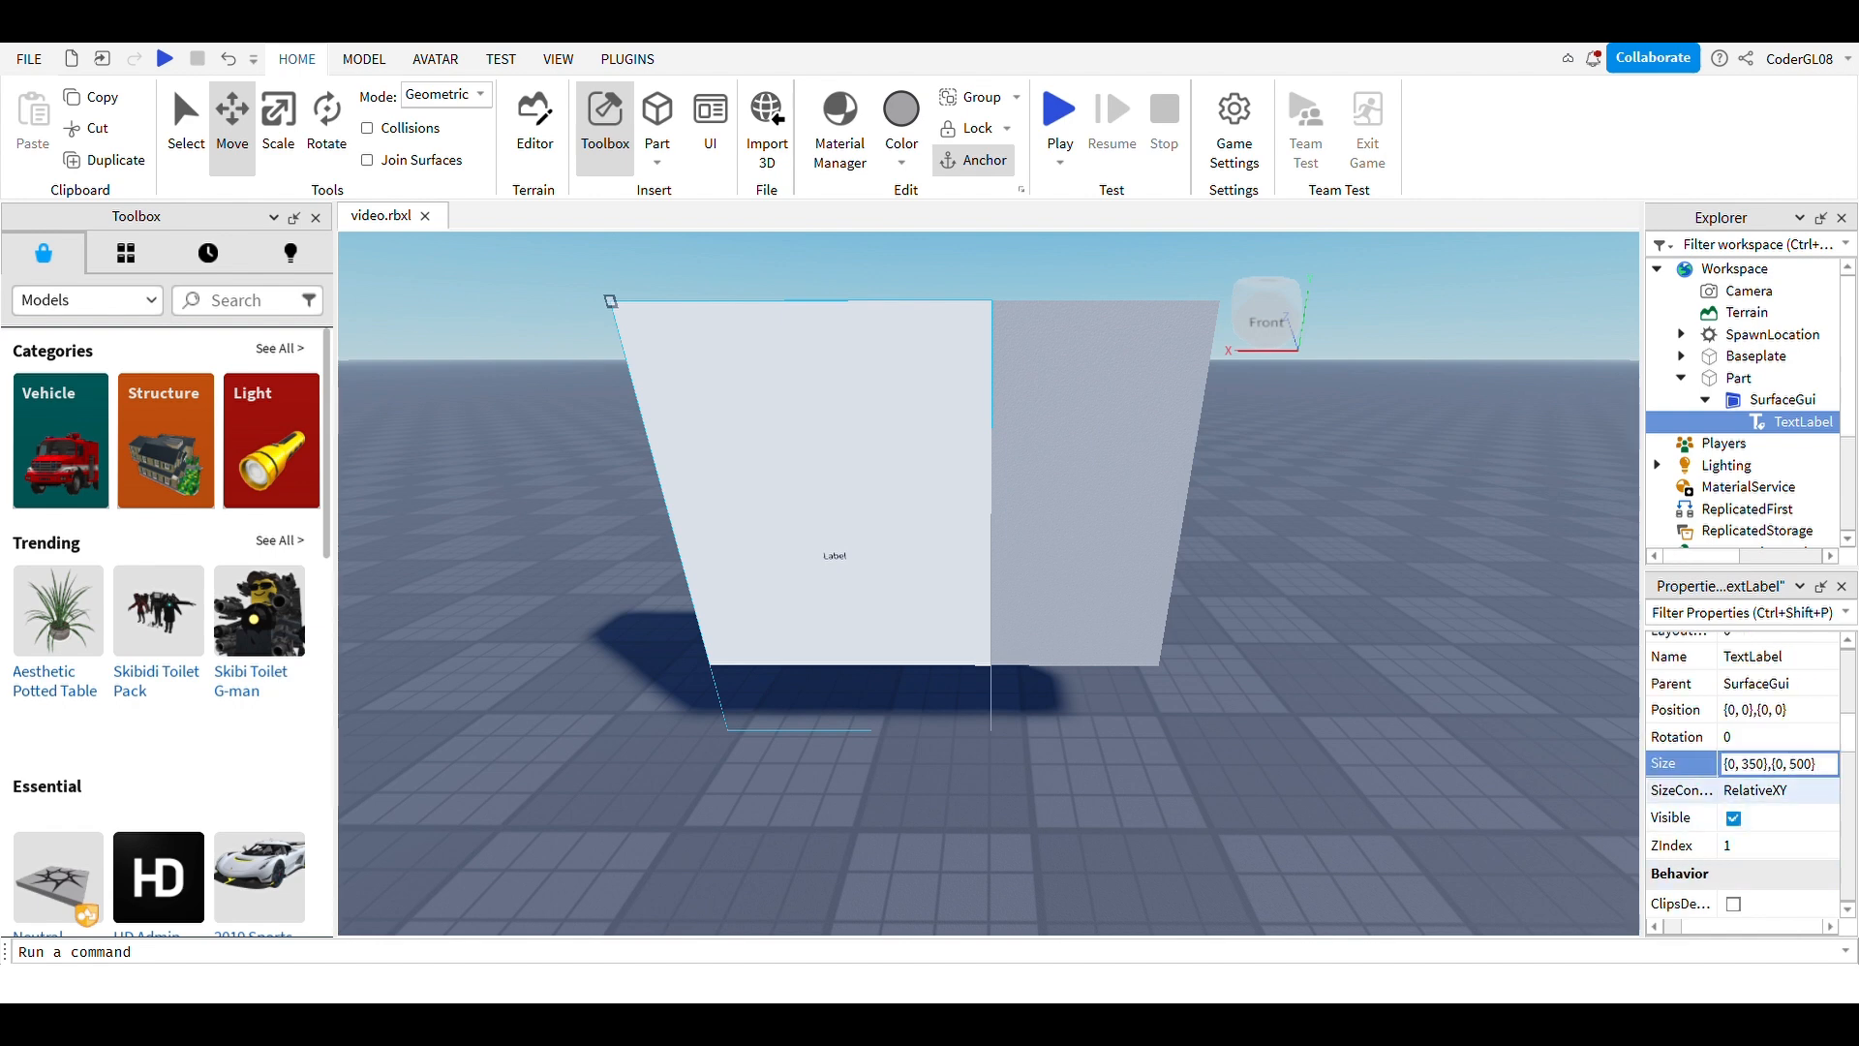
{"action": "key", "text": "BackSpace"}
{"action": "type", "text": "7"}
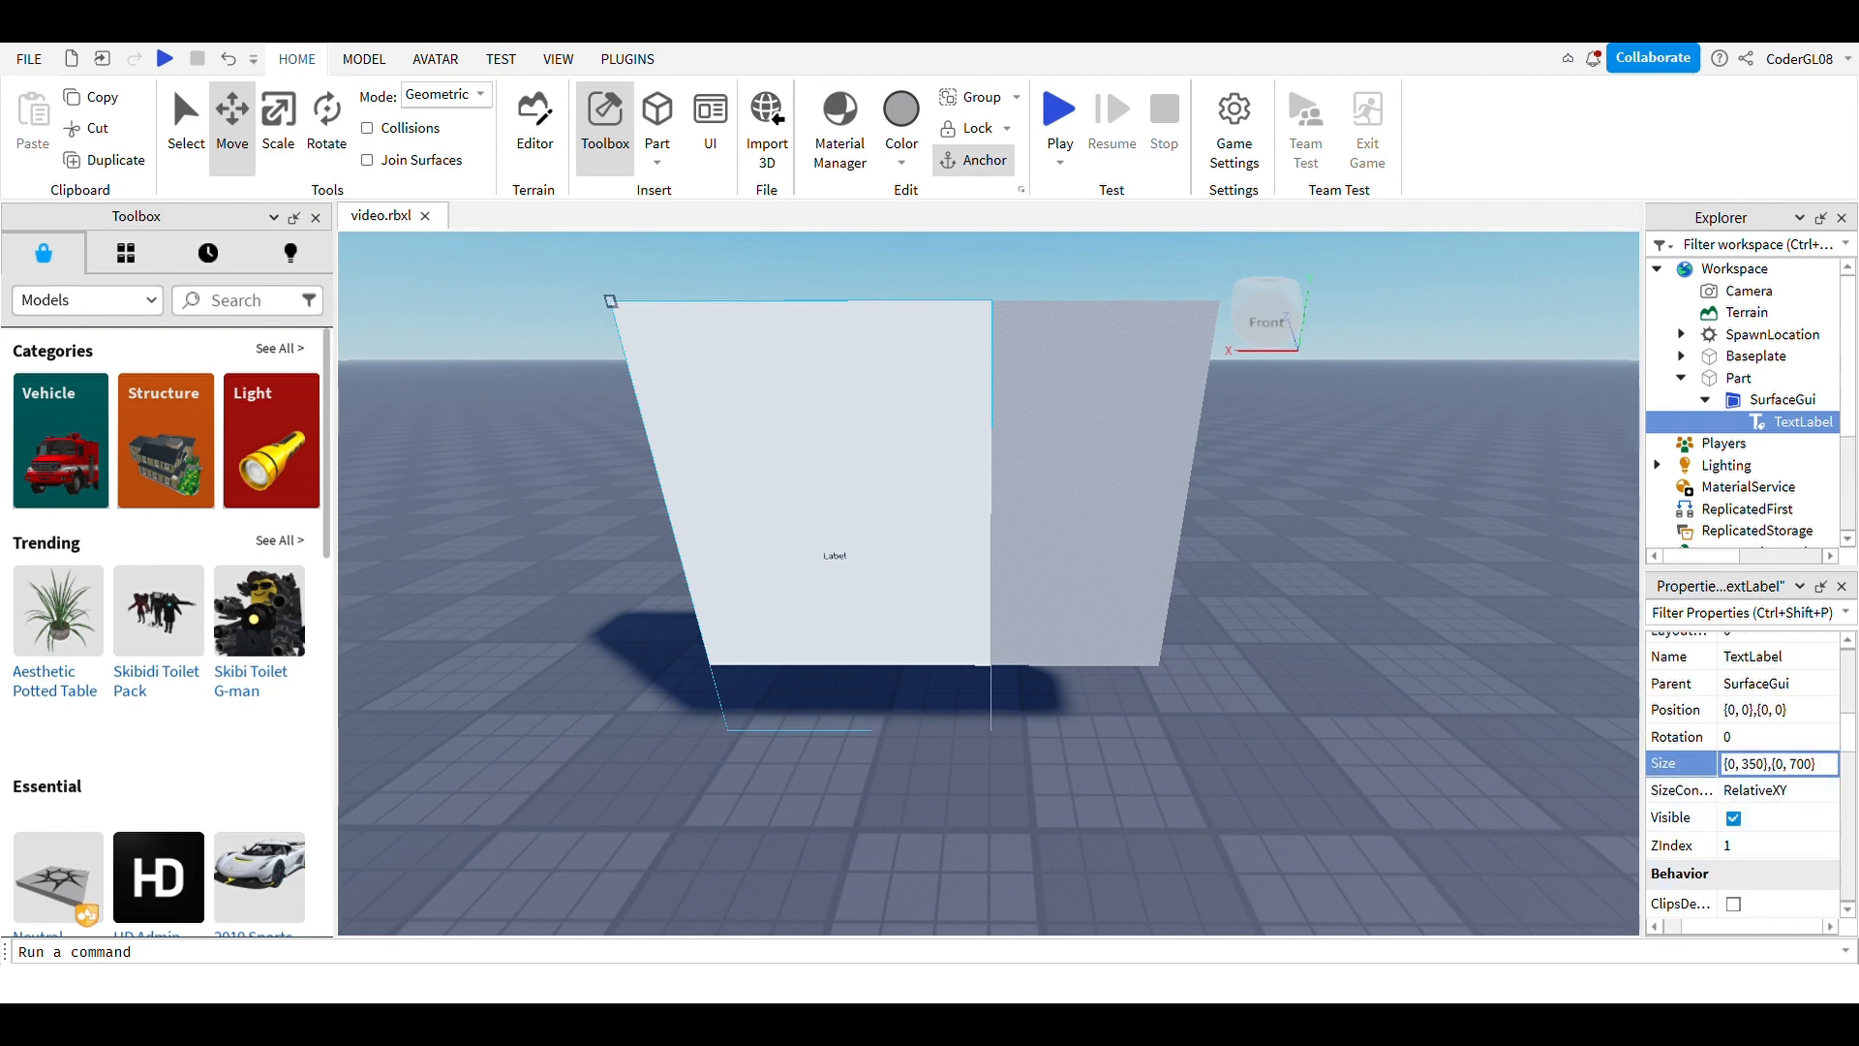
{"action": "left_click", "coordinate": [1434, 699]}
Step: Start replacing the TextLabel's 0, 700 height with 40,300 in the Size field
{"action": "left_click", "coordinate": [1065, 504]}
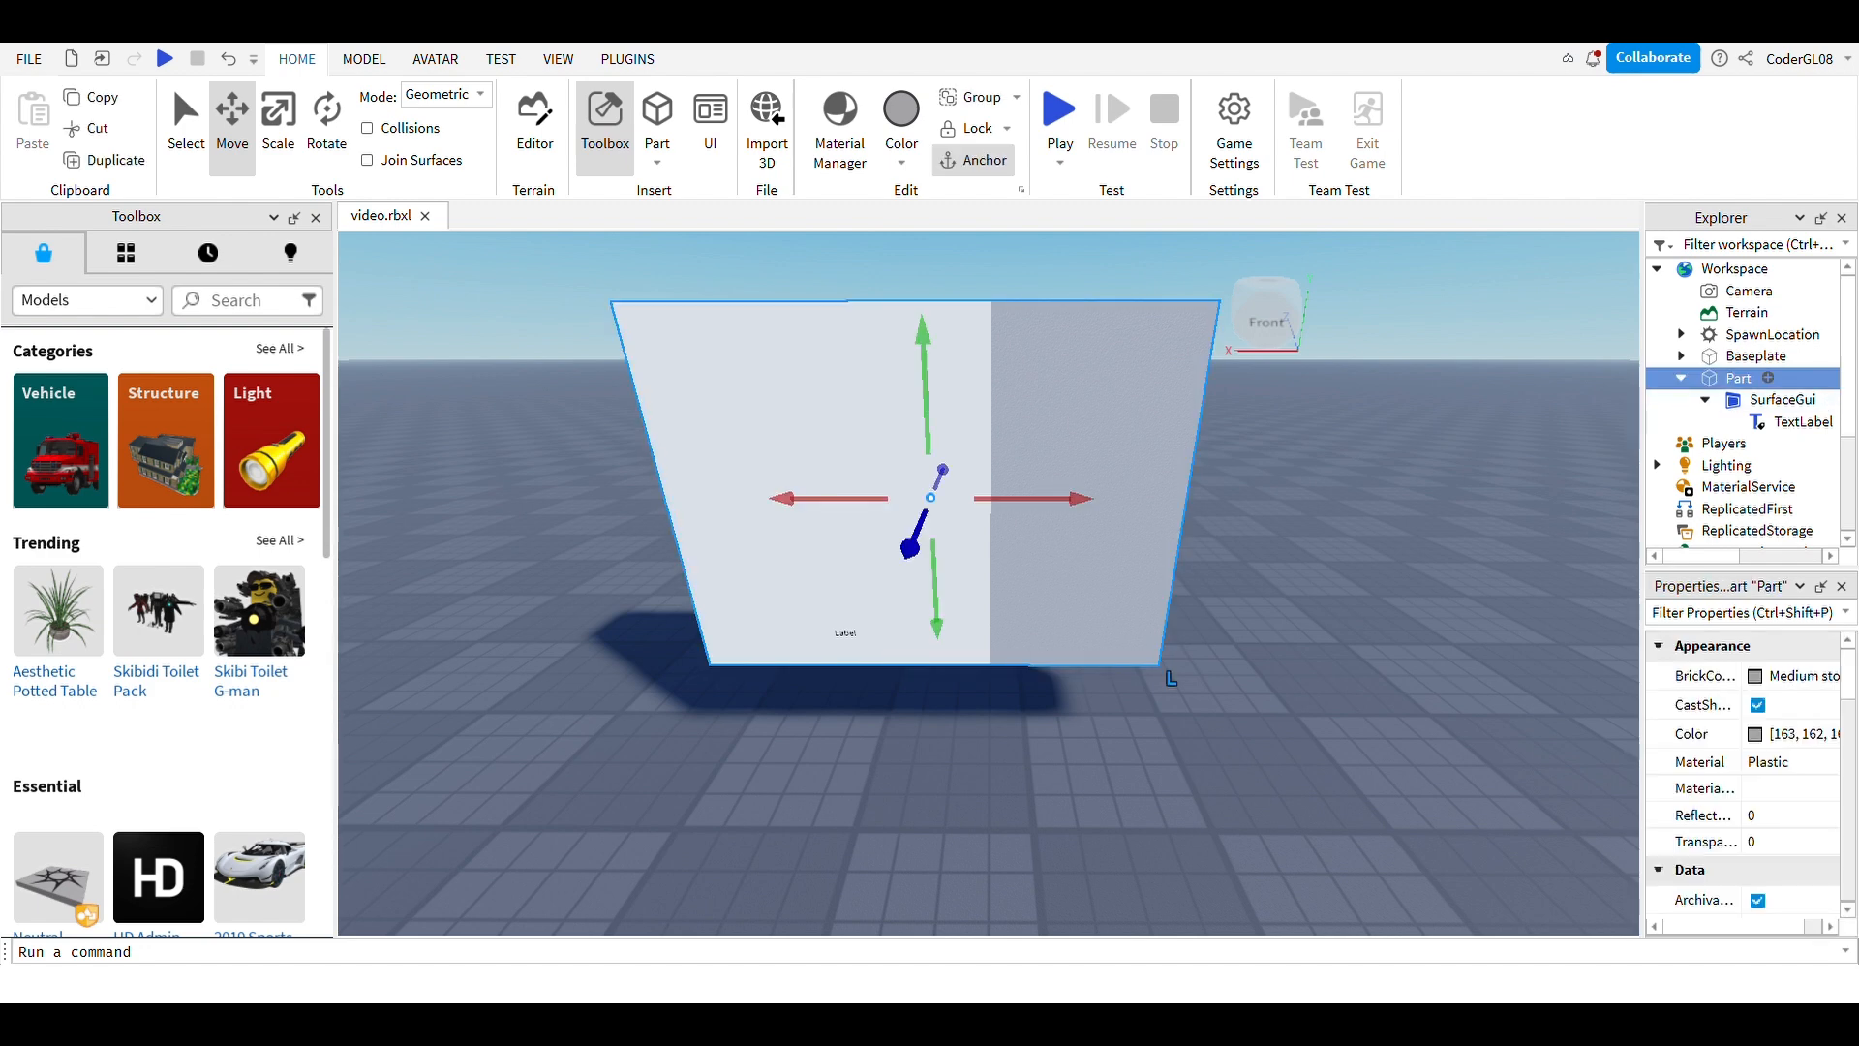
{"action": "left_click", "coordinate": [1801, 422]}
{"action": "scroll", "coordinate": [1744, 775], "scroll_direction": "down", "scroll_amount": 10}
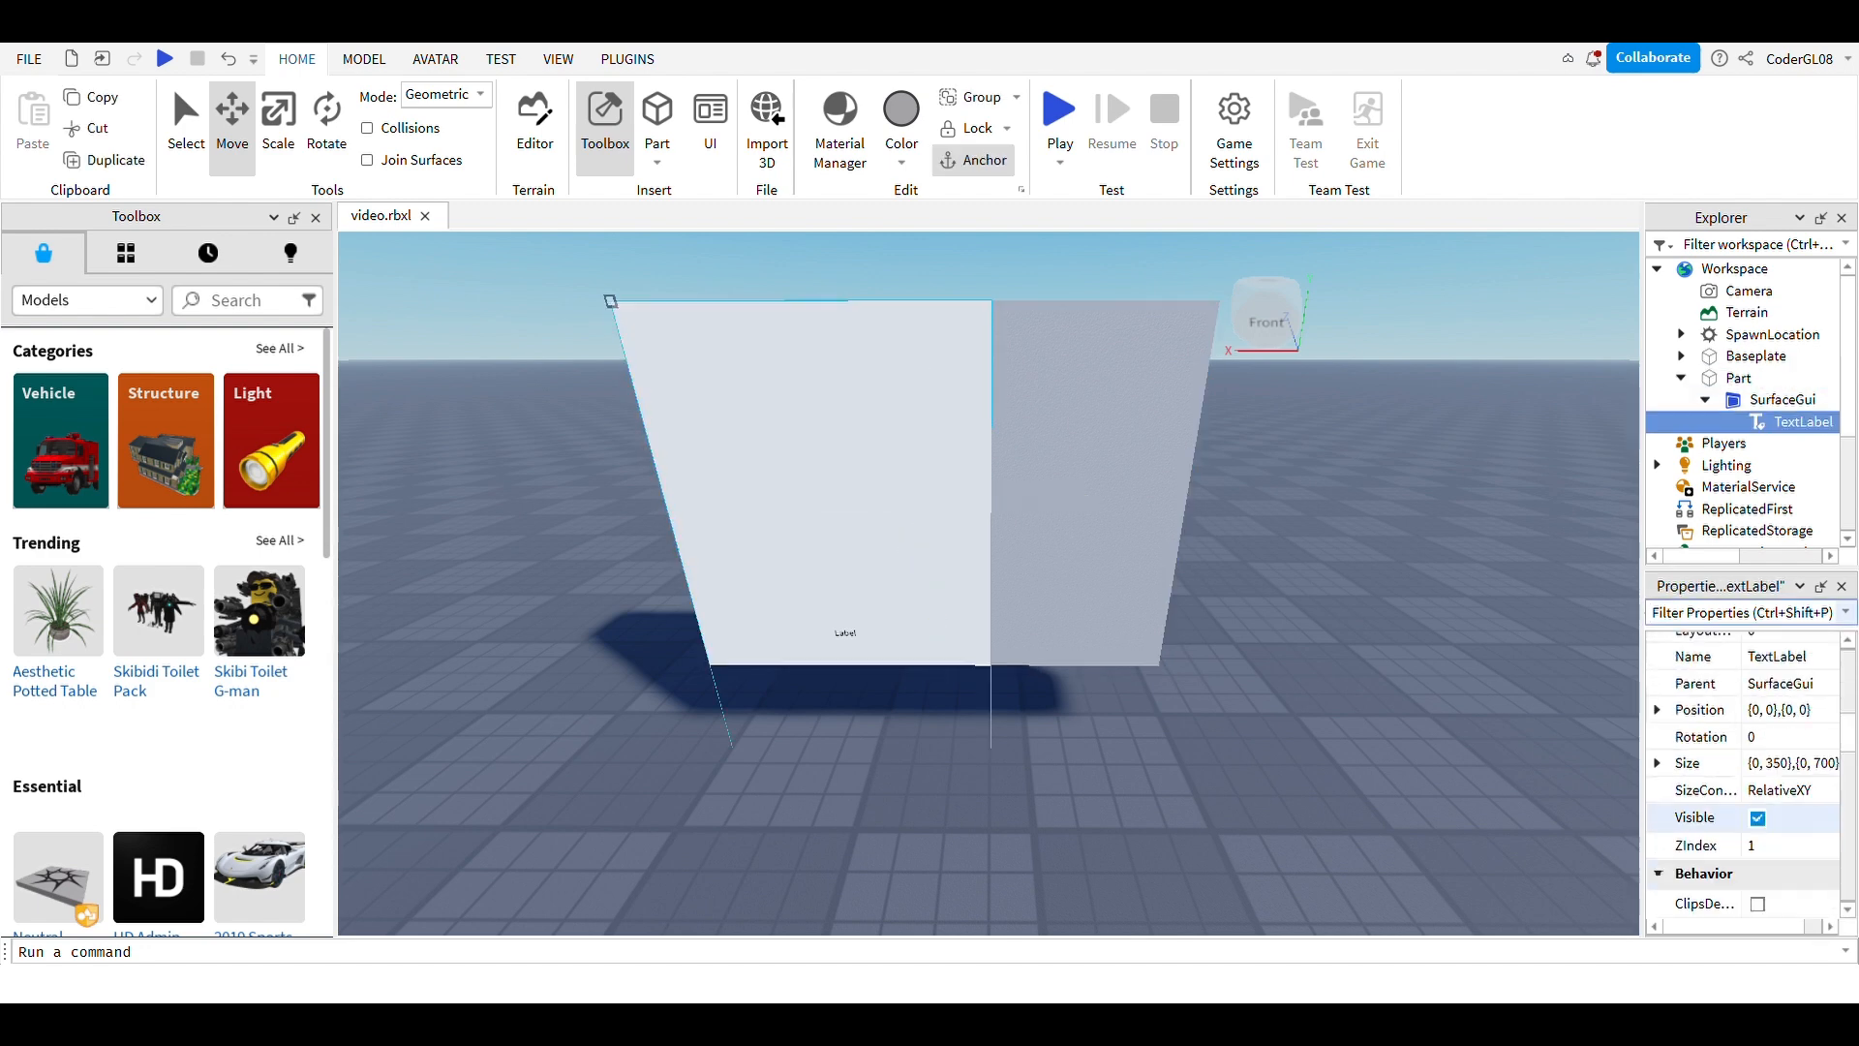
{"action": "scroll", "coordinate": [1745, 774], "scroll_direction": "up", "scroll_amount": 3}
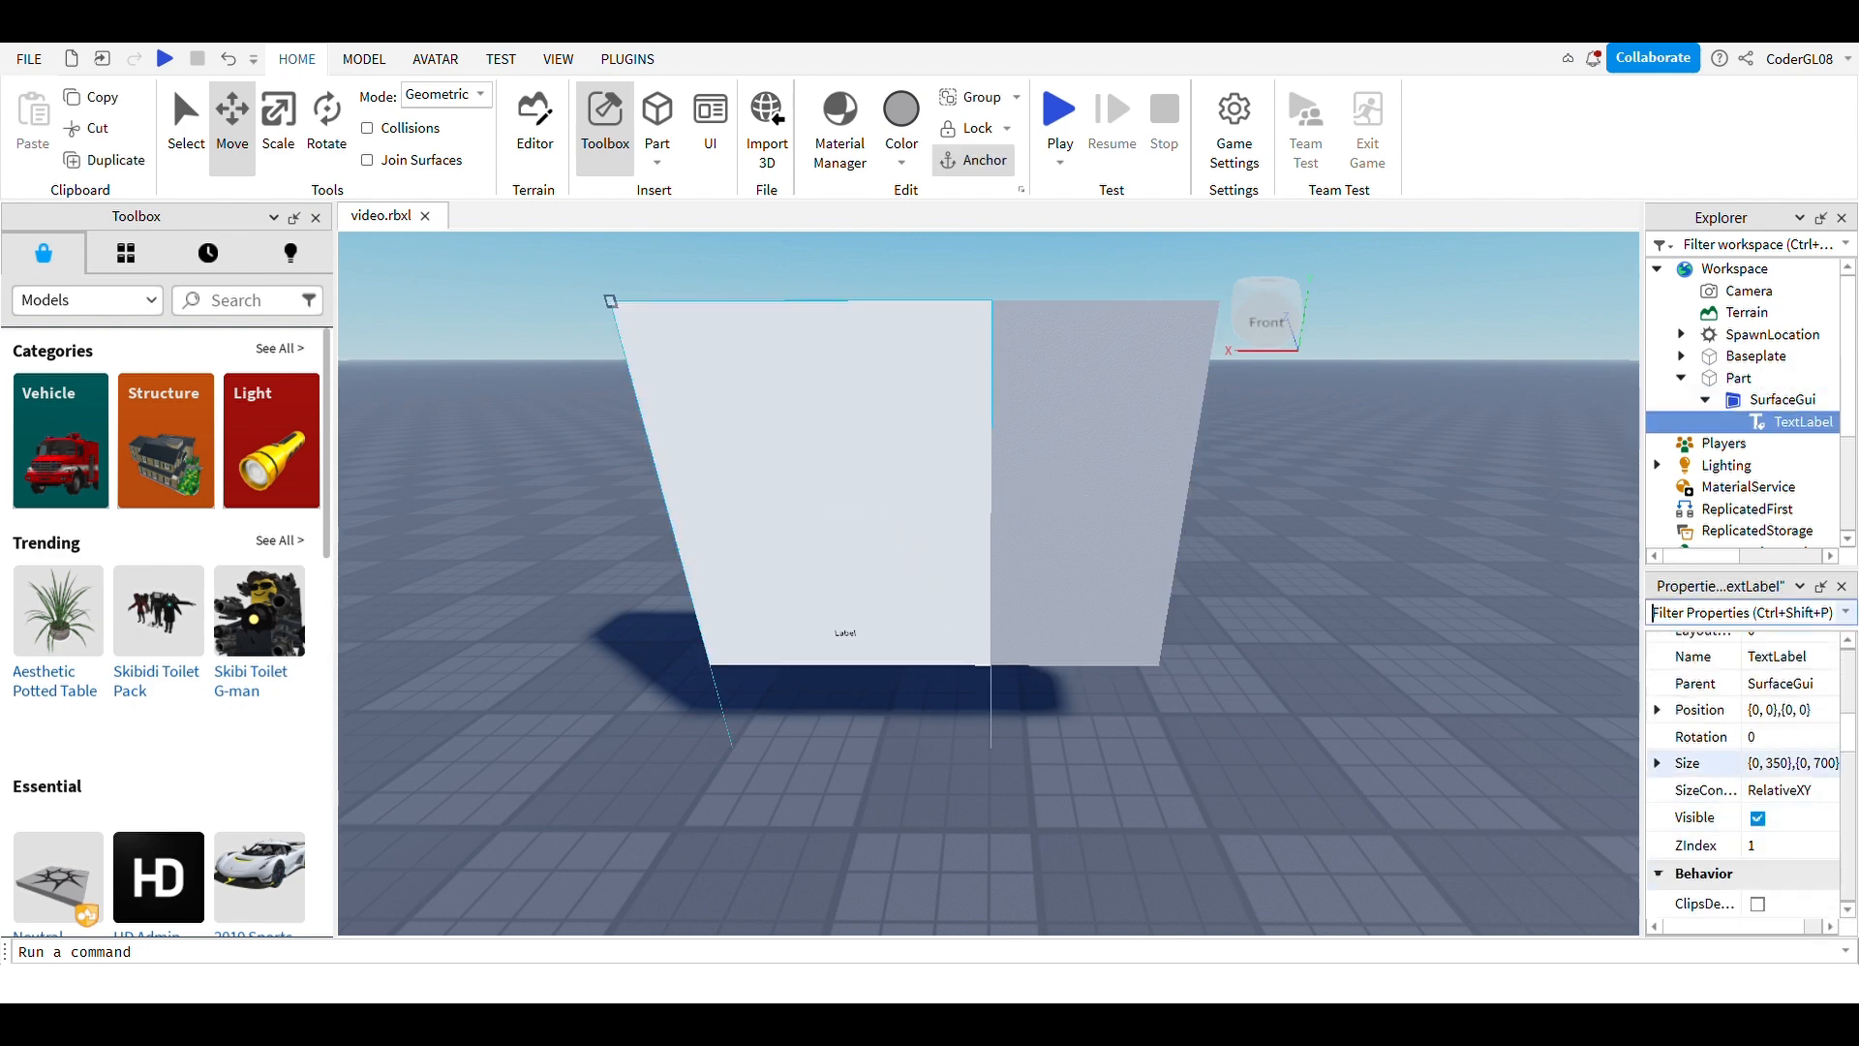
{"action": "left_click", "coordinate": [1791, 762]}
{"action": "left_click", "coordinate": [1834, 764]}
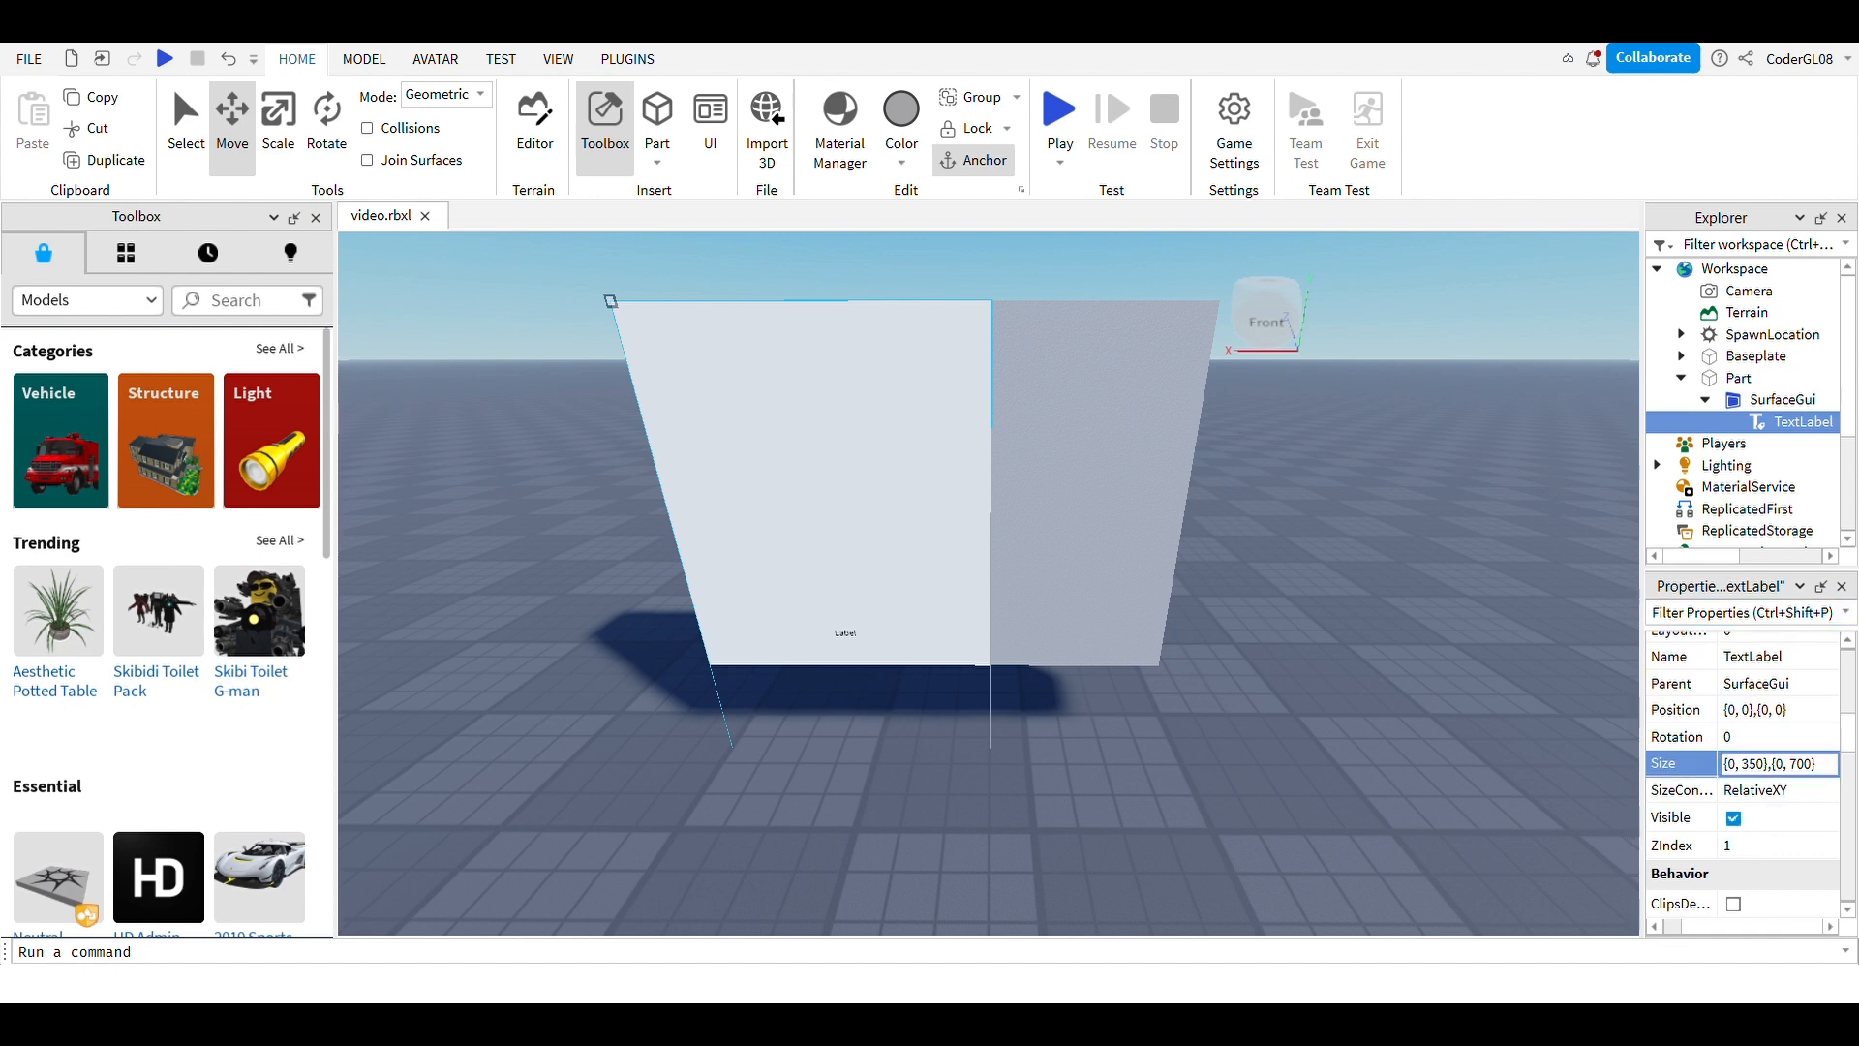
{"action": "key", "text": "BackSpace"}
{"action": "key", "text": "BackSpace"}
{"action": "key", "text": "BackSpace"}
{"action": "key", "text": "BackSpace"}
{"action": "key", "text": "BackSpace"}
{"action": "key", "text": "BackSpace"}
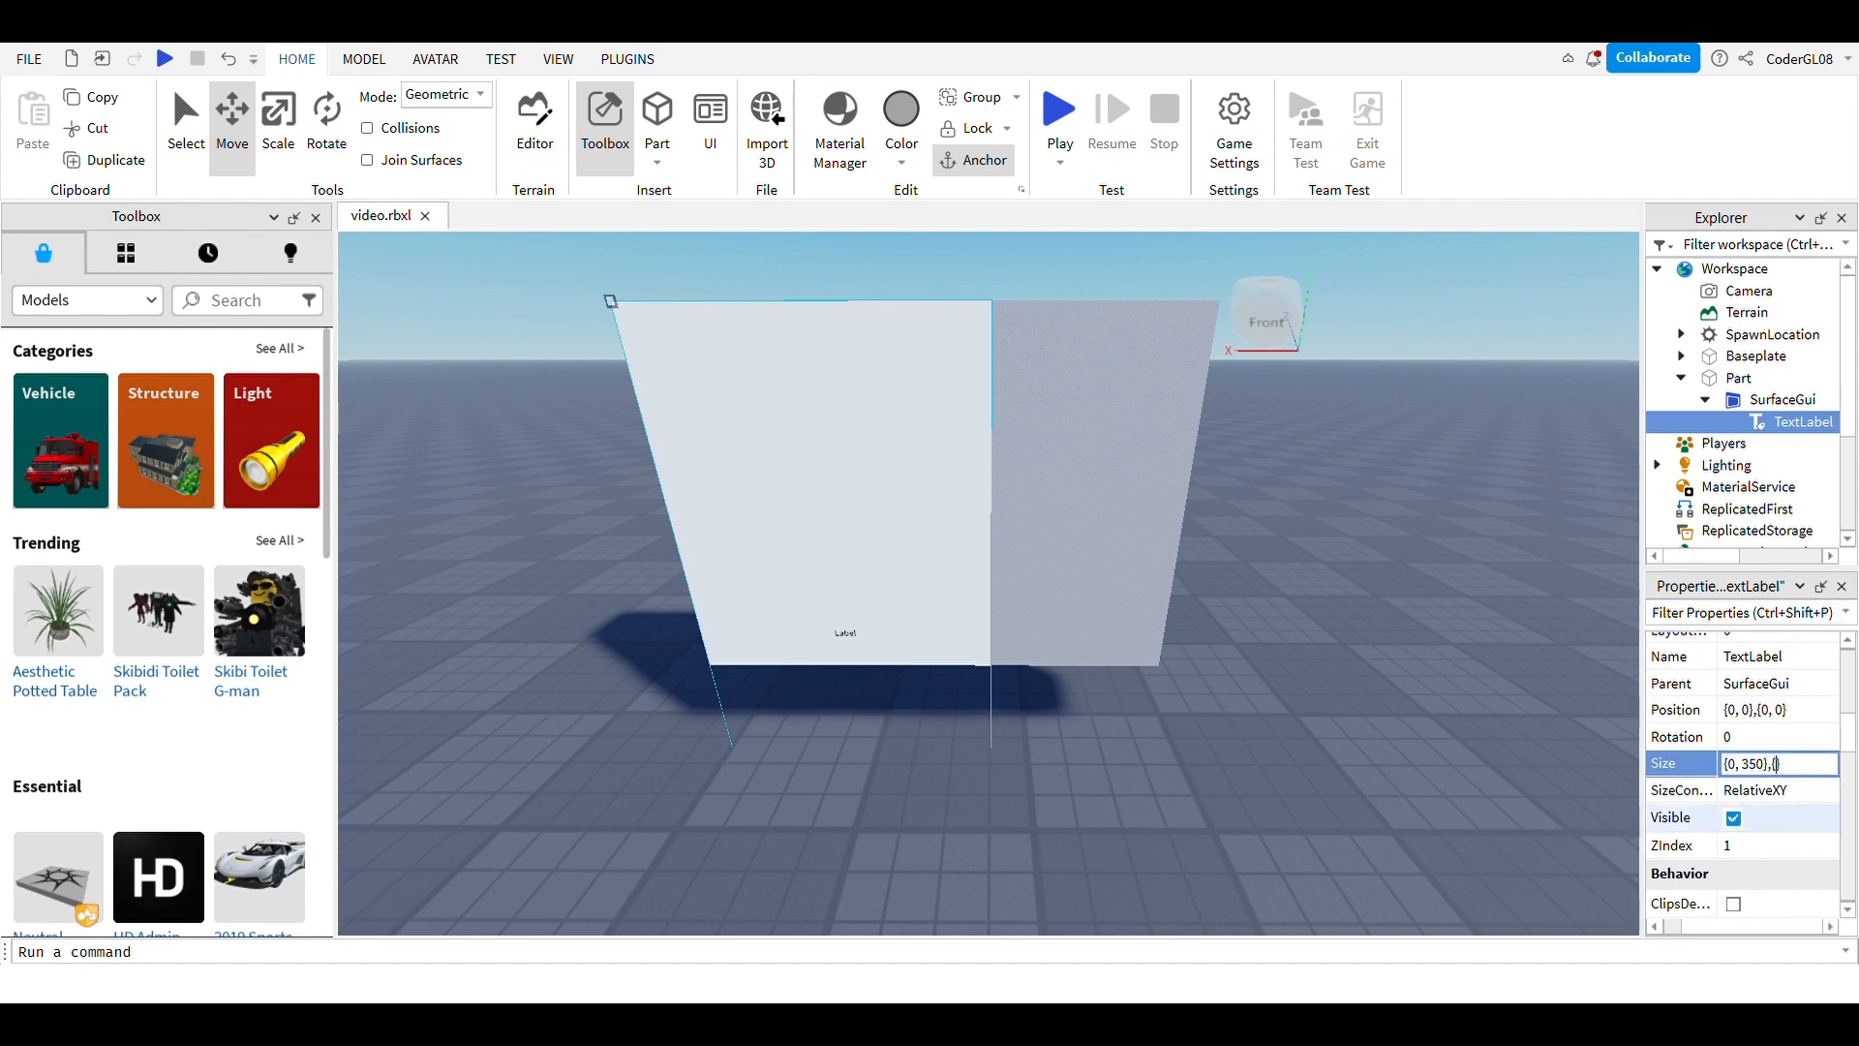
{"action": "type", "text": "50"}
{"action": "key", "text": "BackSpace"}
{"action": "key", "text": "BackSpace"}
{"action": "type", "text": "40,5"}
{"action": "key", "text": "BackSpace"}
Step: Apply the 40,300 height, then re-enter the TextLabel's Size as {0,200},{0,50}
{"action": "type", "text": "300"}
{"action": "left_click", "coordinate": [1376, 542]}
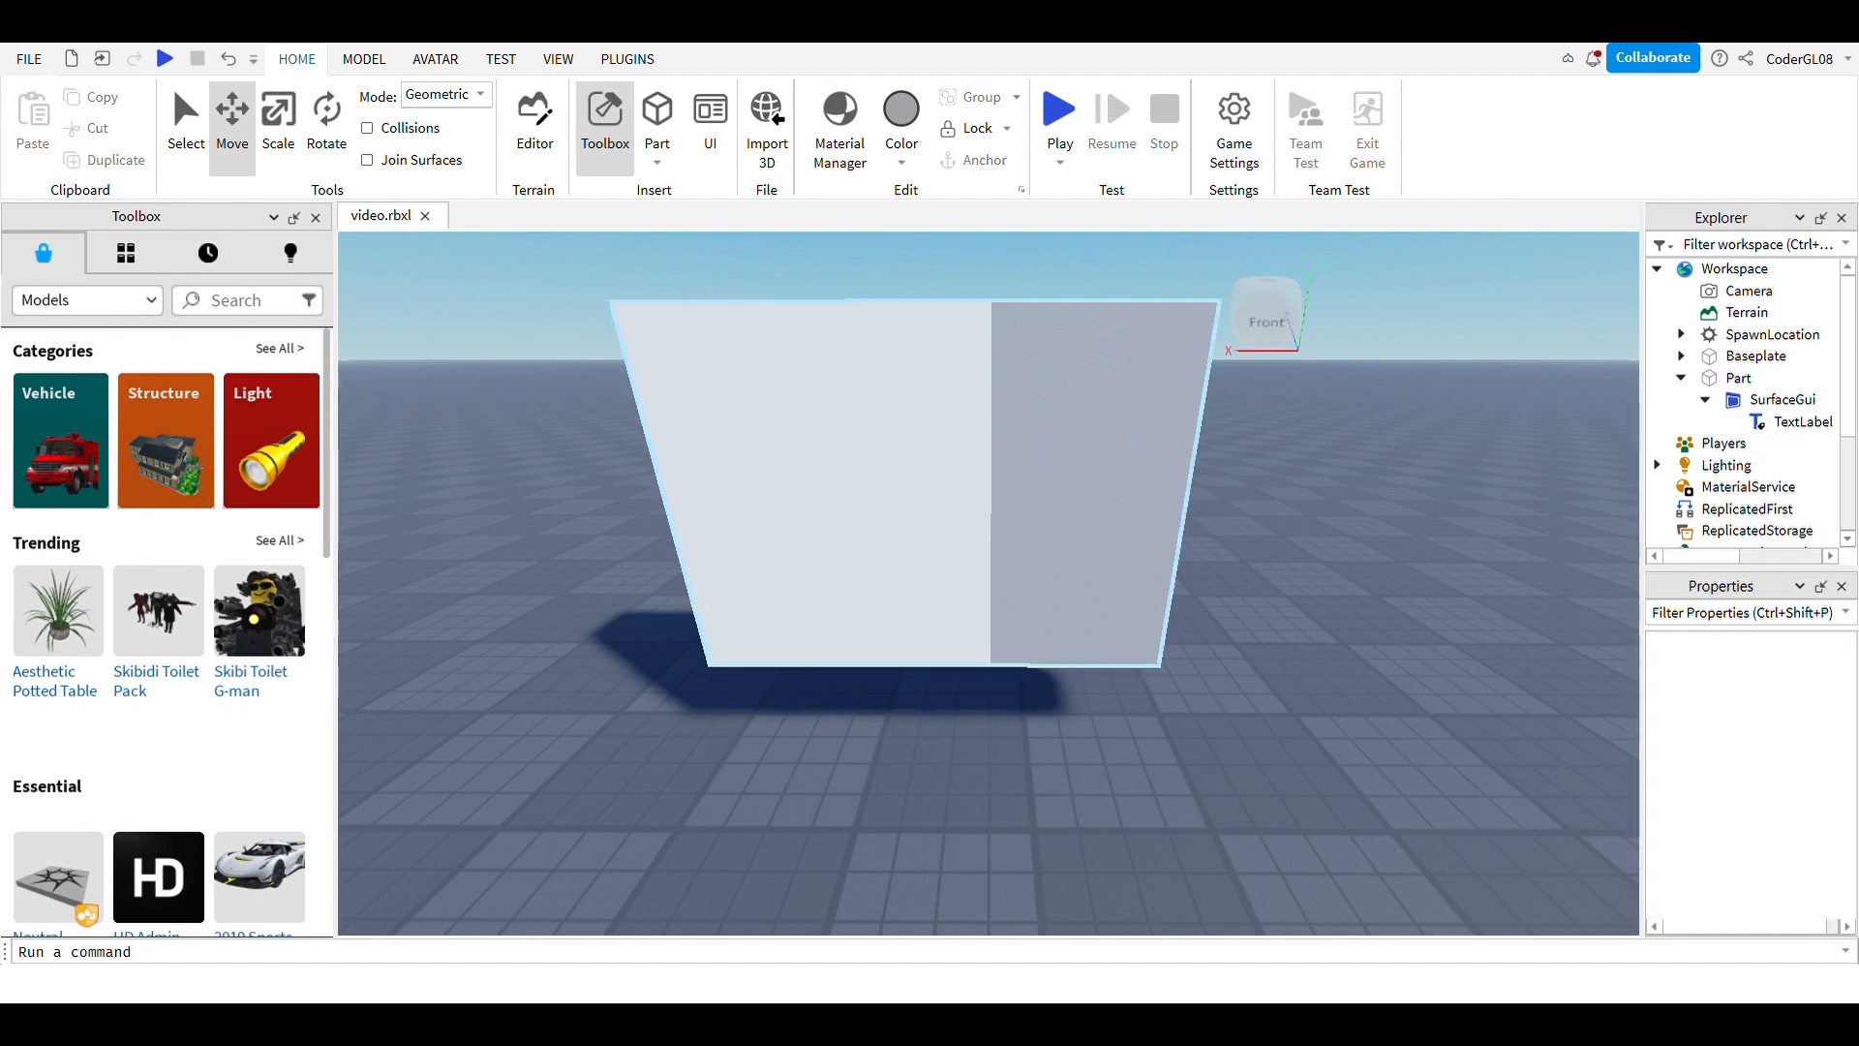
{"action": "left_click", "coordinate": [1074, 475]}
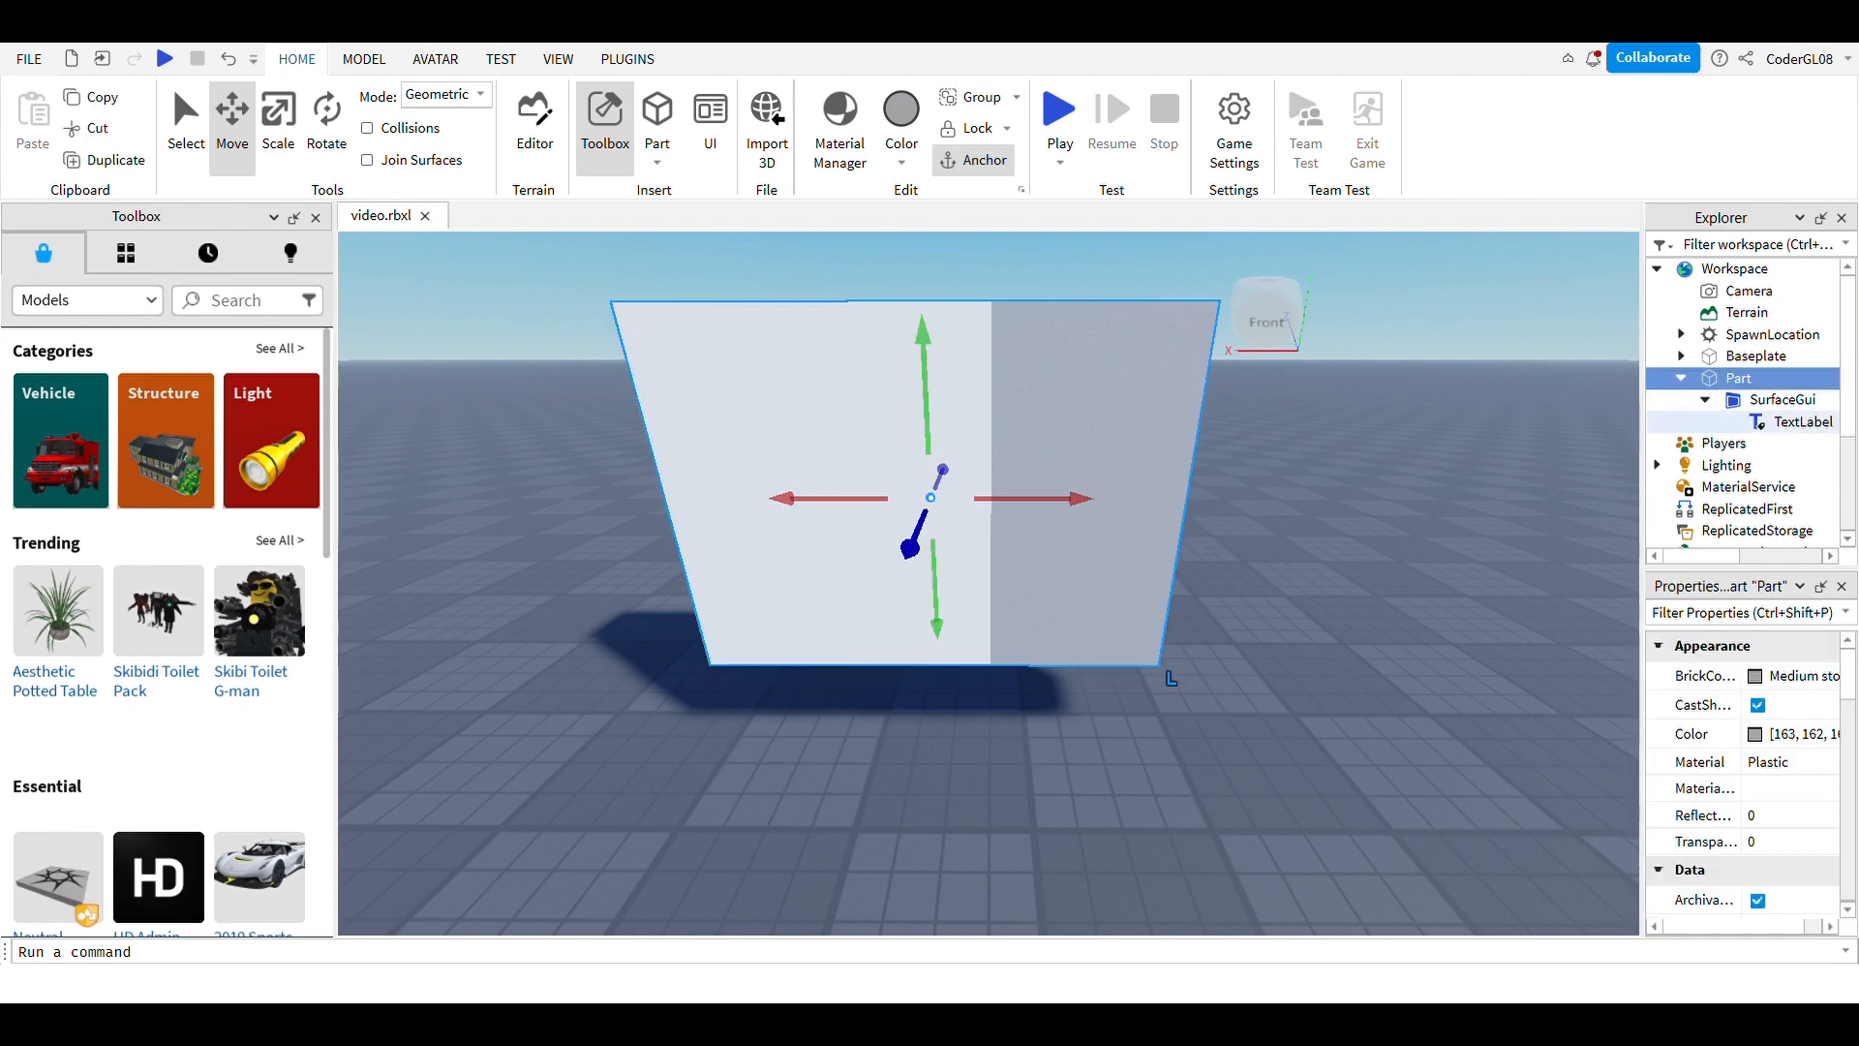
{"action": "left_click", "coordinate": [1802, 423]}
{"action": "scroll", "coordinate": [1743, 774], "scroll_direction": "down", "scroll_amount": 15}
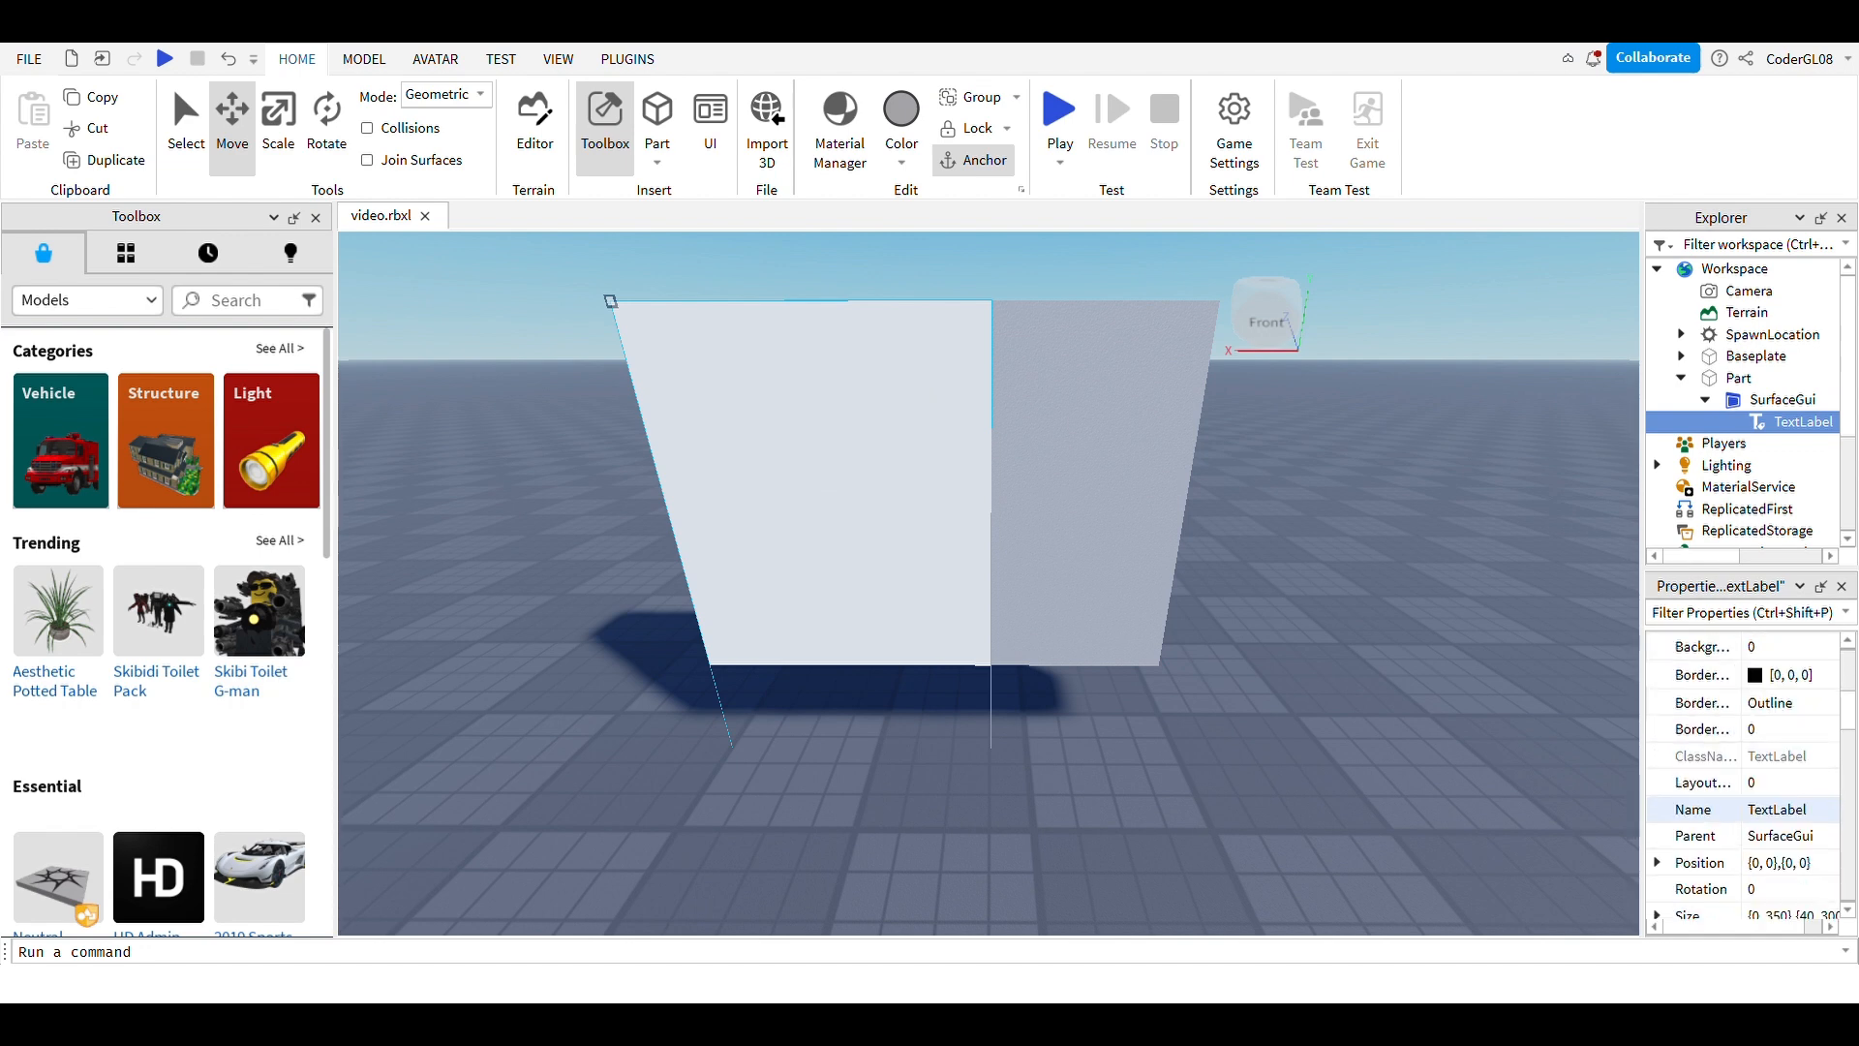
{"action": "scroll", "coordinate": [1783, 790], "scroll_direction": "up", "scroll_amount": 3}
{"action": "left_click", "coordinate": [1790, 764]}
{"action": "key", "text": "BackSpace"}
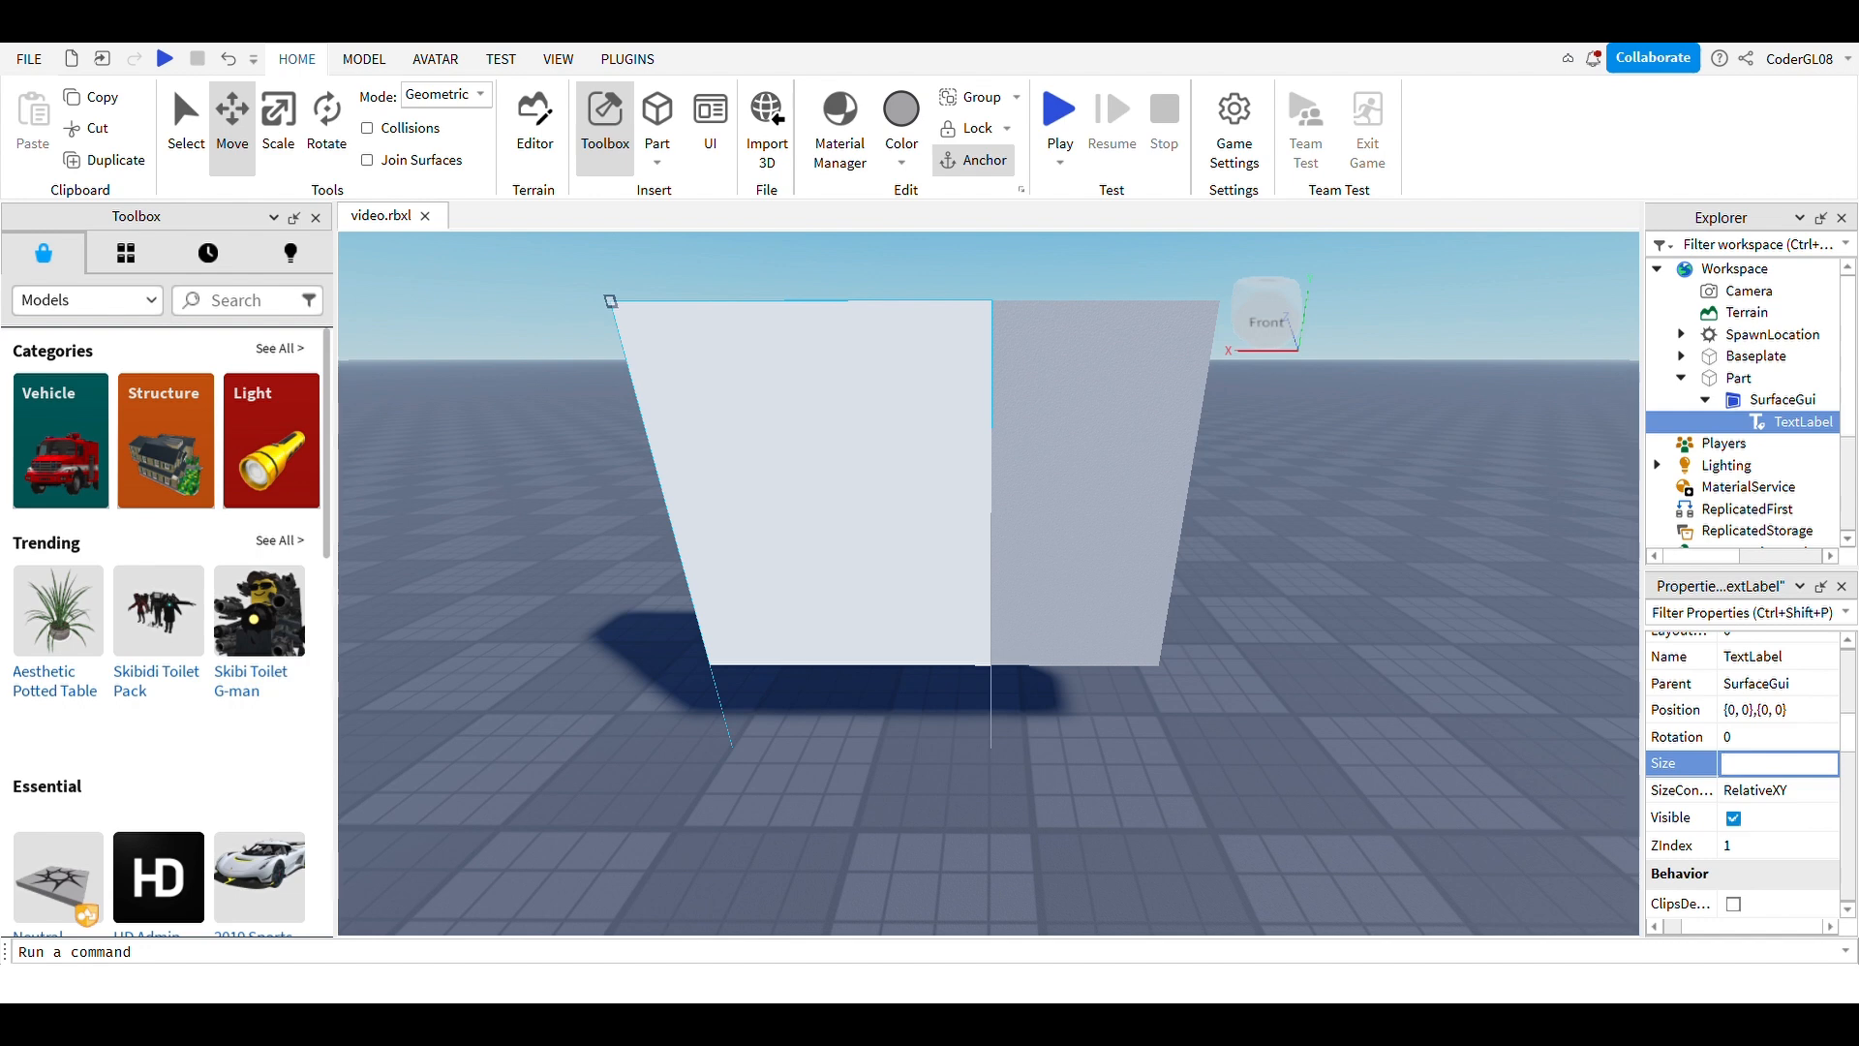
{"action": "type", "text": "{0,200},{0,50}"}
Step: Try a 500-pixel width for the TextLabel's Size
{"action": "left_click", "coordinate": [1405, 543]}
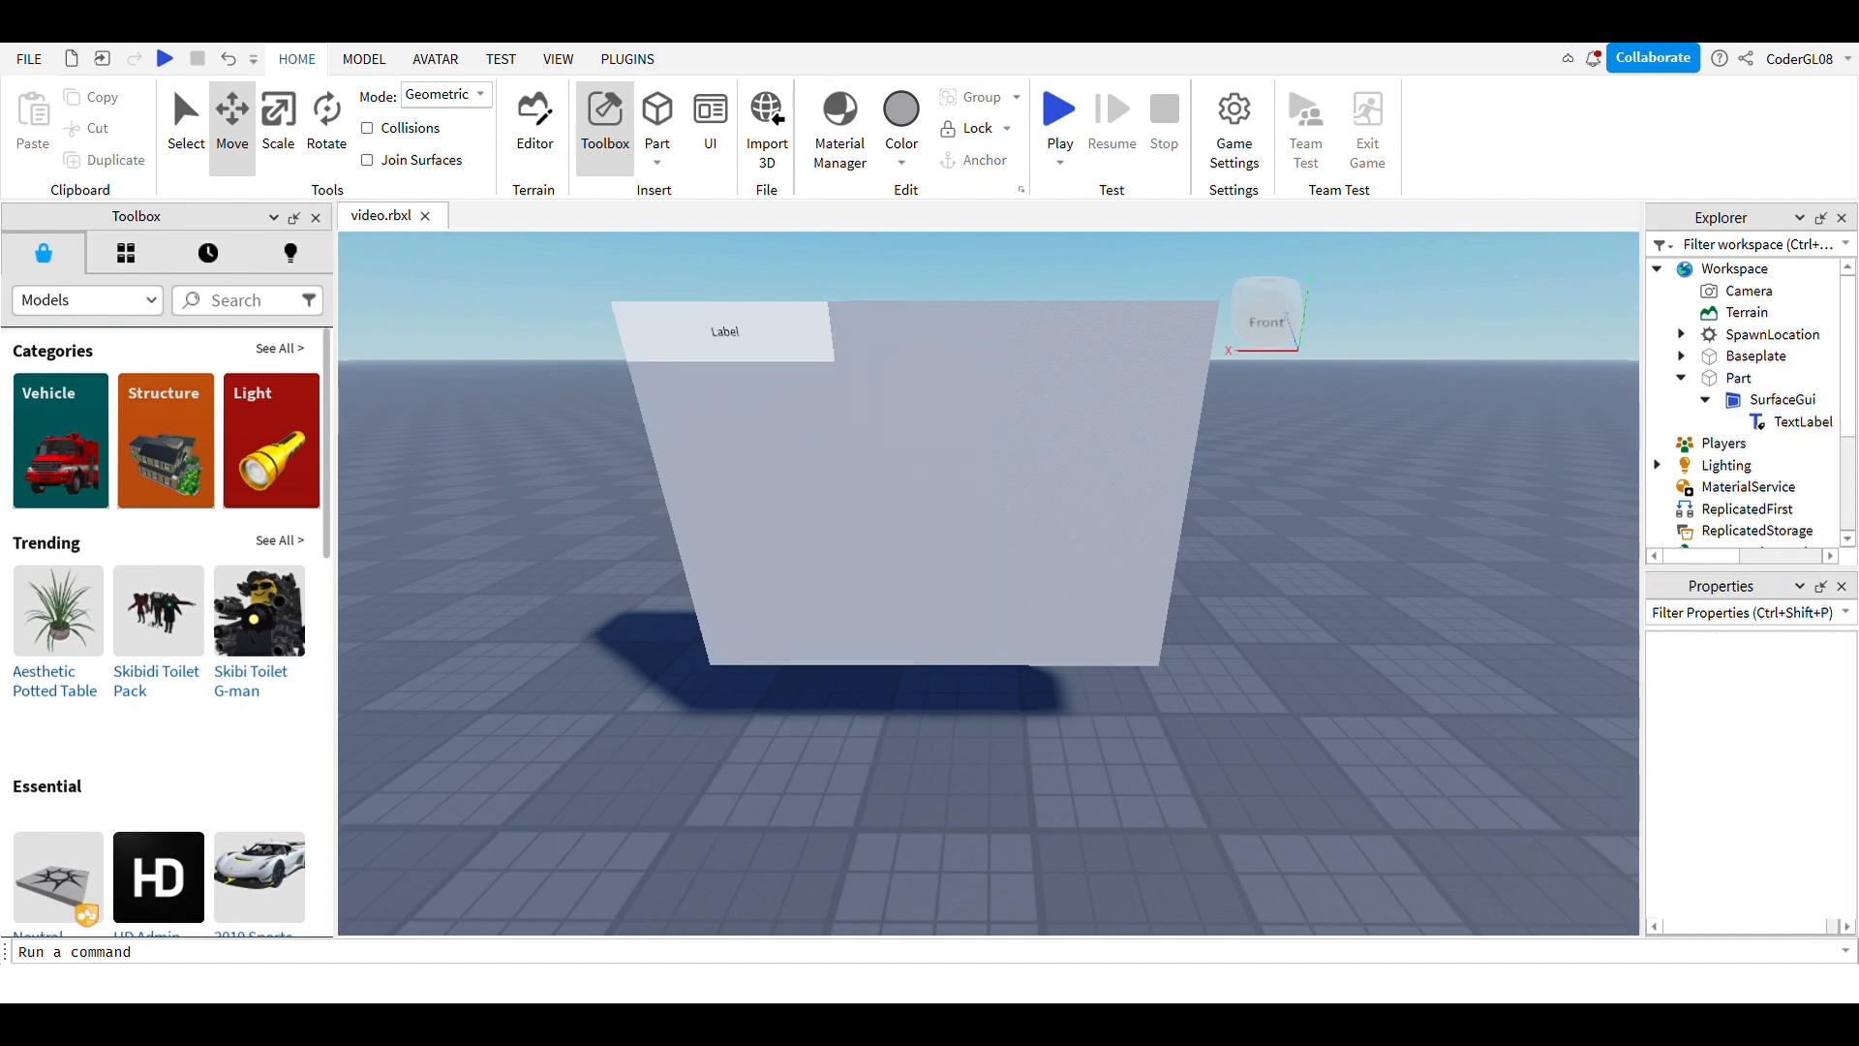
{"action": "left_click", "coordinate": [1802, 421]}
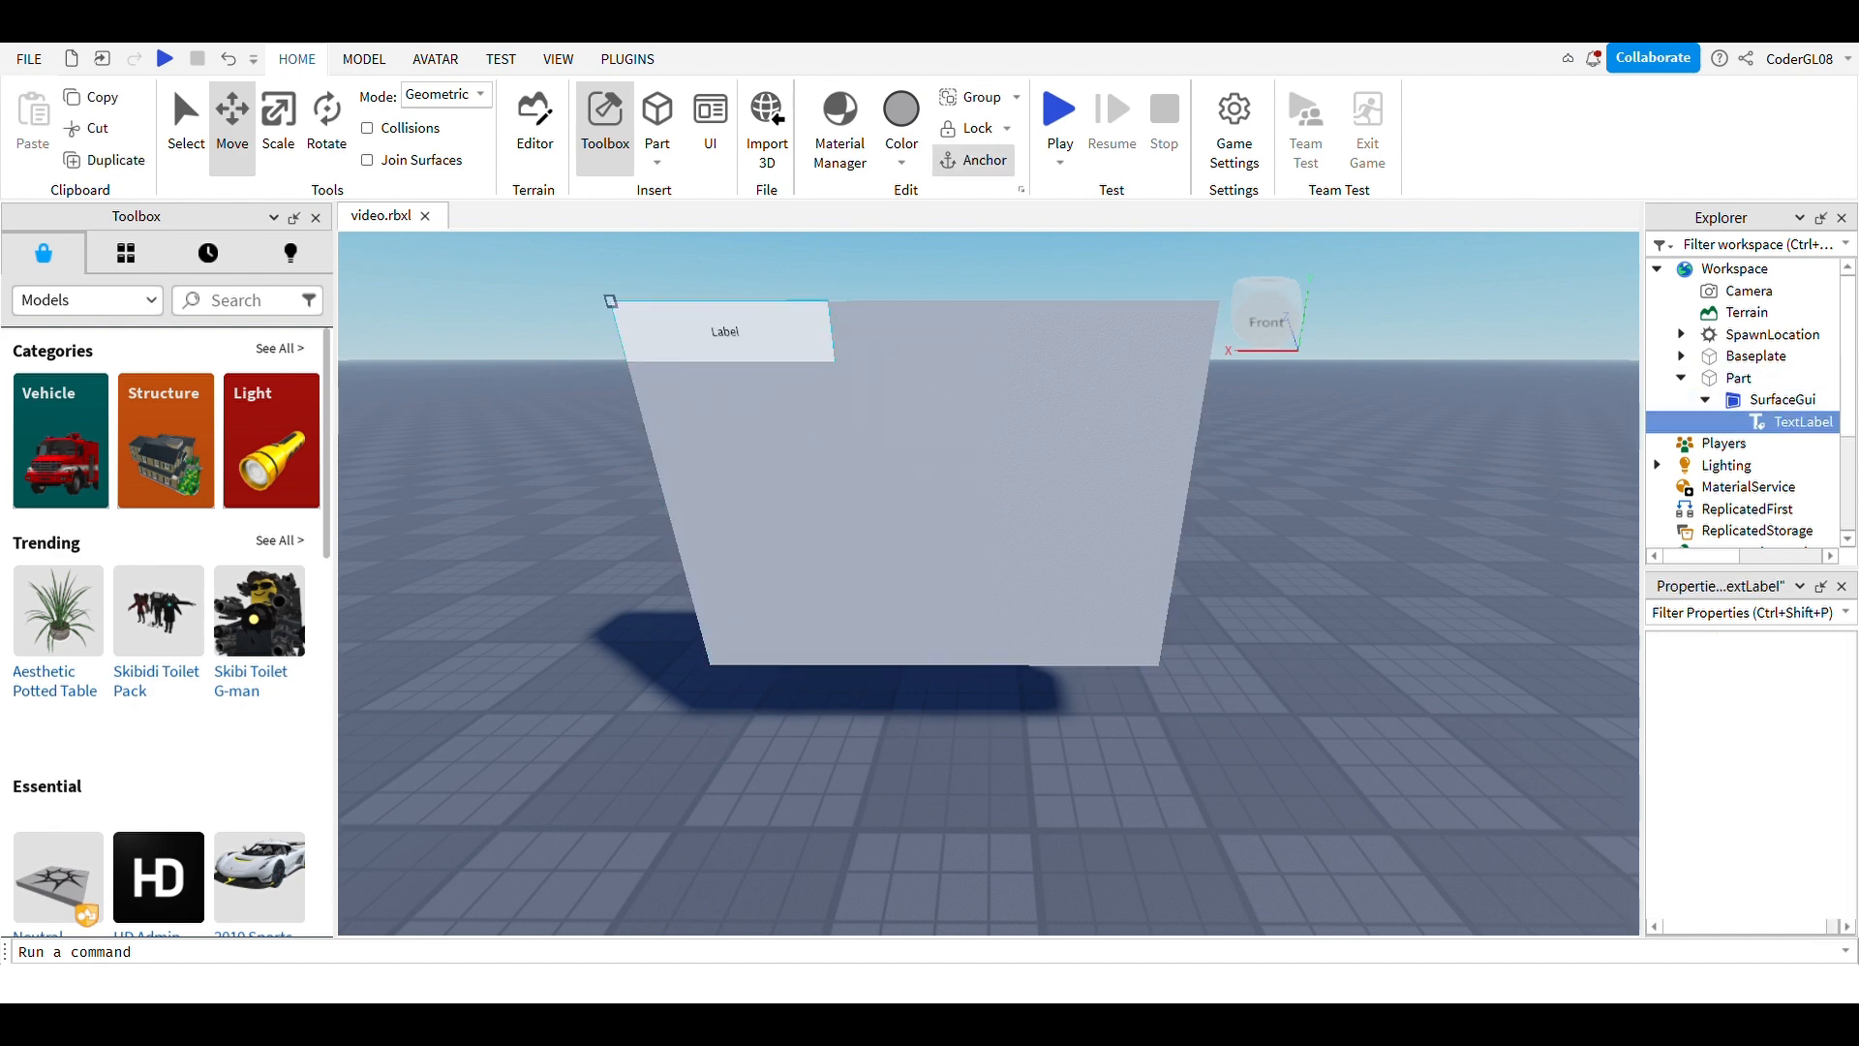
{"action": "scroll", "coordinate": [1744, 817], "scroll_direction": "down", "scroll_amount": 3}
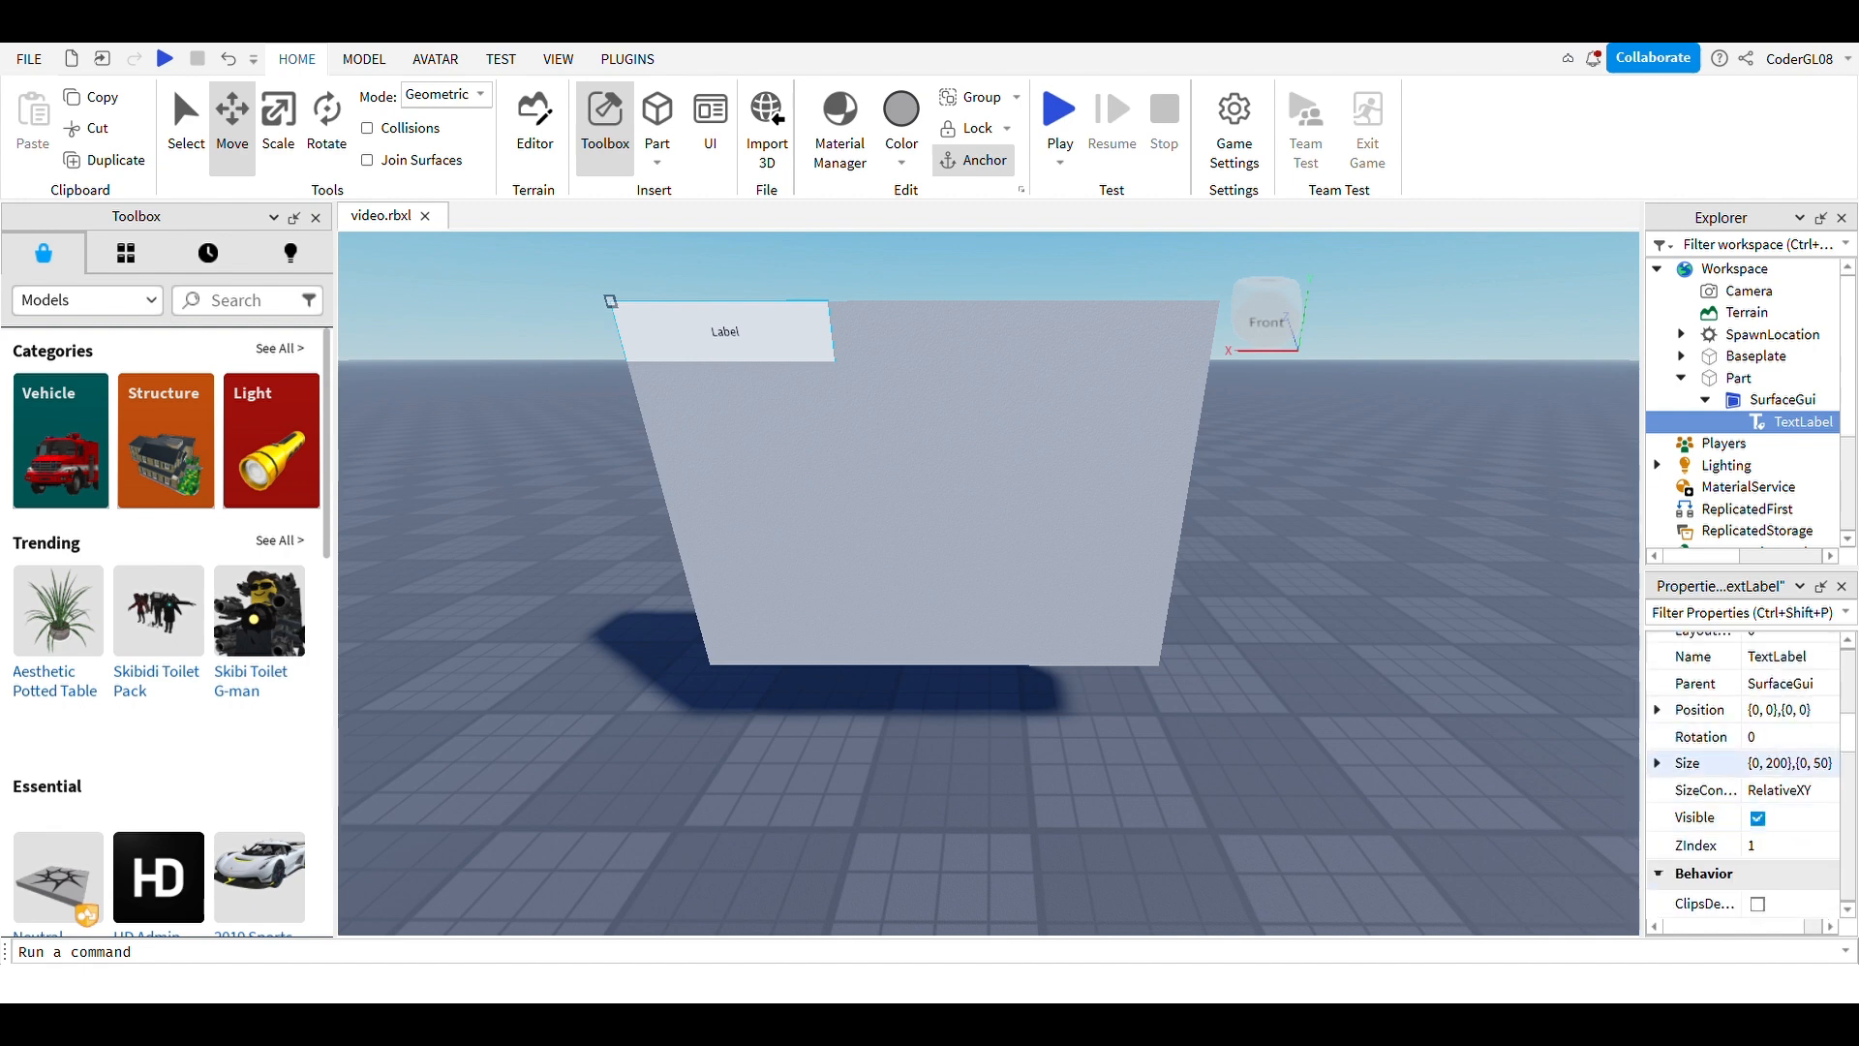
{"action": "left_click", "coordinate": [1773, 762]}
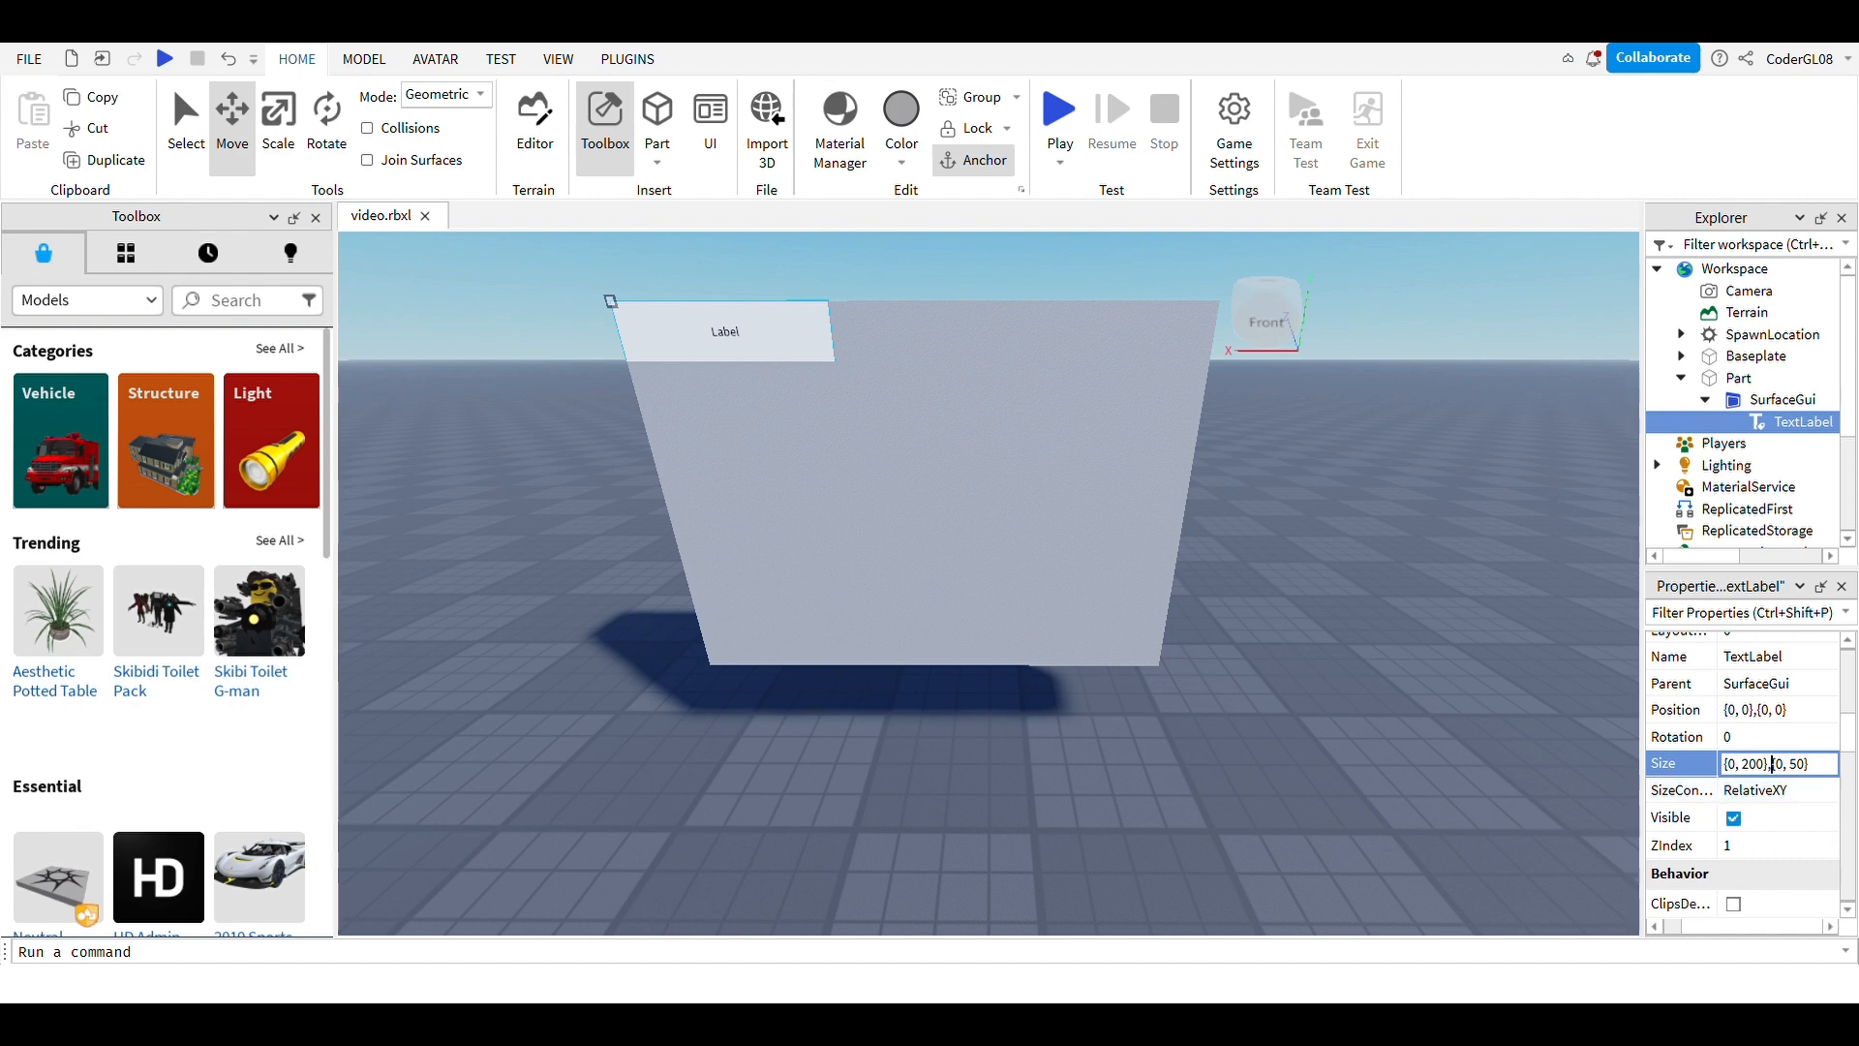
{"action": "key", "text": "BackSpace"}
{"action": "type", "text": "5"}
{"action": "left_click", "coordinate": [1452, 698]}
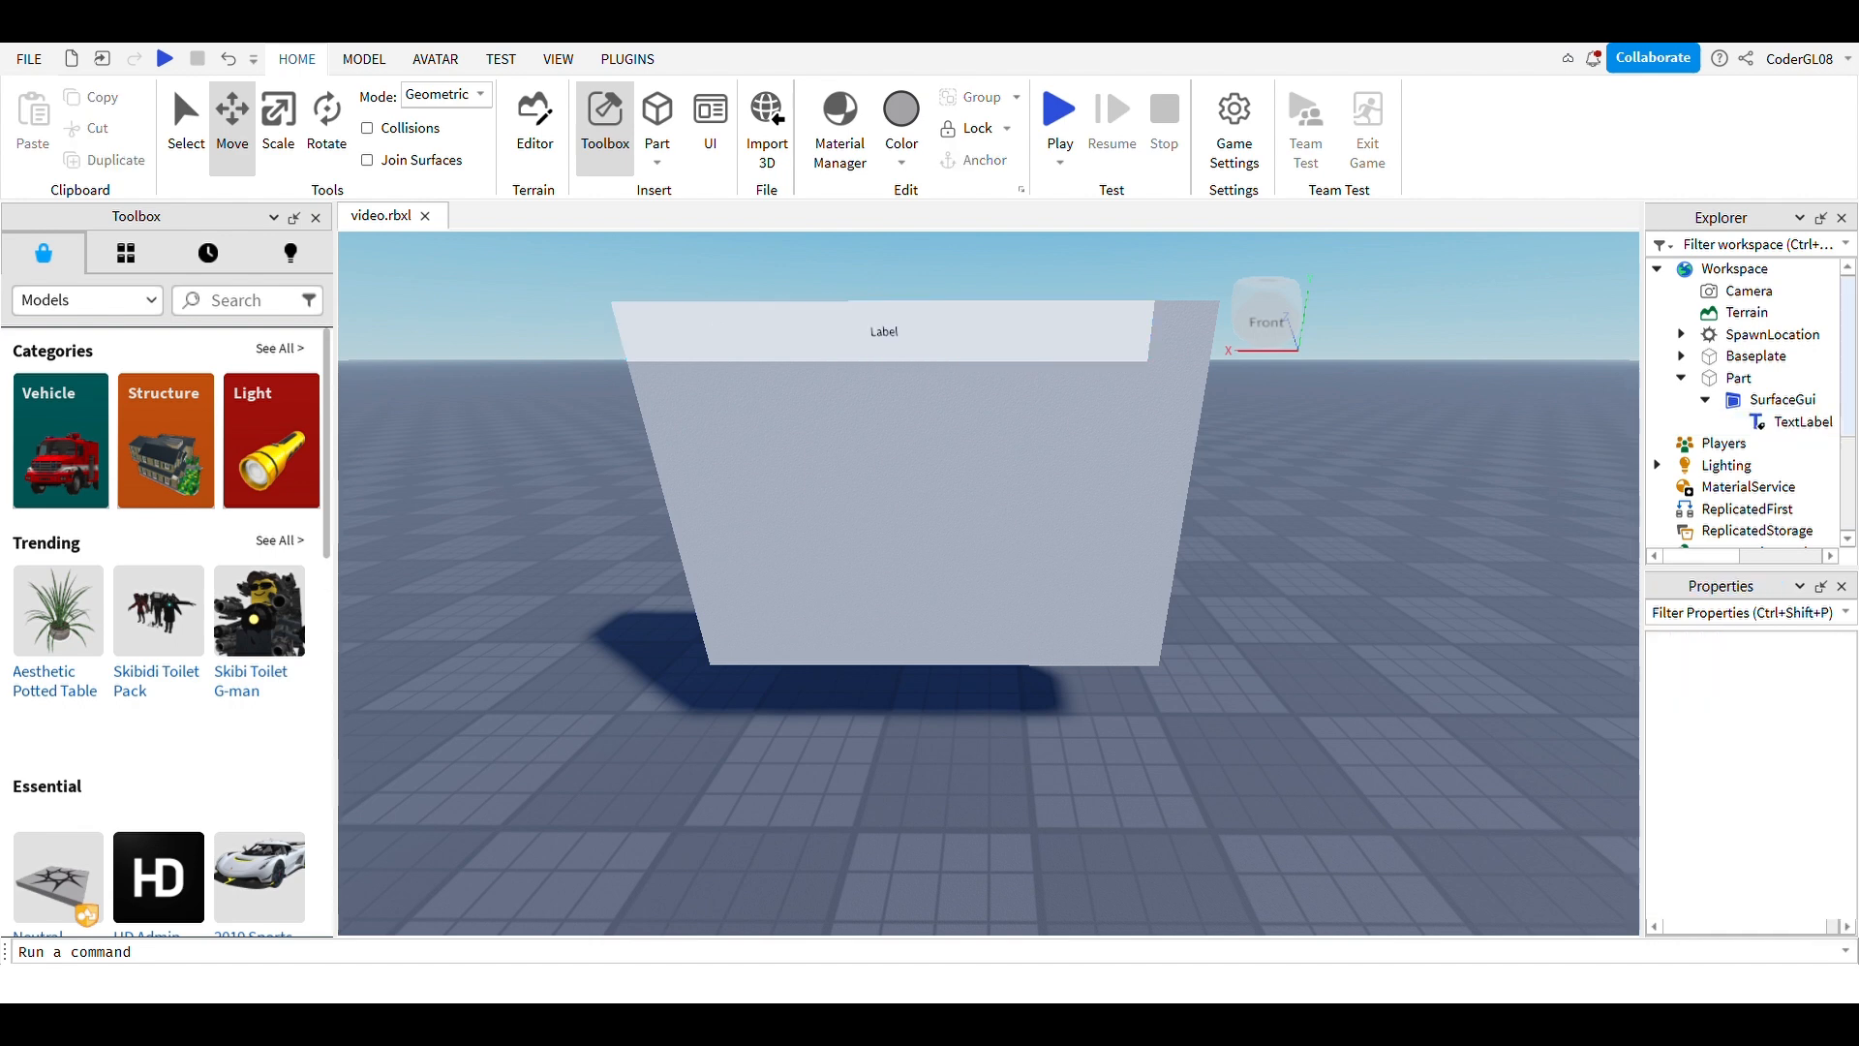
Step: Change the TextLabel's width to 700 pixels
{"action": "left_click", "coordinate": [1803, 422]}
{"action": "scroll", "coordinate": [1790, 860], "scroll_direction": "down", "scroll_amount": 3}
{"action": "left_click", "coordinate": [1789, 688]}
{"action": "double_click", "coordinate": [1779, 688]}
{"action": "type", "text": "50"}
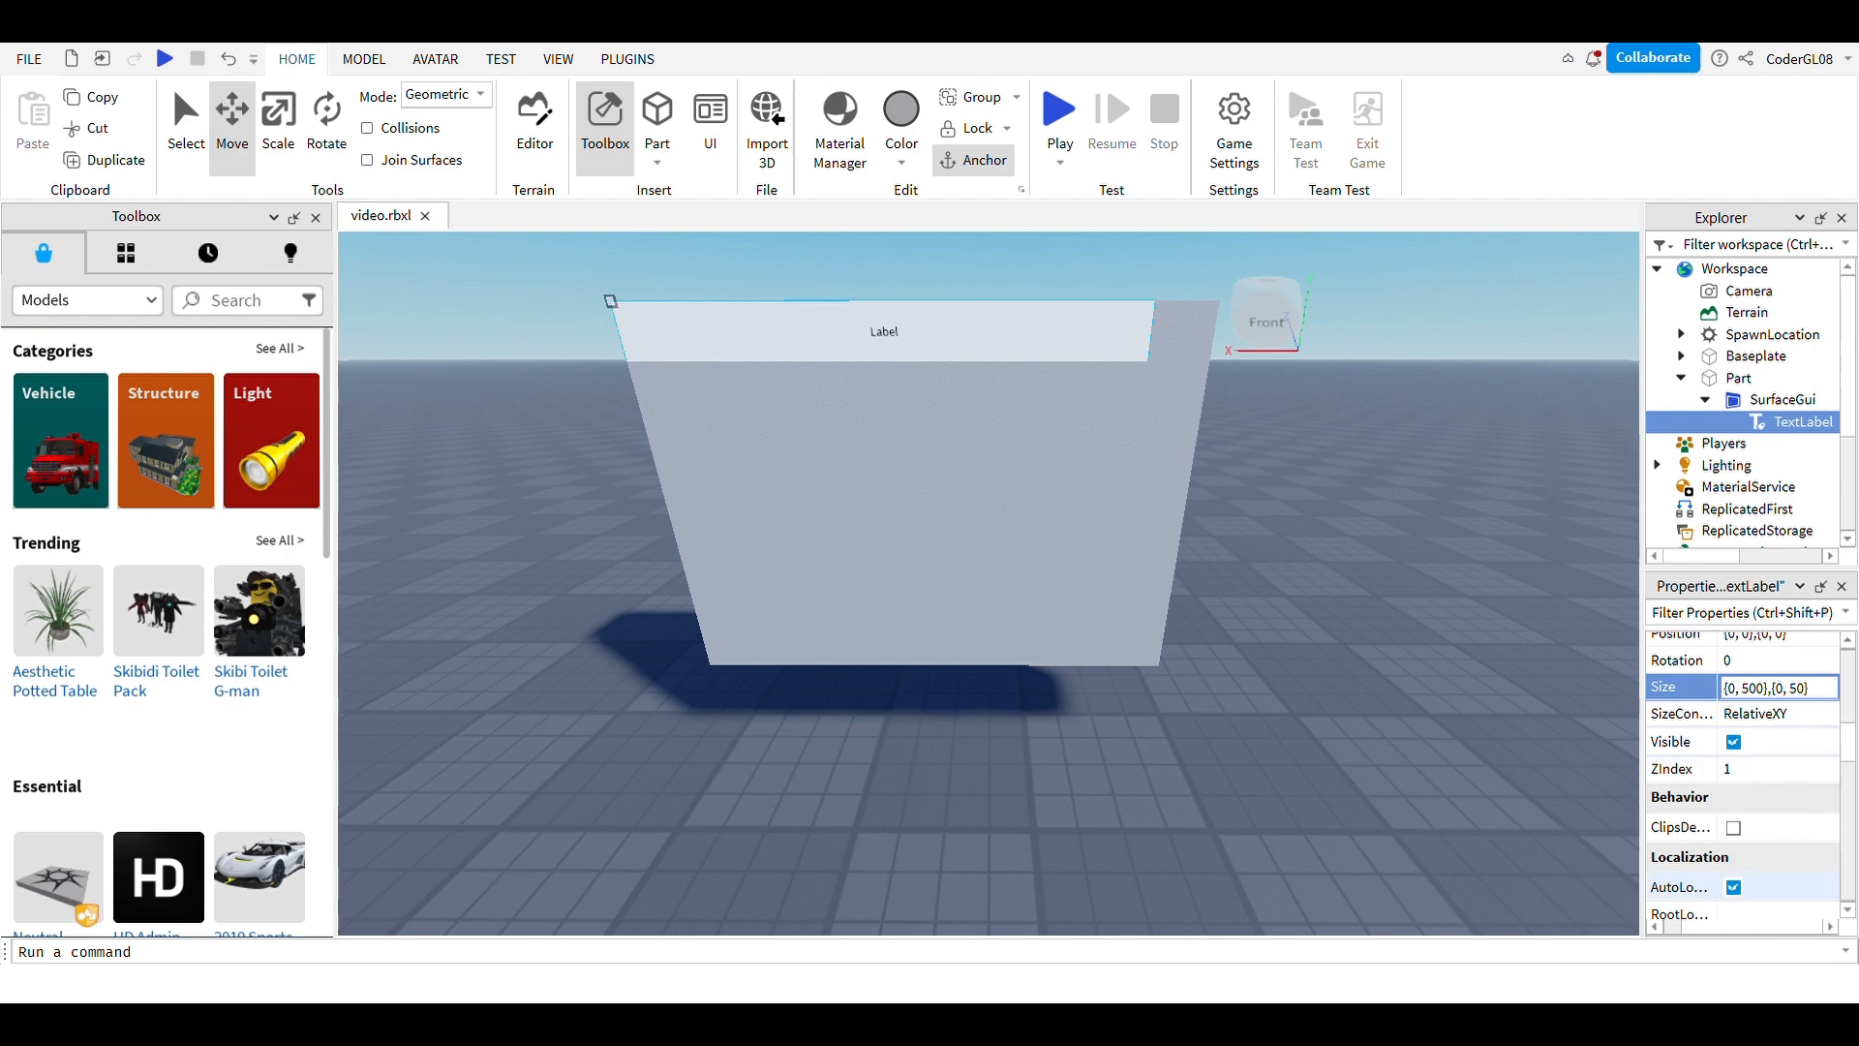
{"action": "key", "text": "BackSpace"}
{"action": "type", "text": "7"}
{"action": "left_click", "coordinate": [1434, 773]}
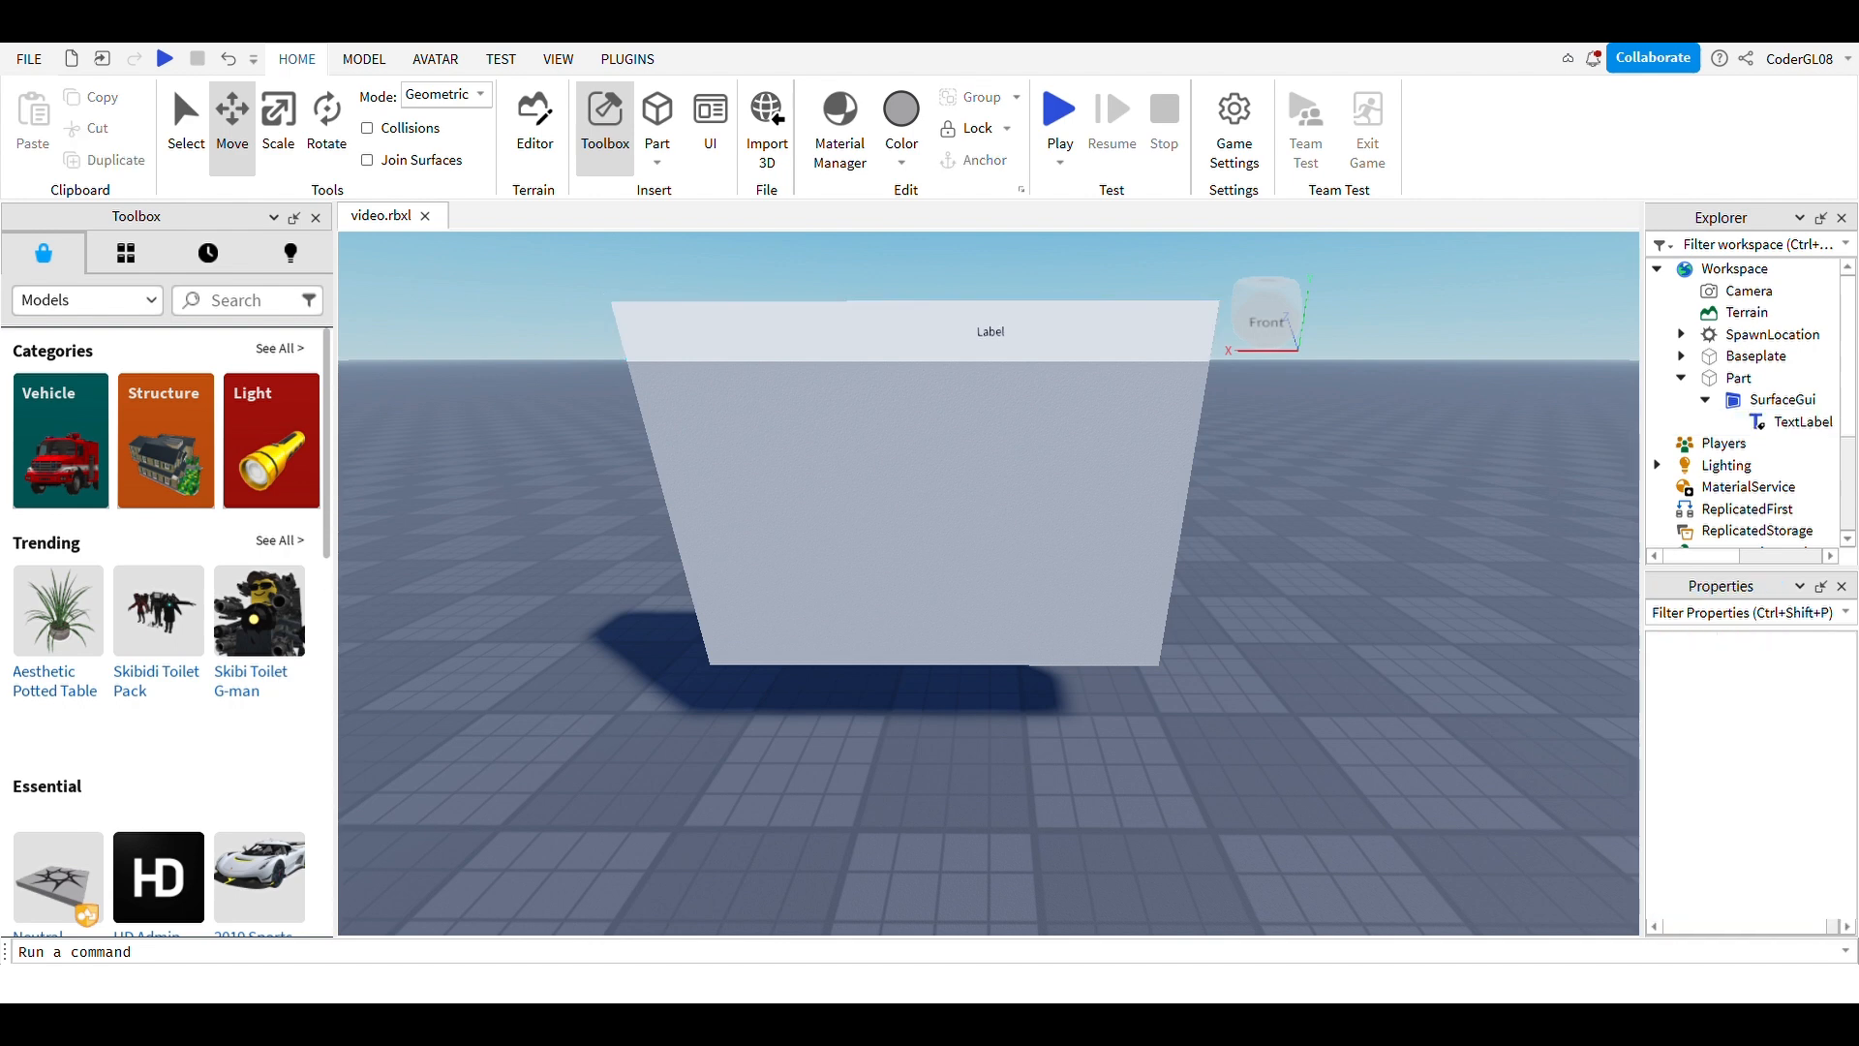
Step: Settle the TextLabel's Size at {0,670},{0,50}
{"action": "left_click", "coordinate": [1803, 421]}
{"action": "scroll", "coordinate": [1743, 774], "scroll_direction": "down", "scroll_amount": 5}
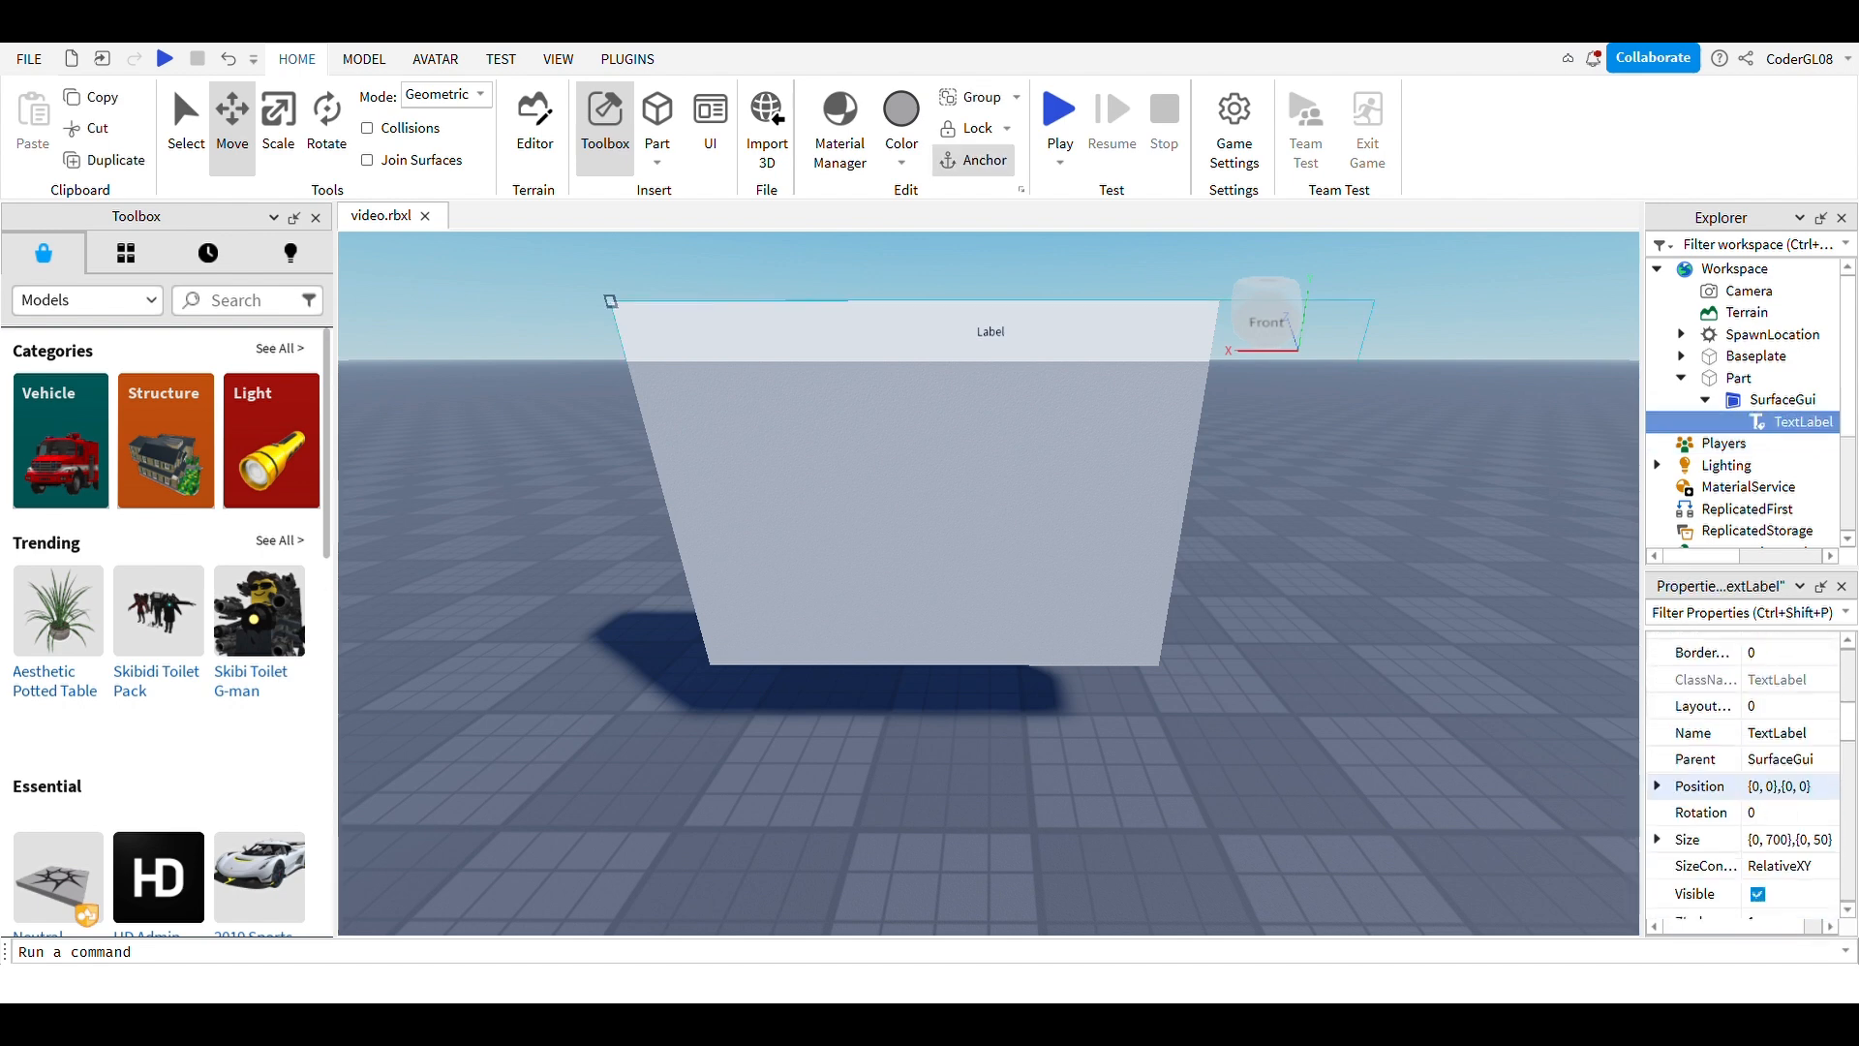
{"action": "left_click", "coordinate": [1791, 842]}
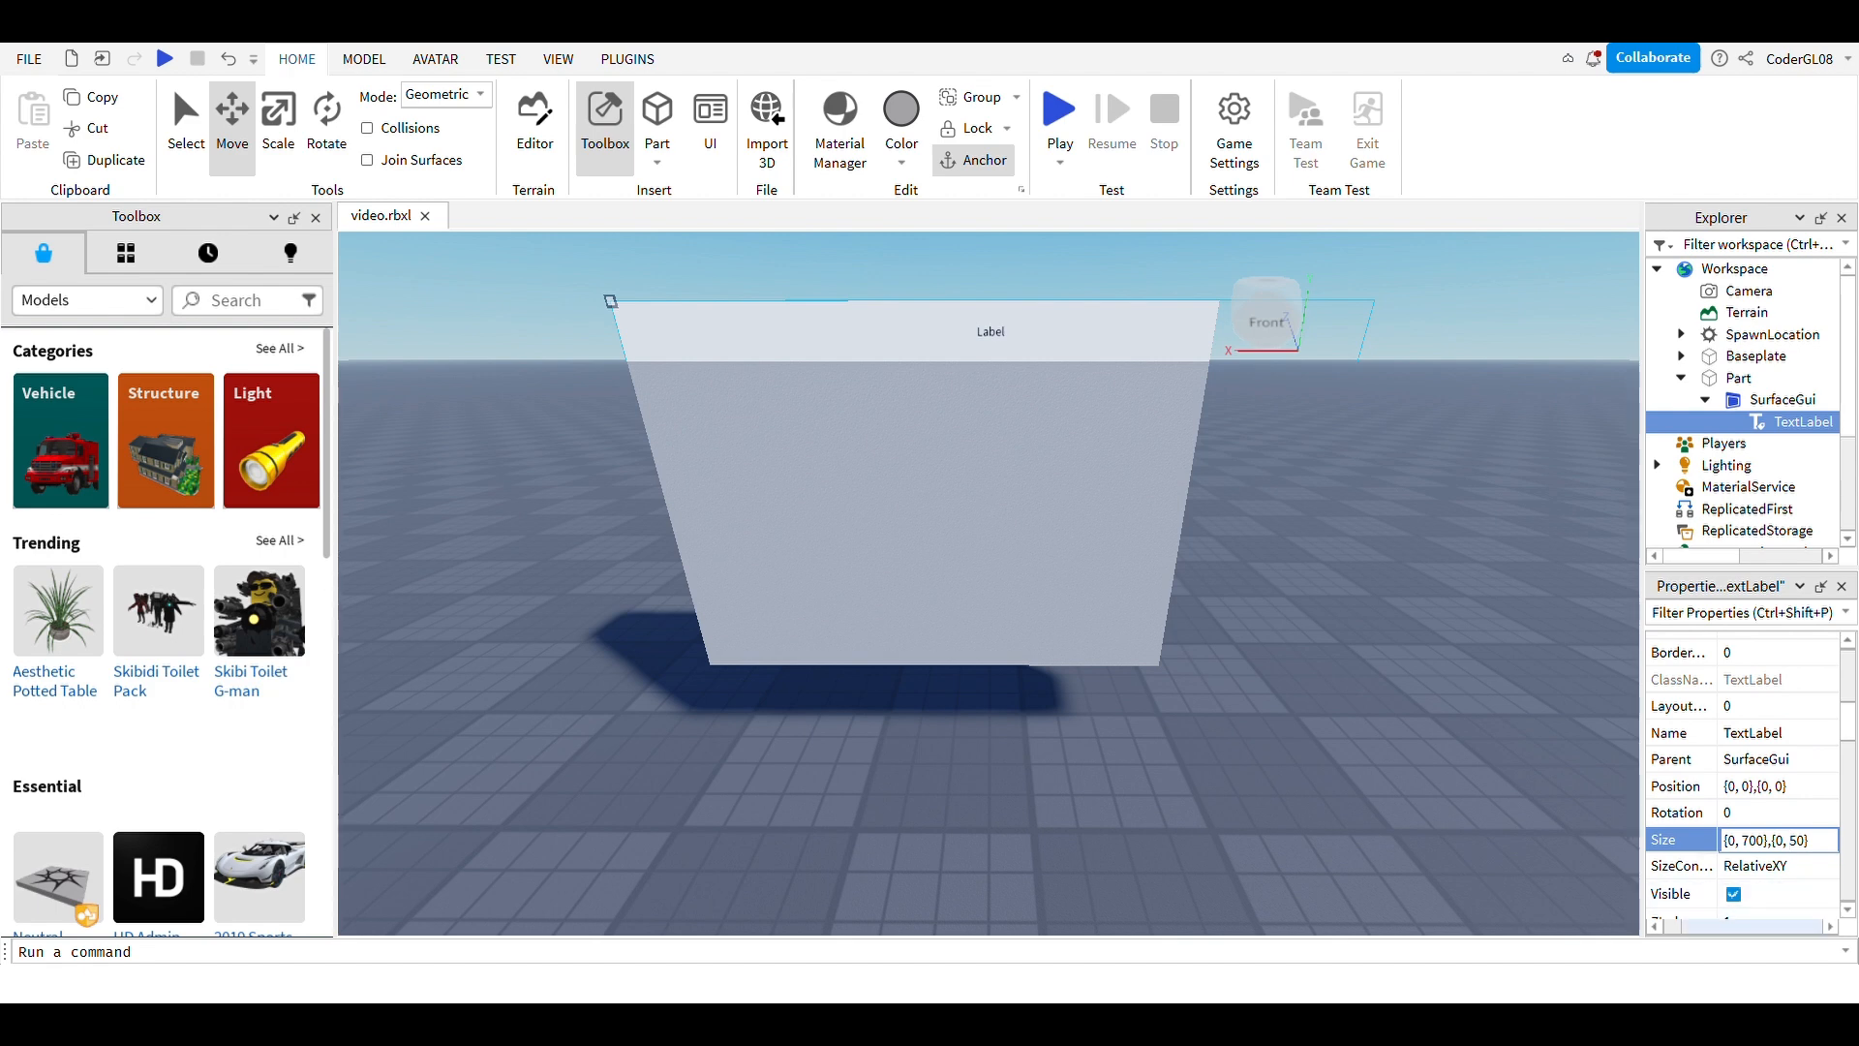
{"action": "right_click_drag", "start_coordinate": [989, 505], "coordinate": [1057, 520]}
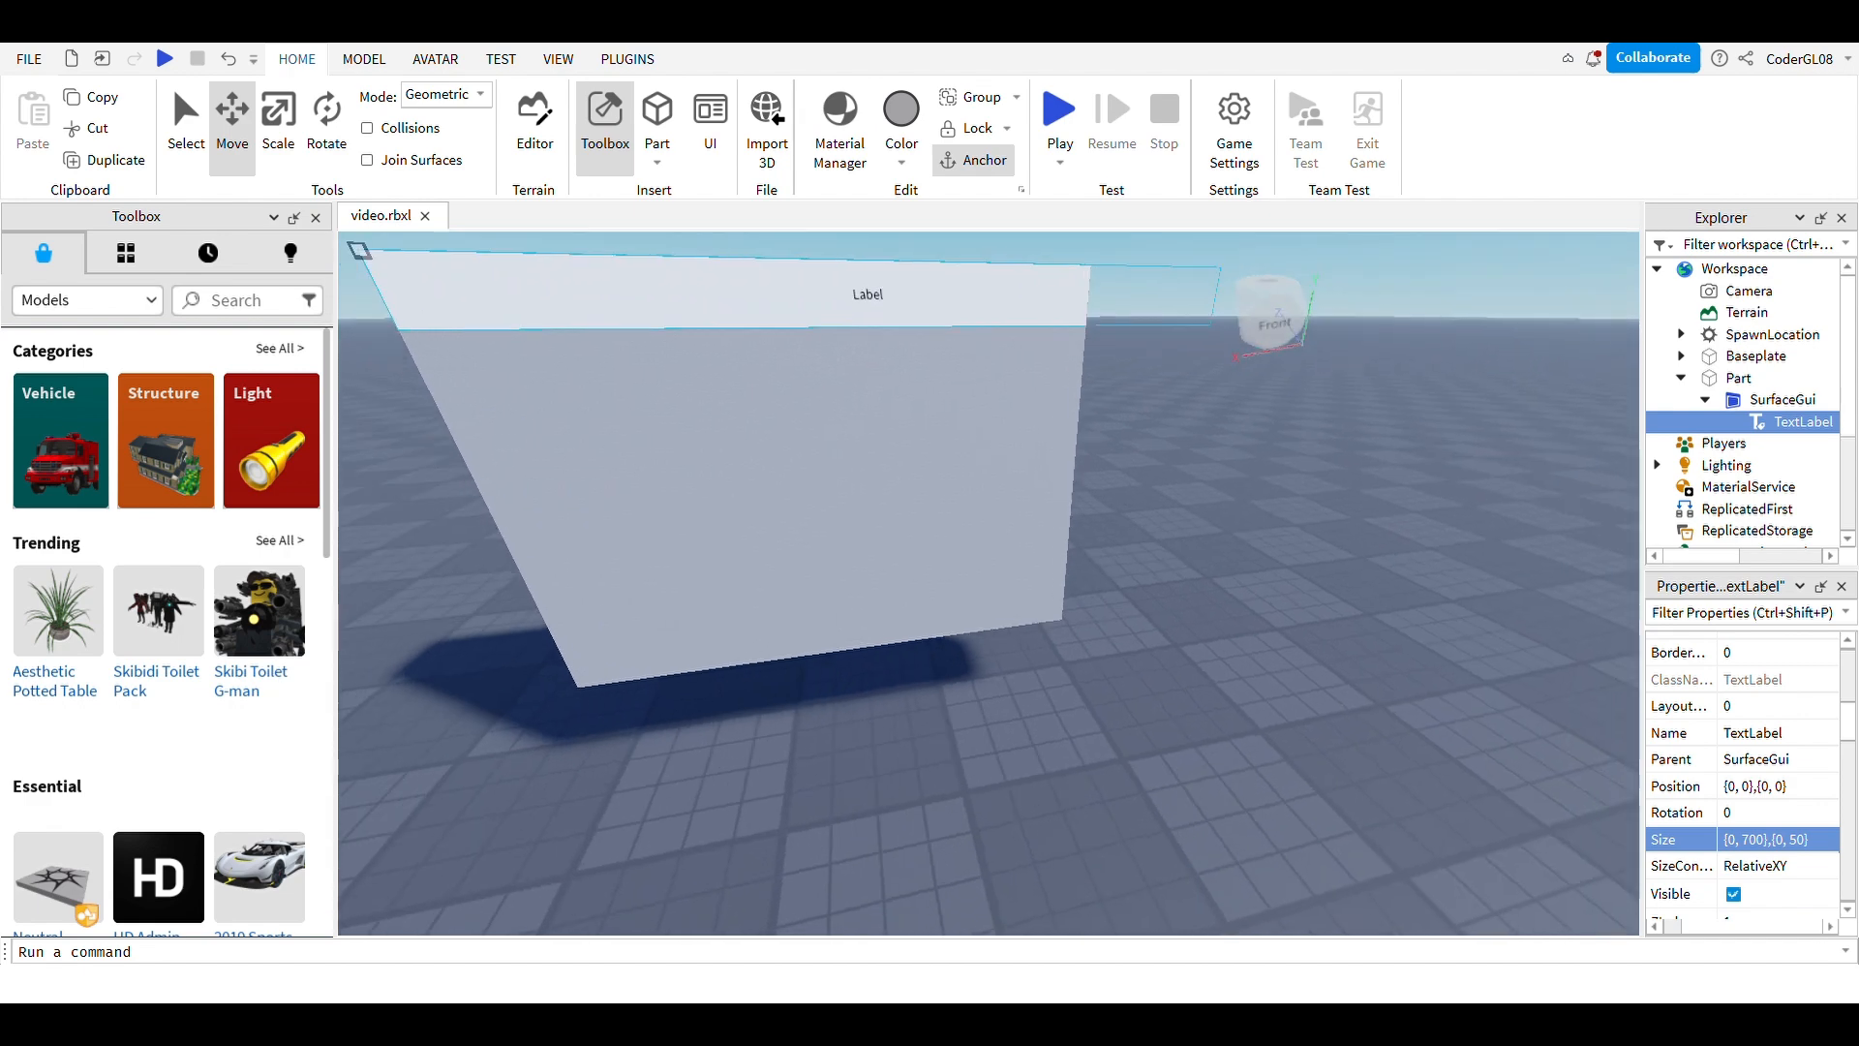
{"action": "left_click", "coordinate": [1780, 839]}
{"action": "left_click", "coordinate": [1749, 840]}
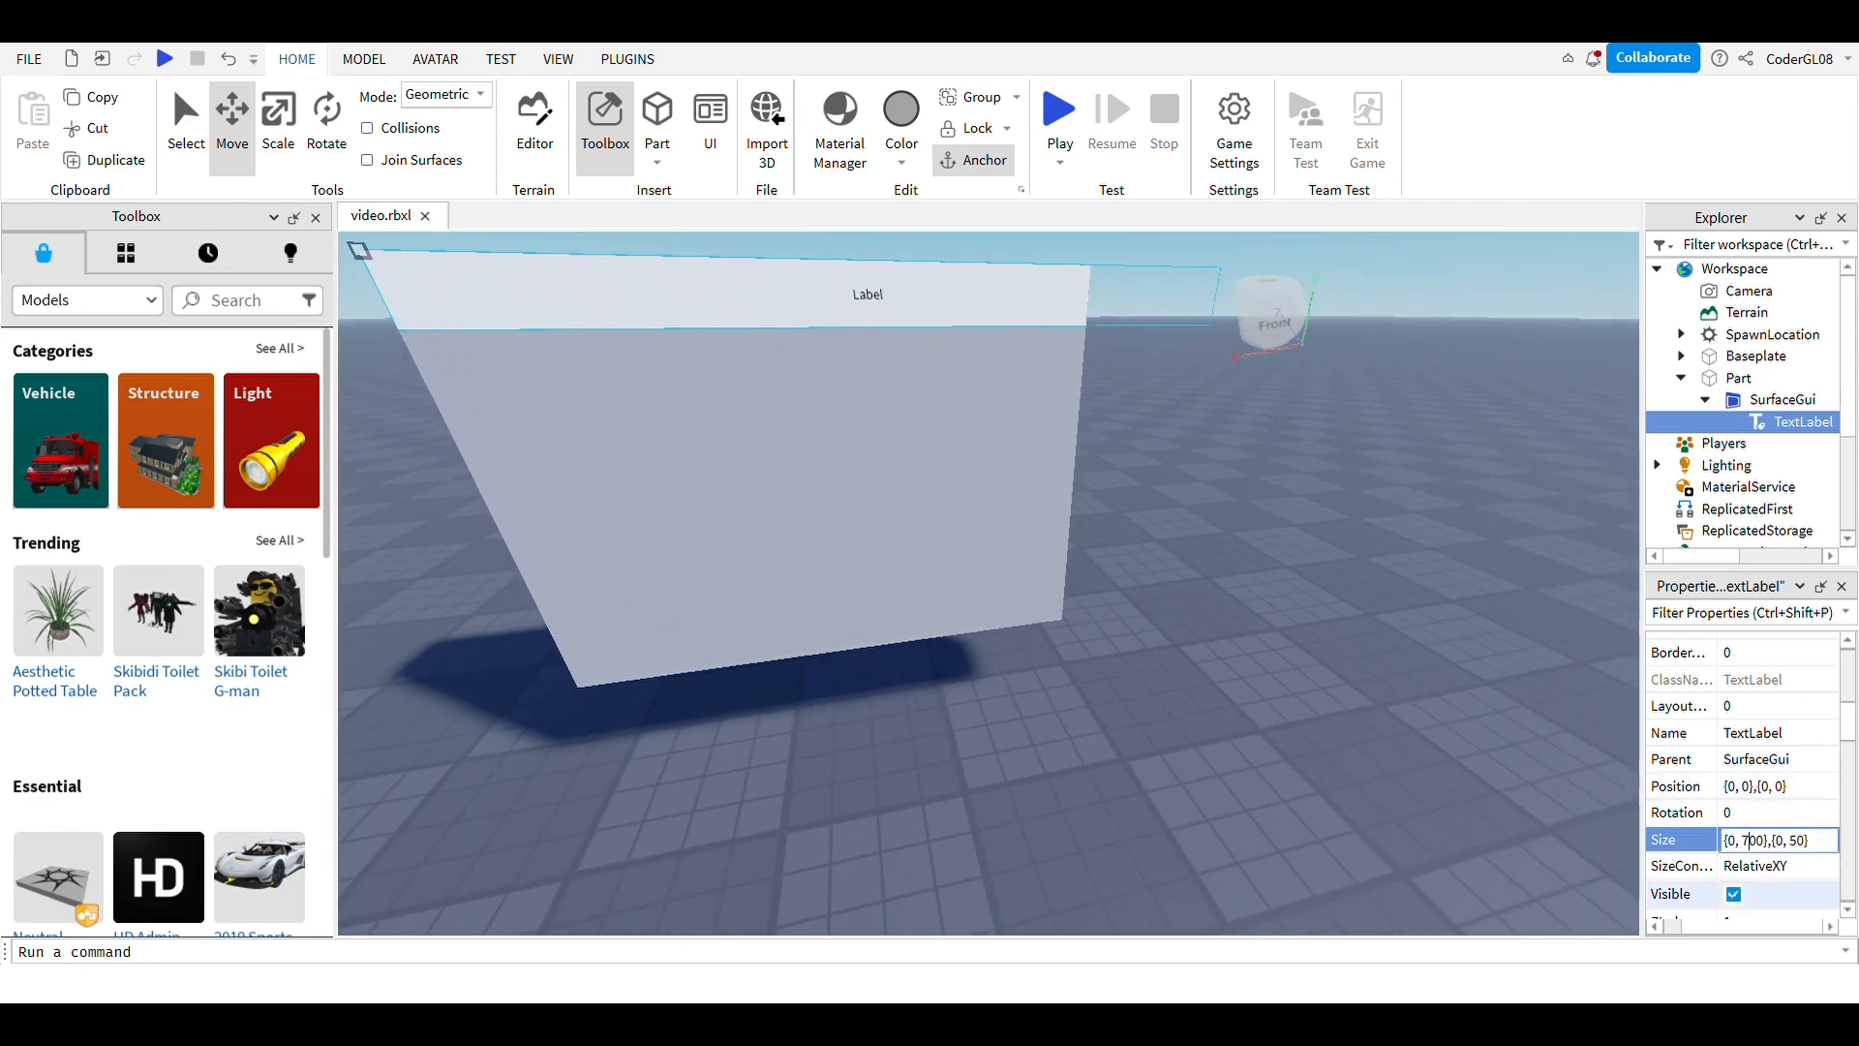
{"action": "key", "text": "BackSpace"}
{"action": "type", "text": "6"}
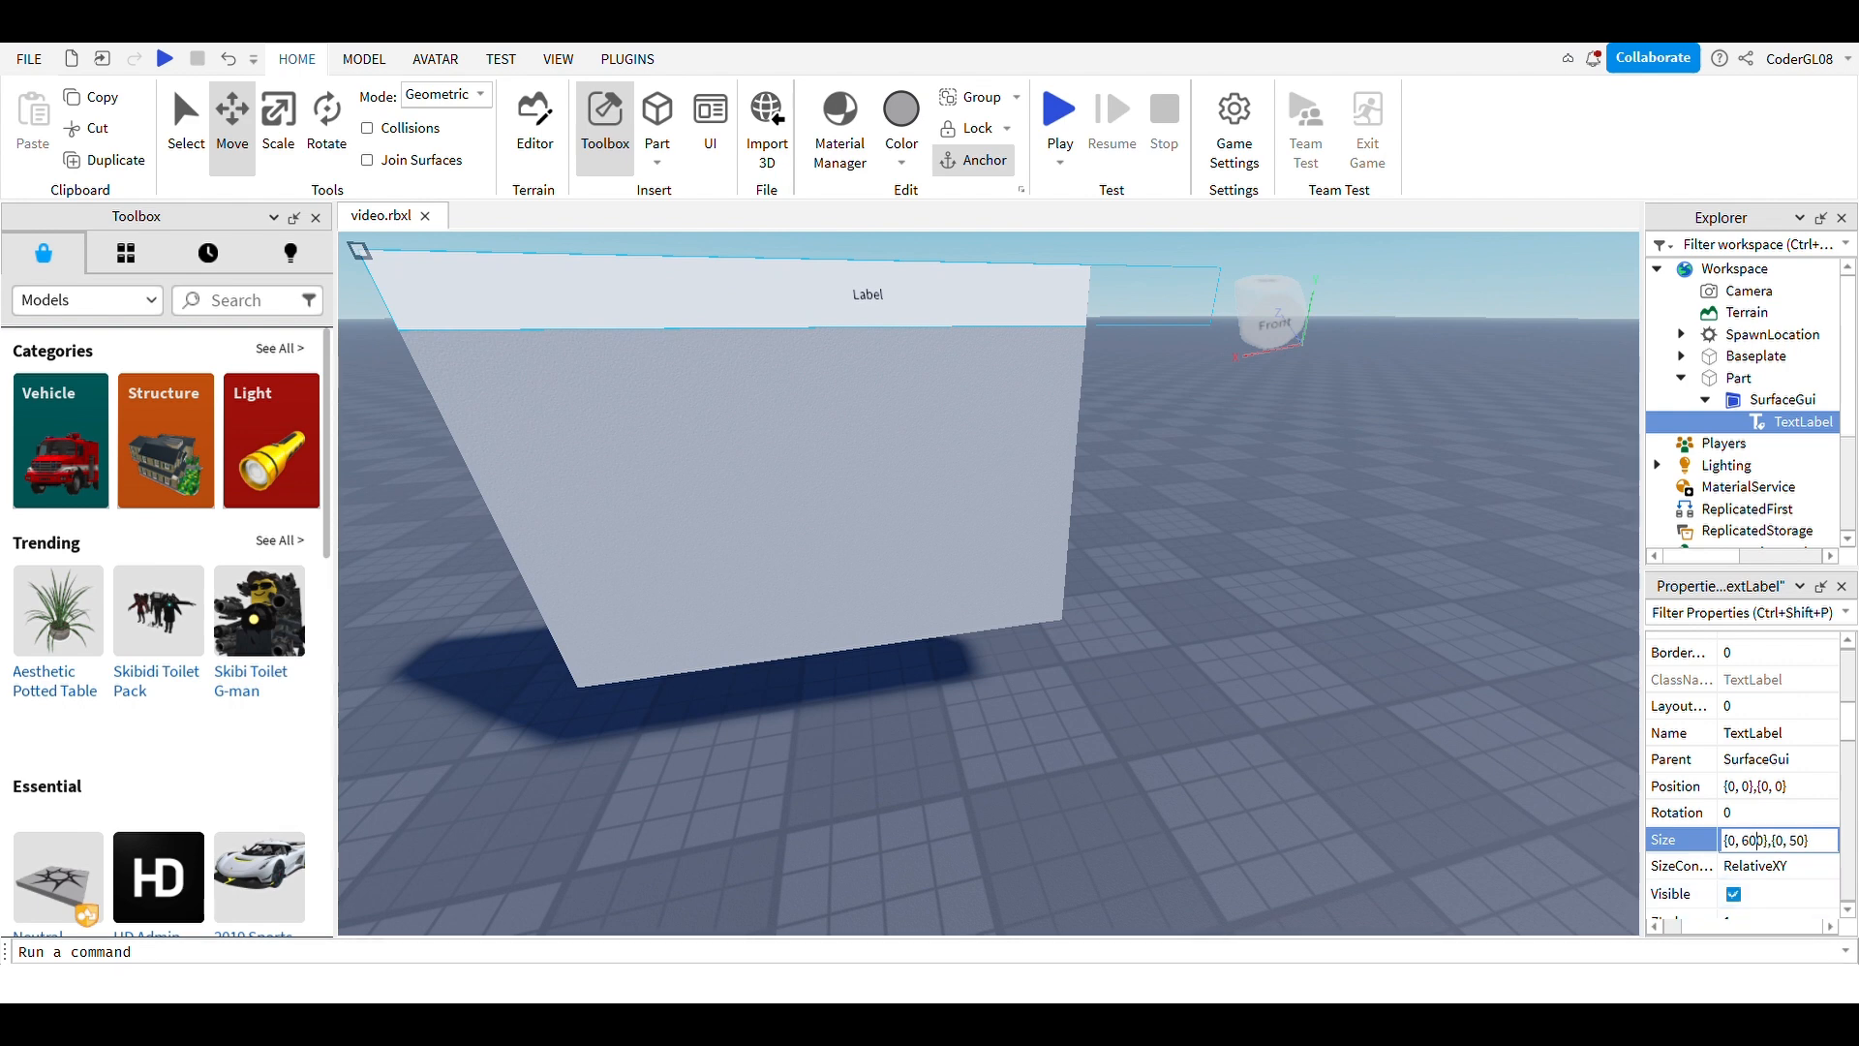
{"action": "key", "text": "BackSpace"}
{"action": "type", "text": "7"}
{"action": "left_click", "coordinate": [1355, 658]}
Step: Return to the sign's front and reselect the TextLabel's 670 width value
{"action": "right_click_drag", "start_coordinate": [1356, 657], "coordinate": [1307, 628]}
{"action": "left_click", "coordinate": [902, 504]}
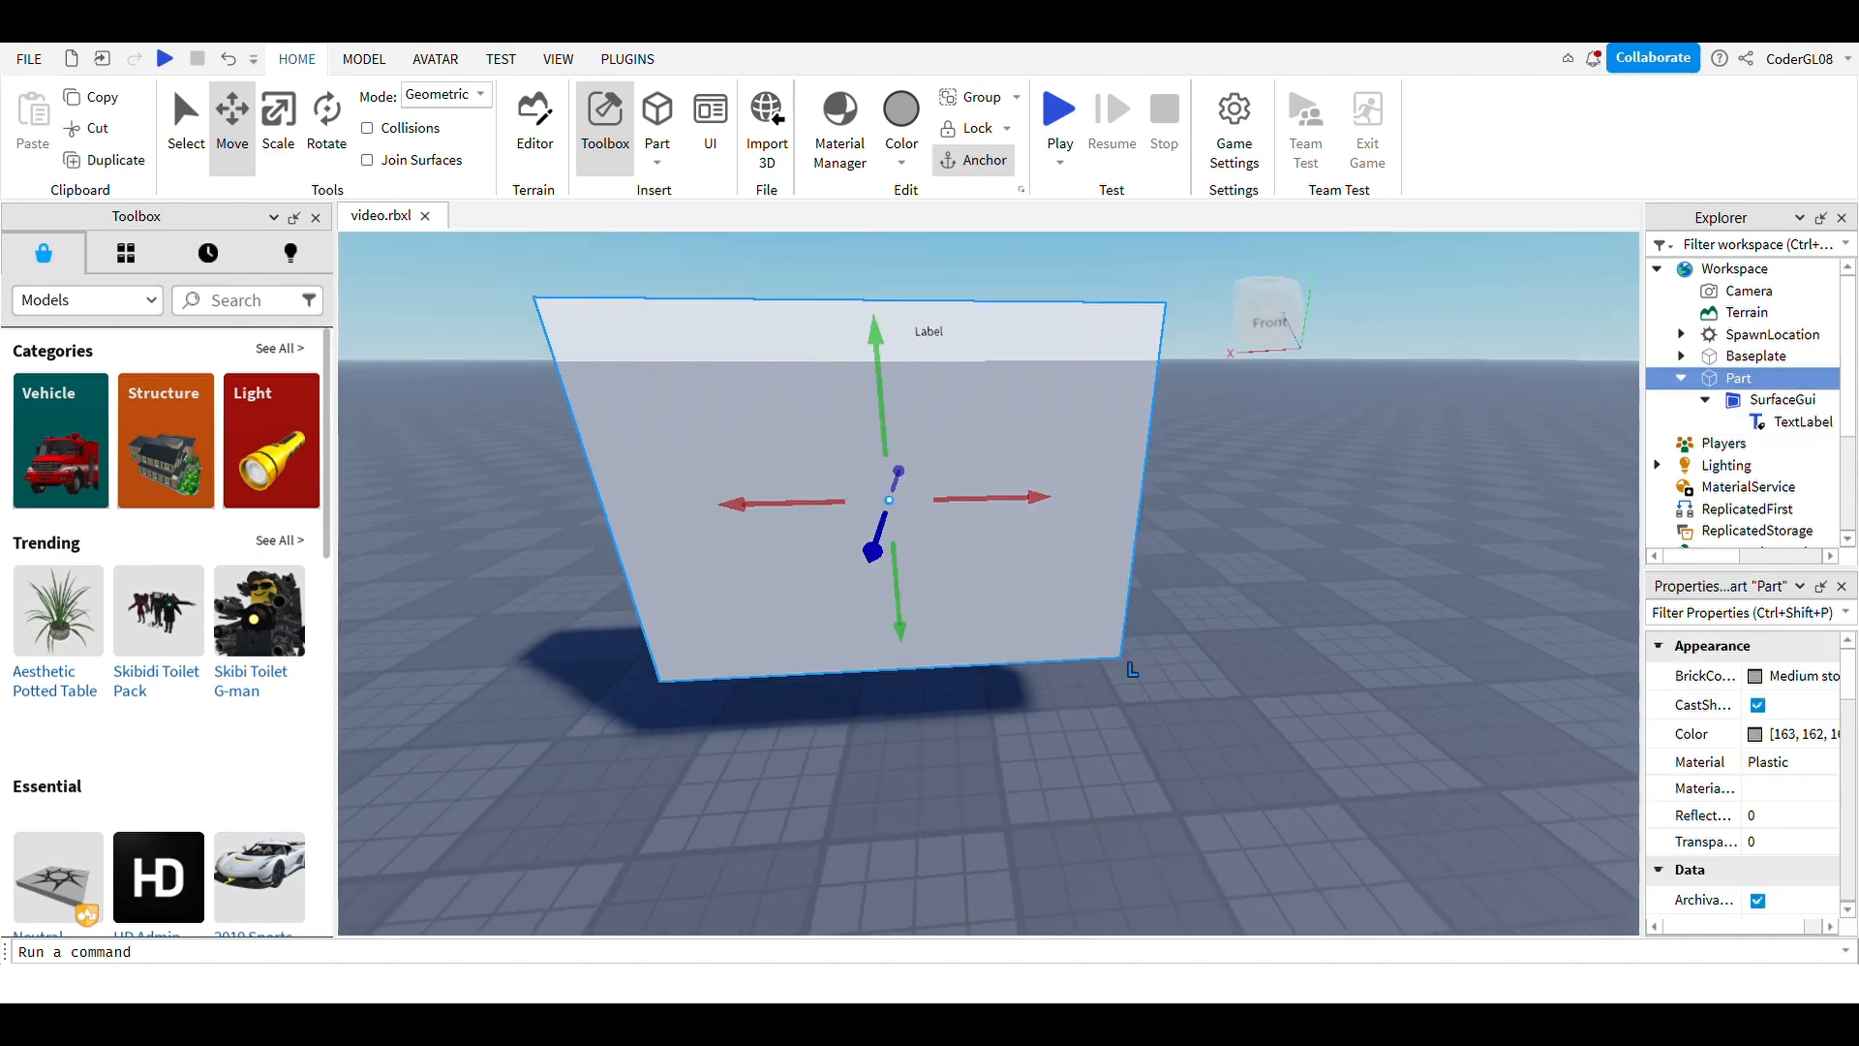
{"action": "left_click", "coordinate": [1801, 424]}
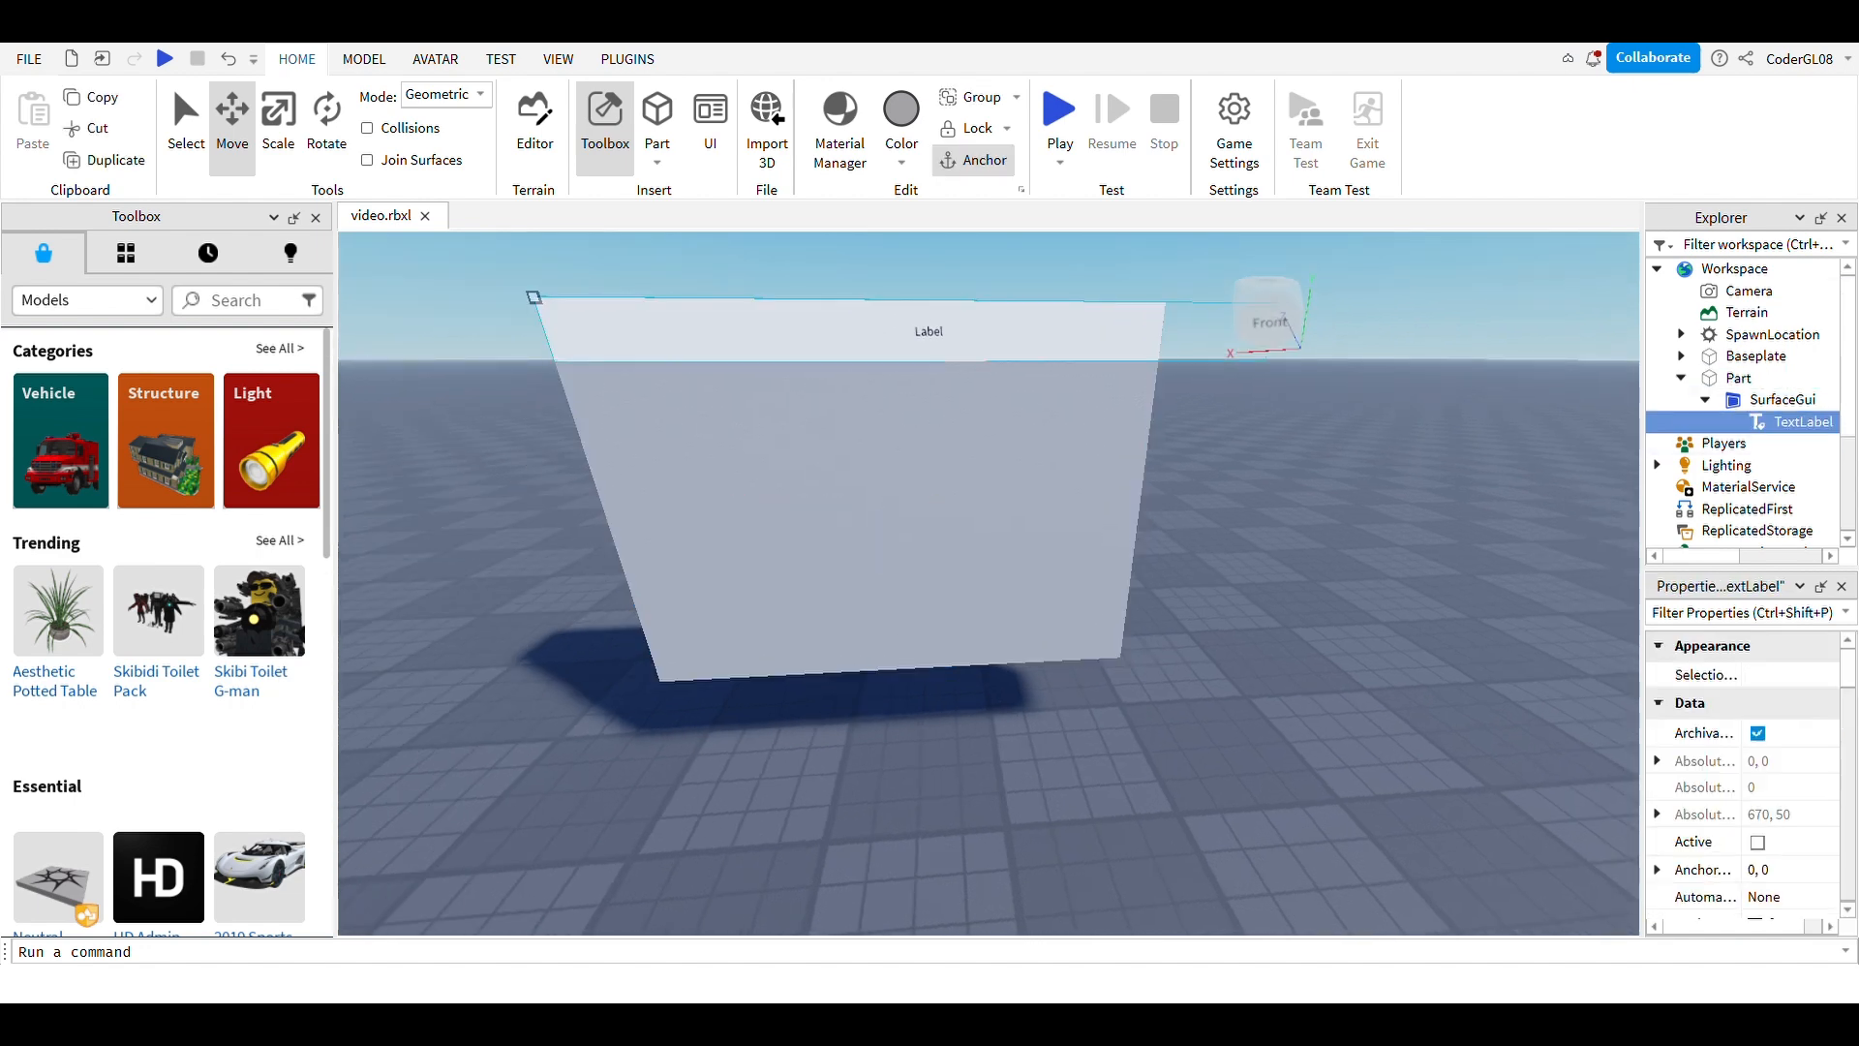
{"action": "scroll", "coordinate": [1744, 775], "scroll_direction": "down", "scroll_amount": 6}
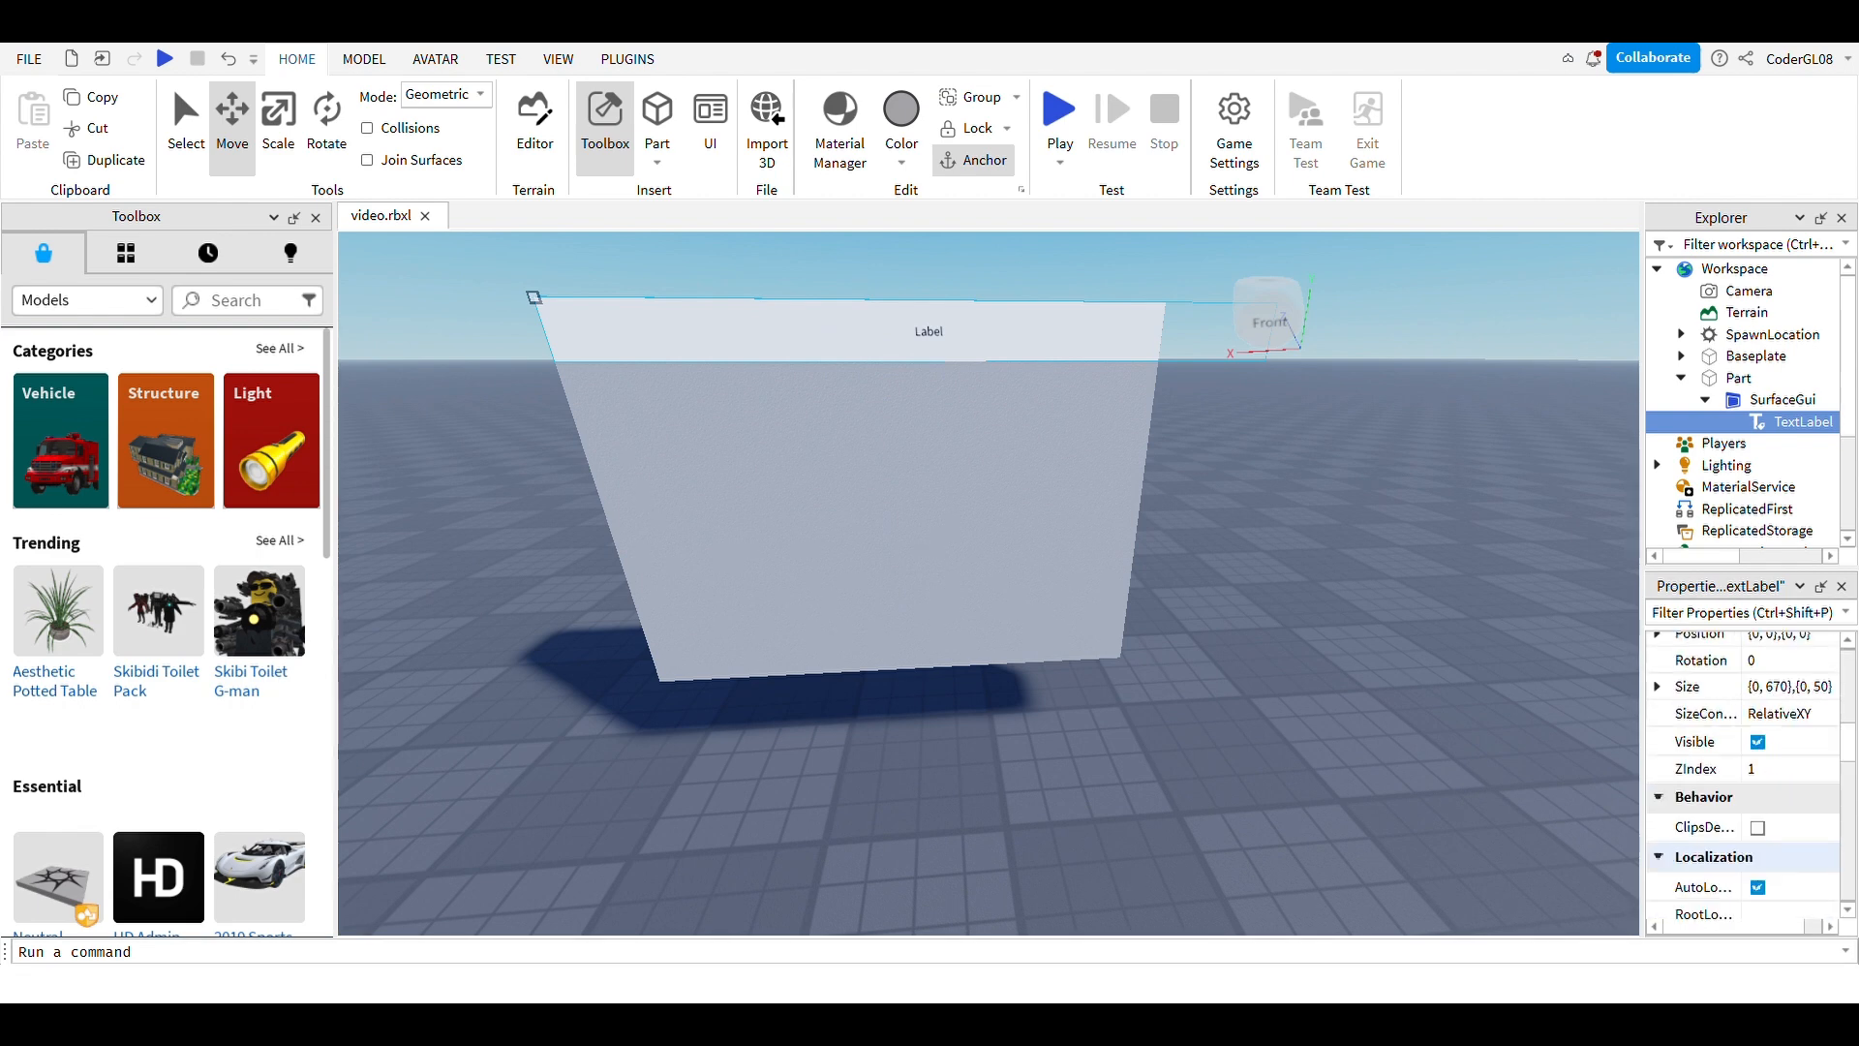
{"action": "double_click", "coordinate": [1777, 687]}
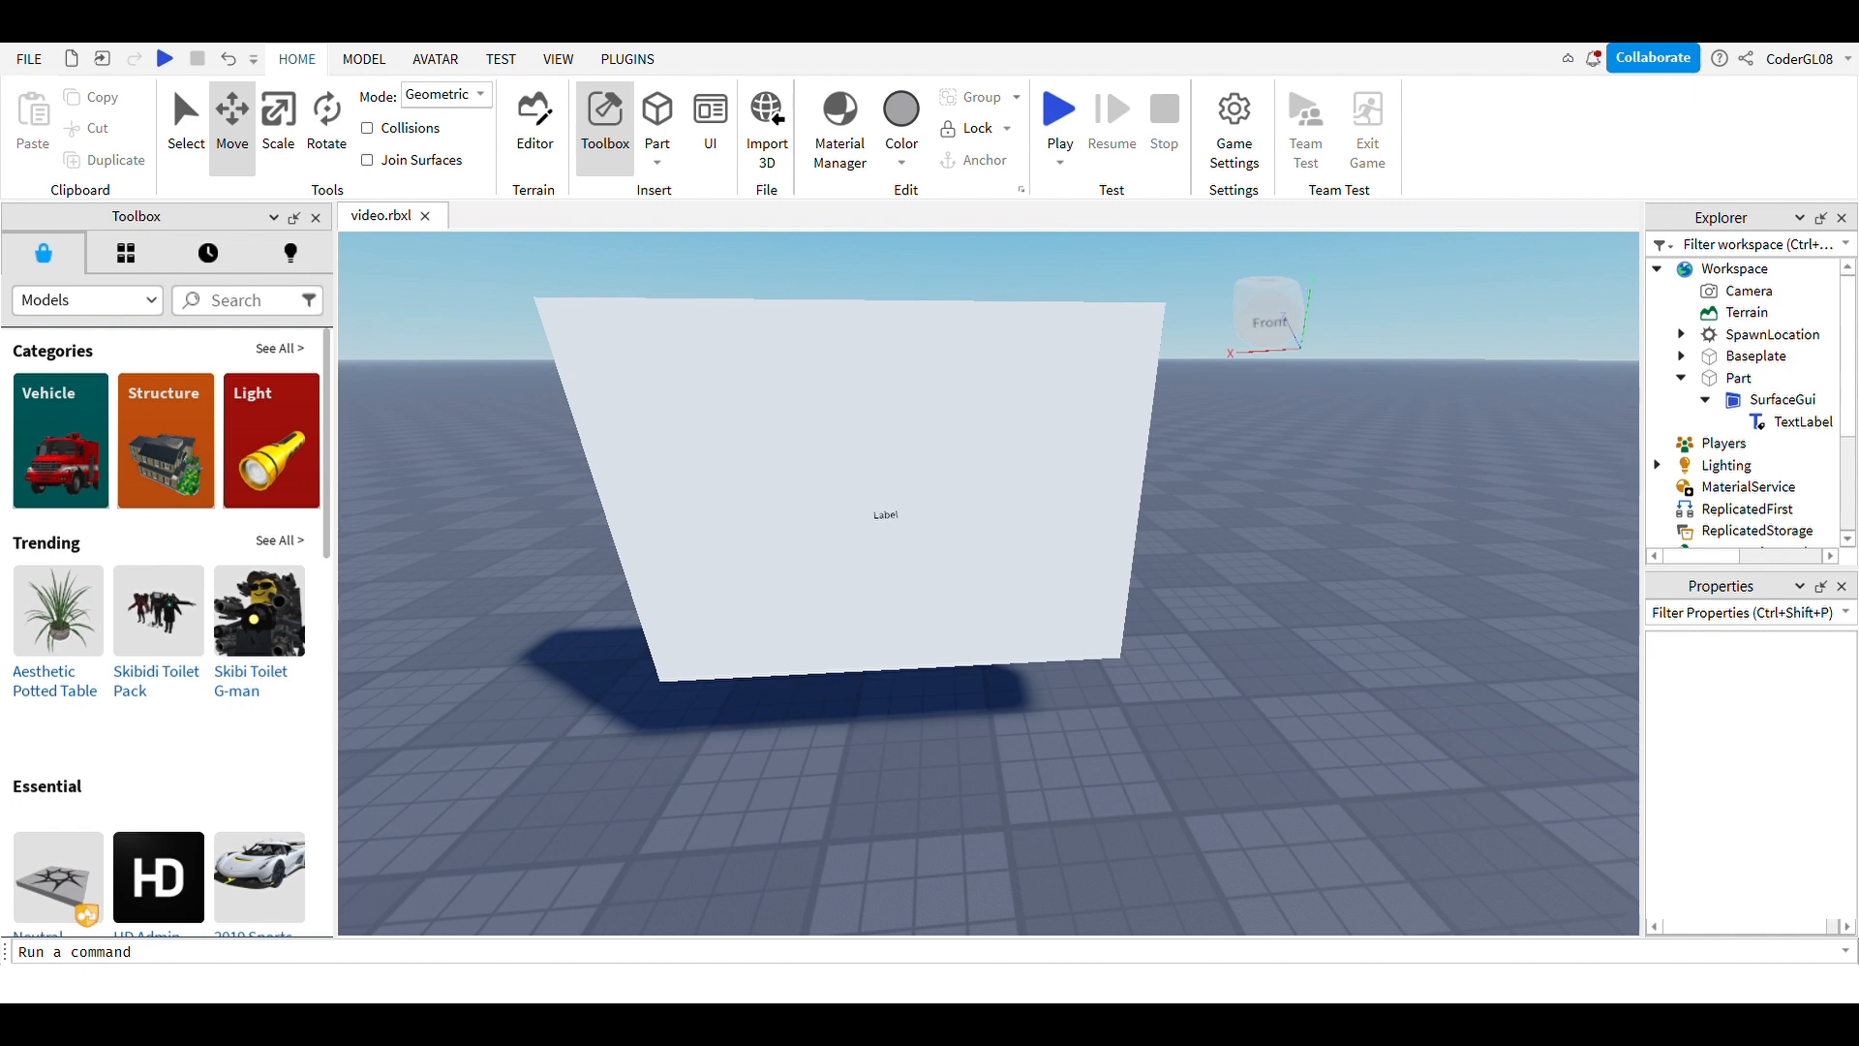
Step: Select the TextLabel and open its Size value for editing
{"action": "left_click", "coordinate": [1802, 424]}
{"action": "scroll", "coordinate": [1743, 836], "scroll_direction": "down", "scroll_amount": 3}
{"action": "scroll", "coordinate": [1743, 774], "scroll_direction": "down", "scroll_amount": 10}
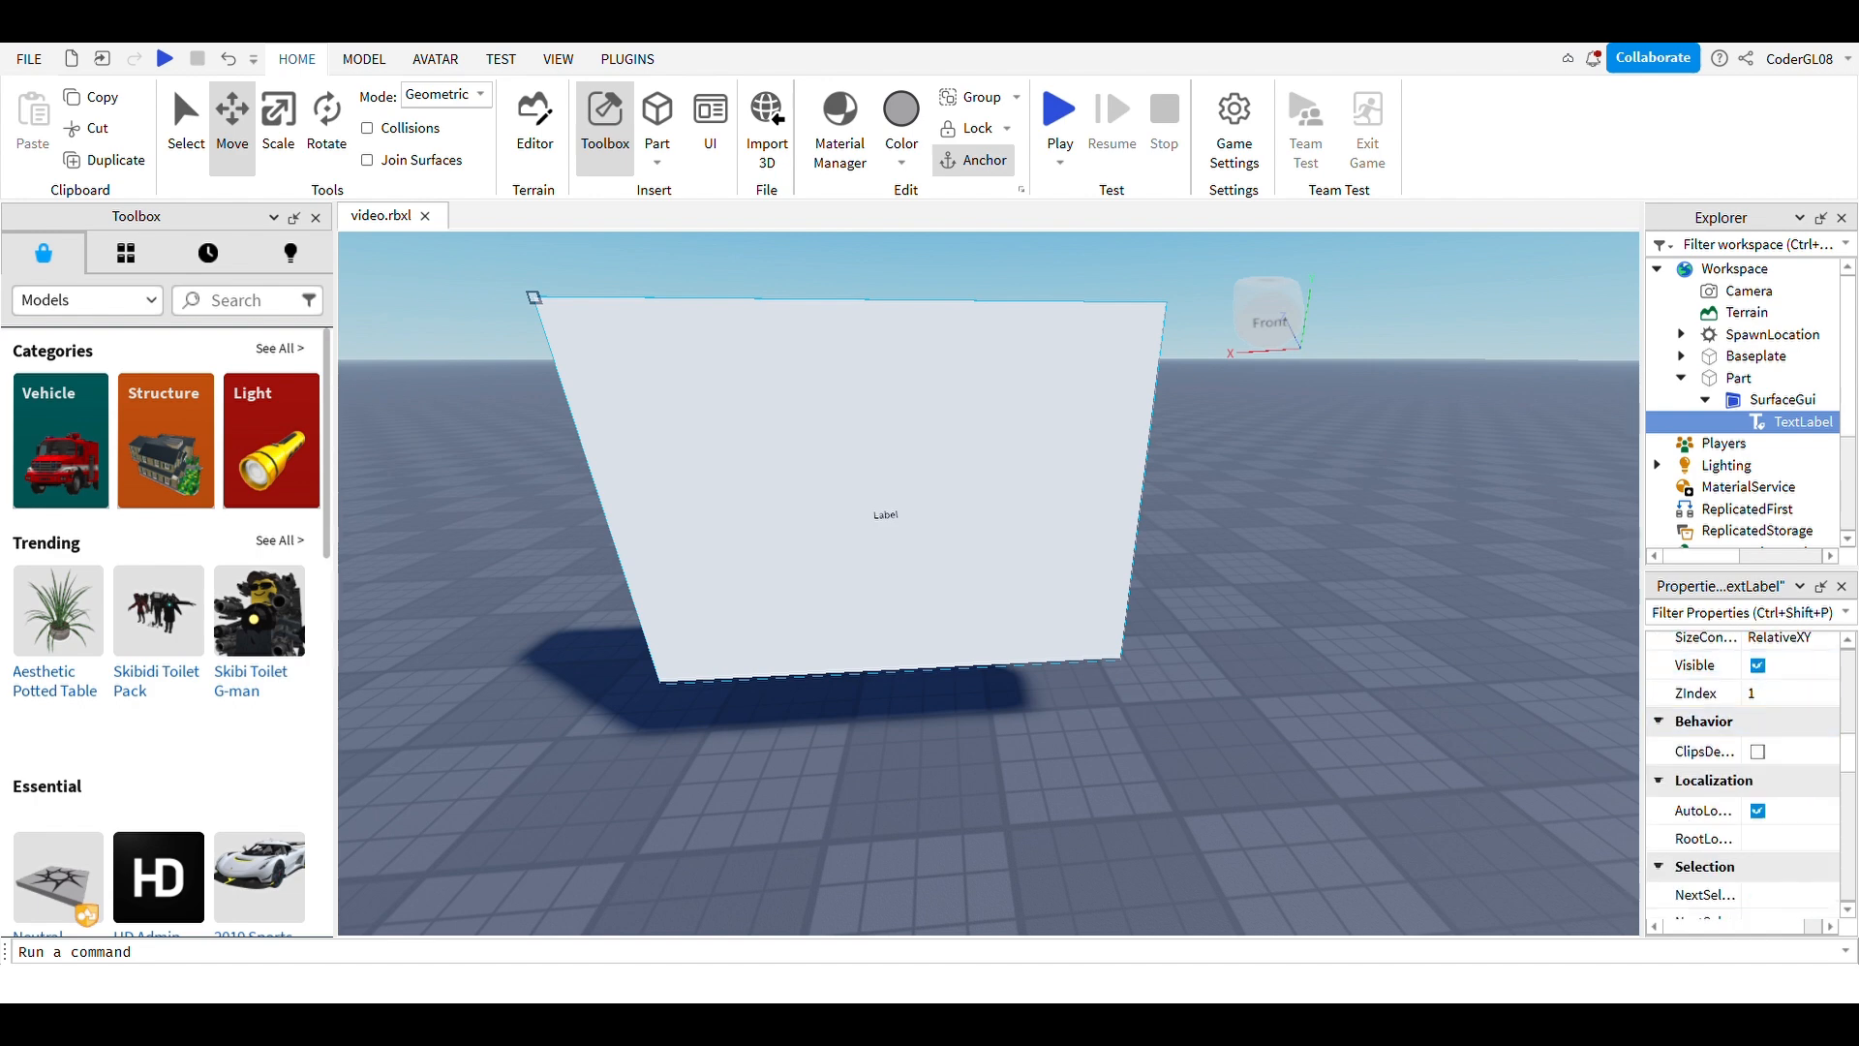
{"action": "scroll", "coordinate": [1743, 774], "scroll_direction": "up", "scroll_amount": 1}
{"action": "left_click", "coordinate": [1790, 688]}
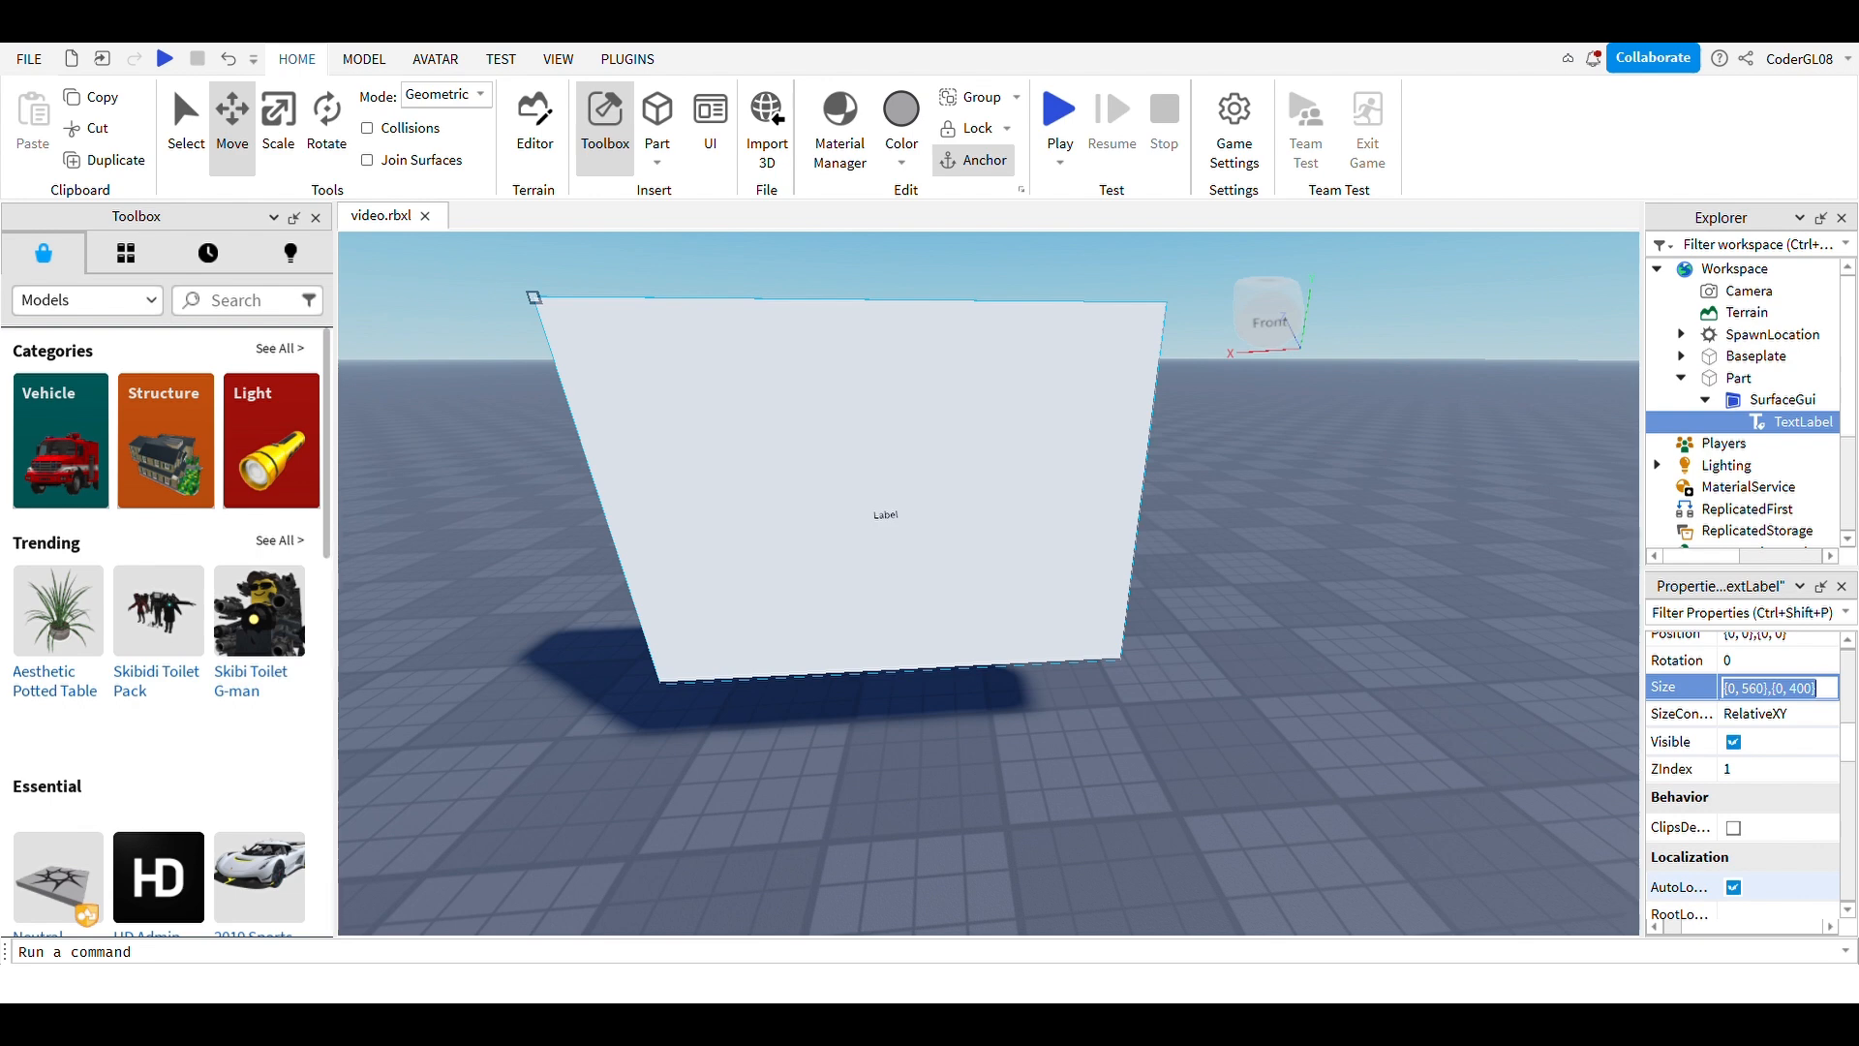
Step: Find the TextLabel's Text property and open it for editing
{"action": "scroll", "coordinate": [1743, 775], "scroll_direction": "up", "scroll_amount": 10}
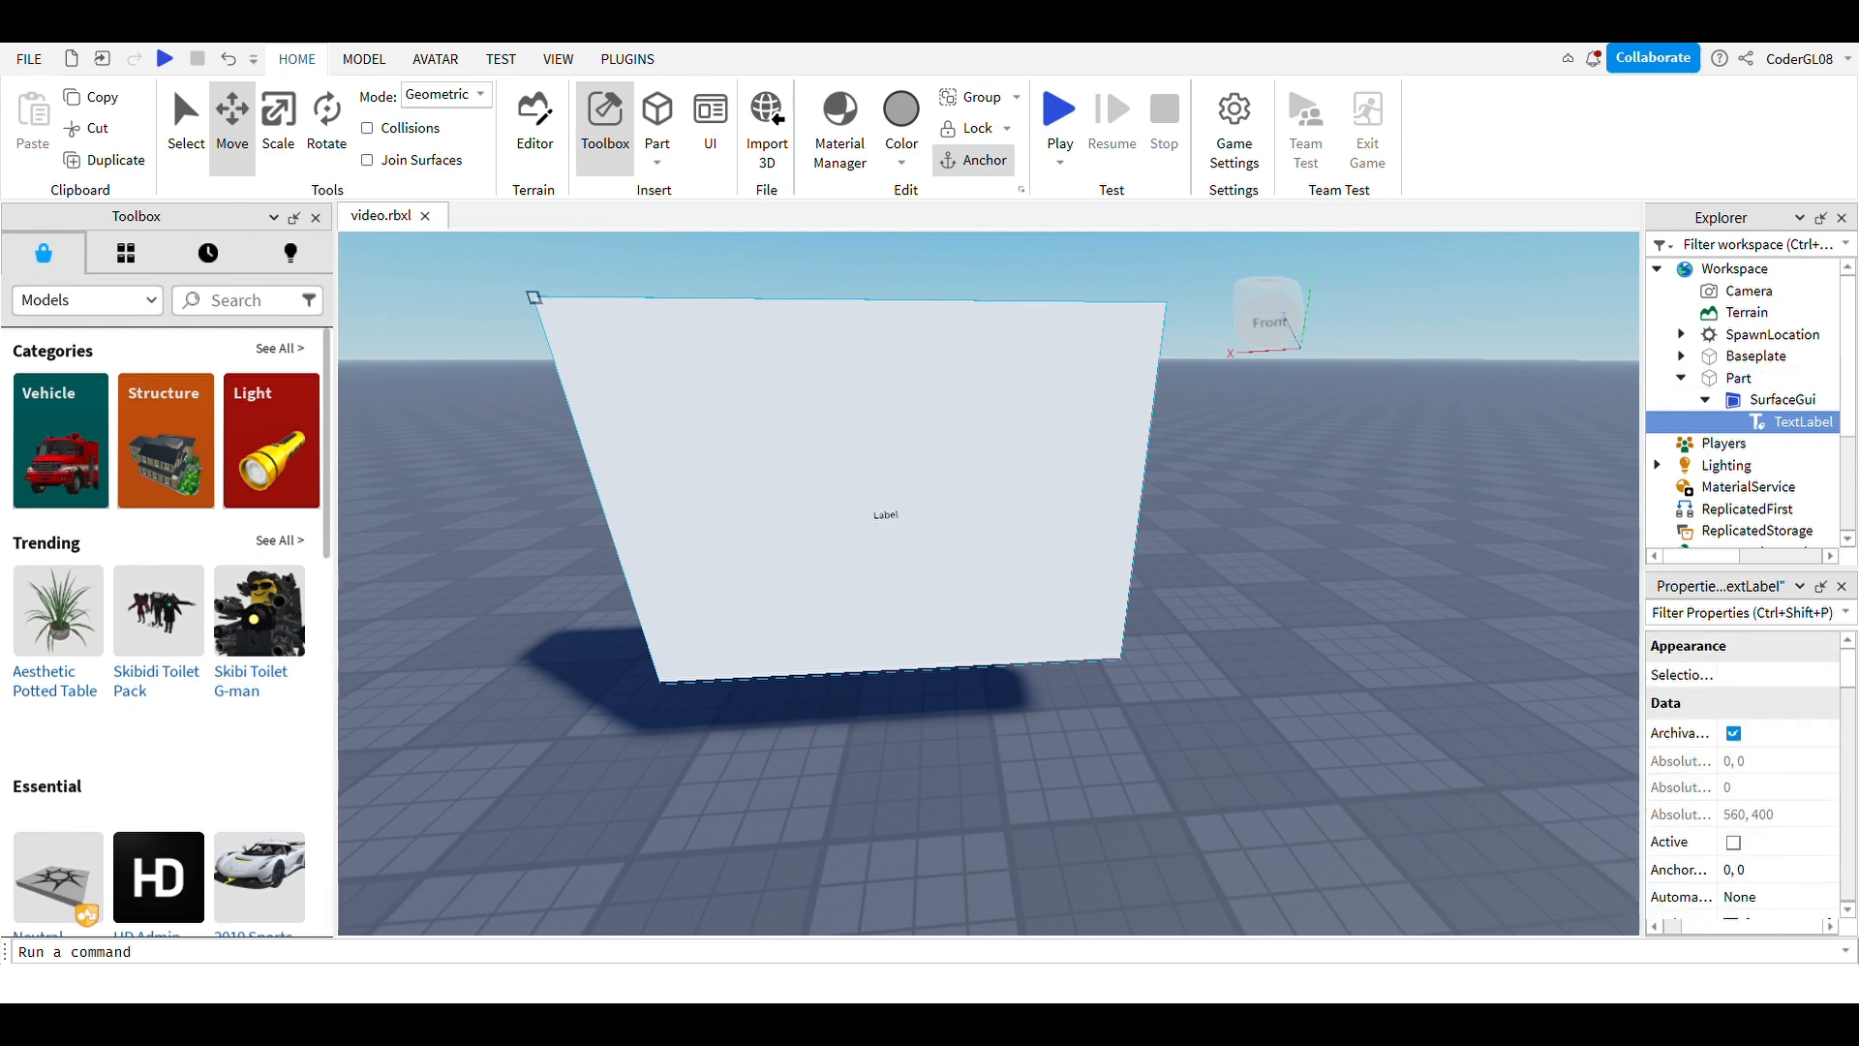
{"action": "scroll", "coordinate": [1744, 872], "scroll_direction": "down", "scroll_amount": 5}
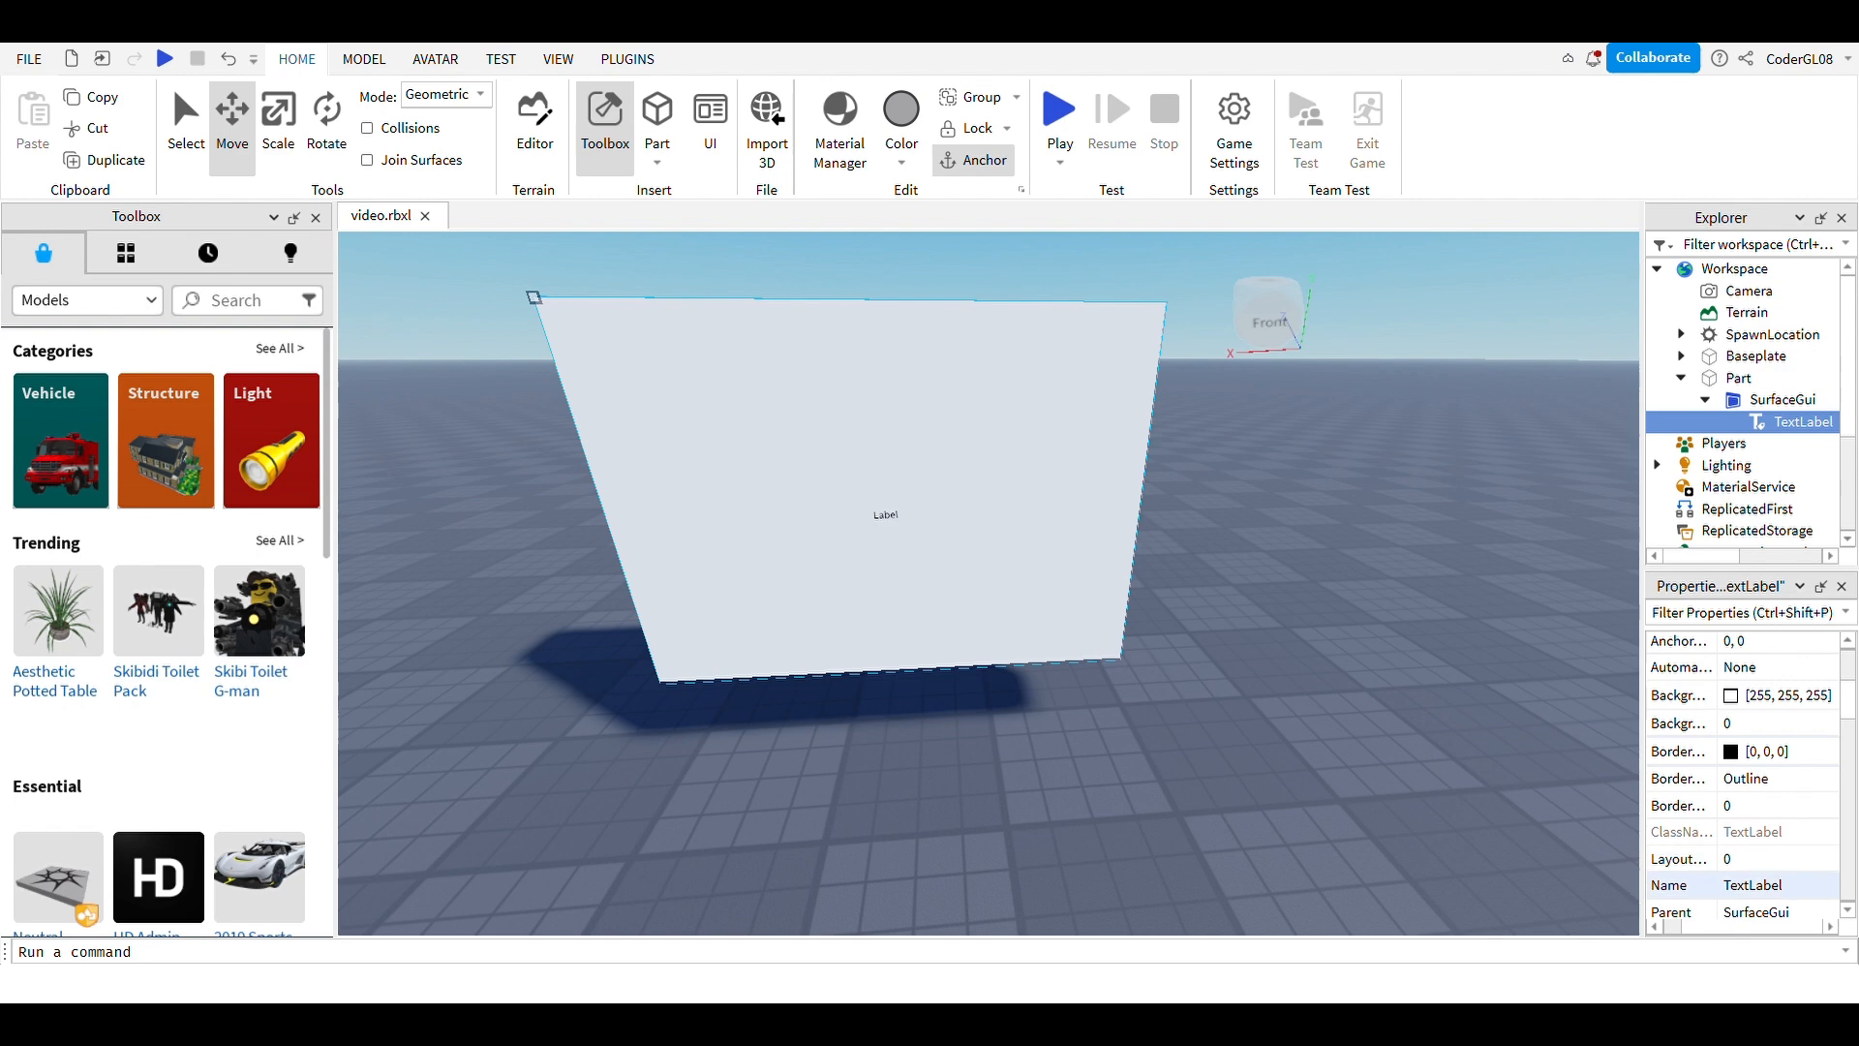
{"action": "scroll", "coordinate": [1743, 803], "scroll_direction": "down", "scroll_amount": 8}
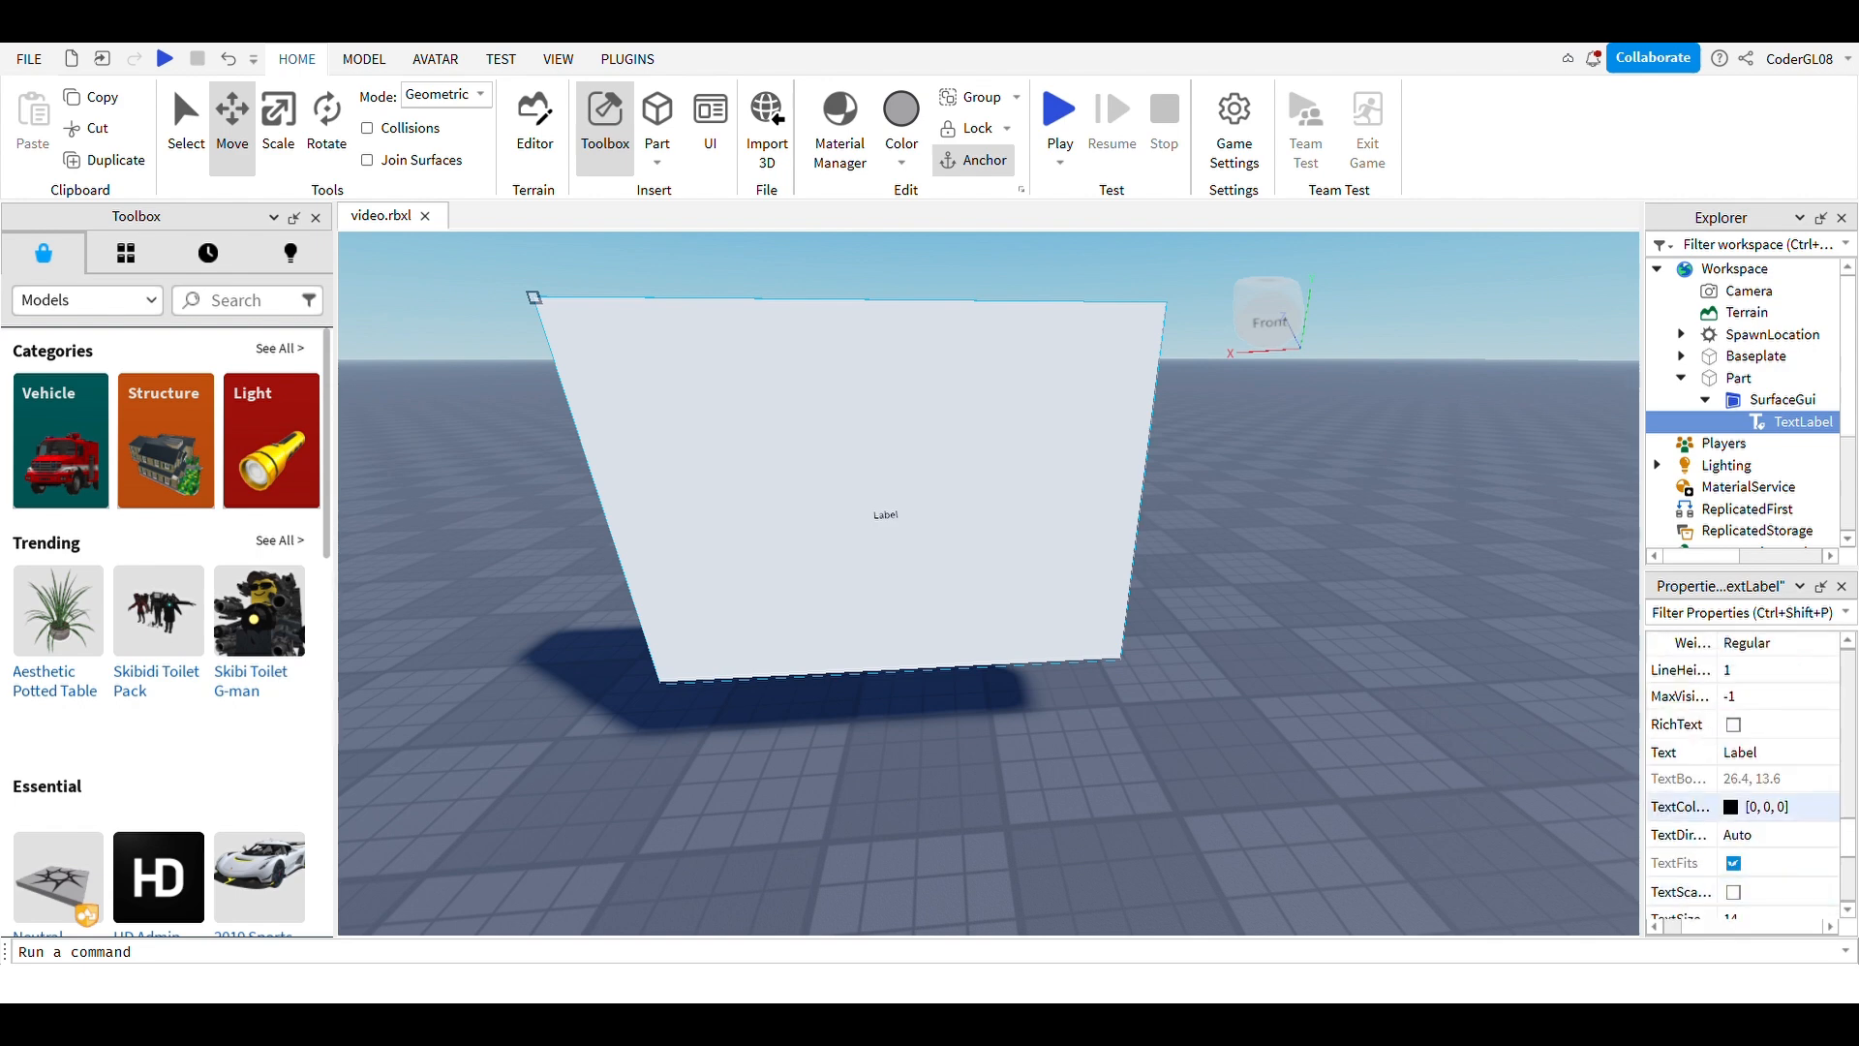
{"action": "left_click", "coordinate": [1756, 753]}
{"action": "scroll", "coordinate": [1756, 805], "scroll_direction": "up", "scroll_amount": 1}
{"action": "scroll", "coordinate": [1743, 775], "scroll_direction": "down", "scroll_amount": 3}
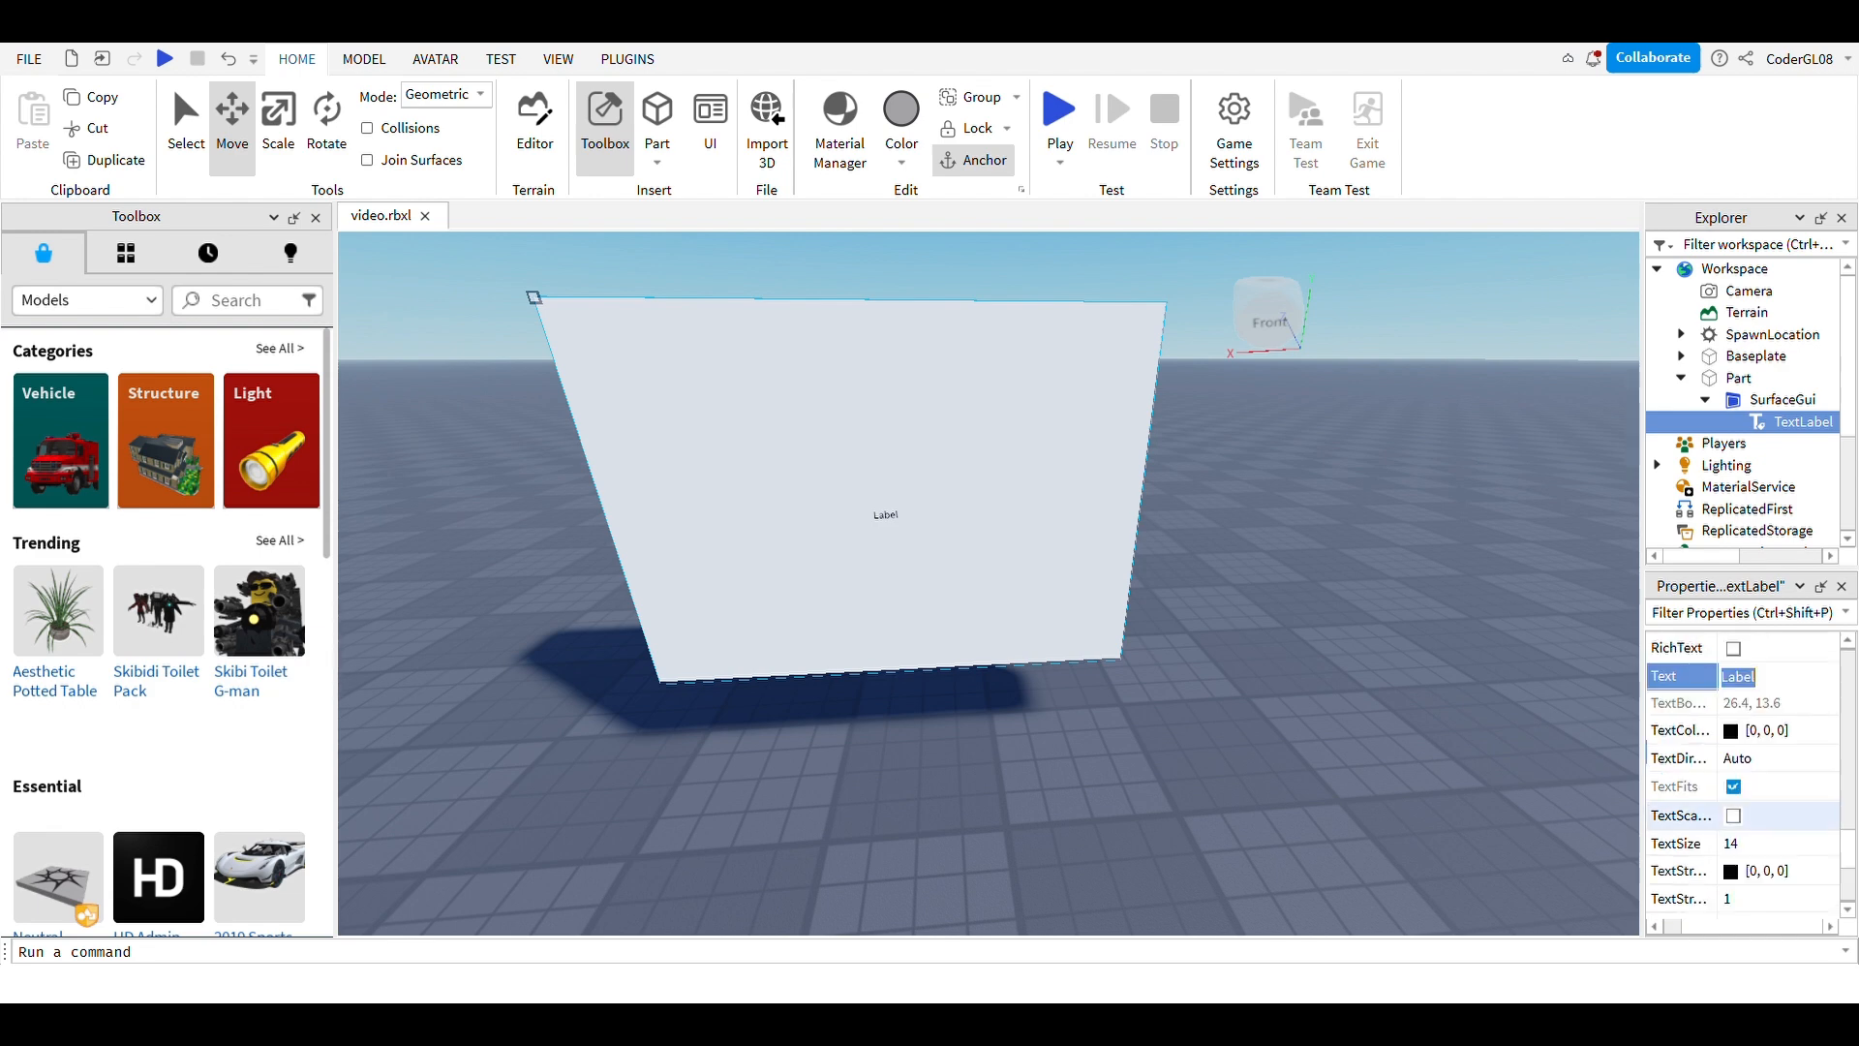
Step: Turn on TextScaled and change the label's text to 'This is a sign'
{"action": "left_click", "coordinate": [1733, 815]}
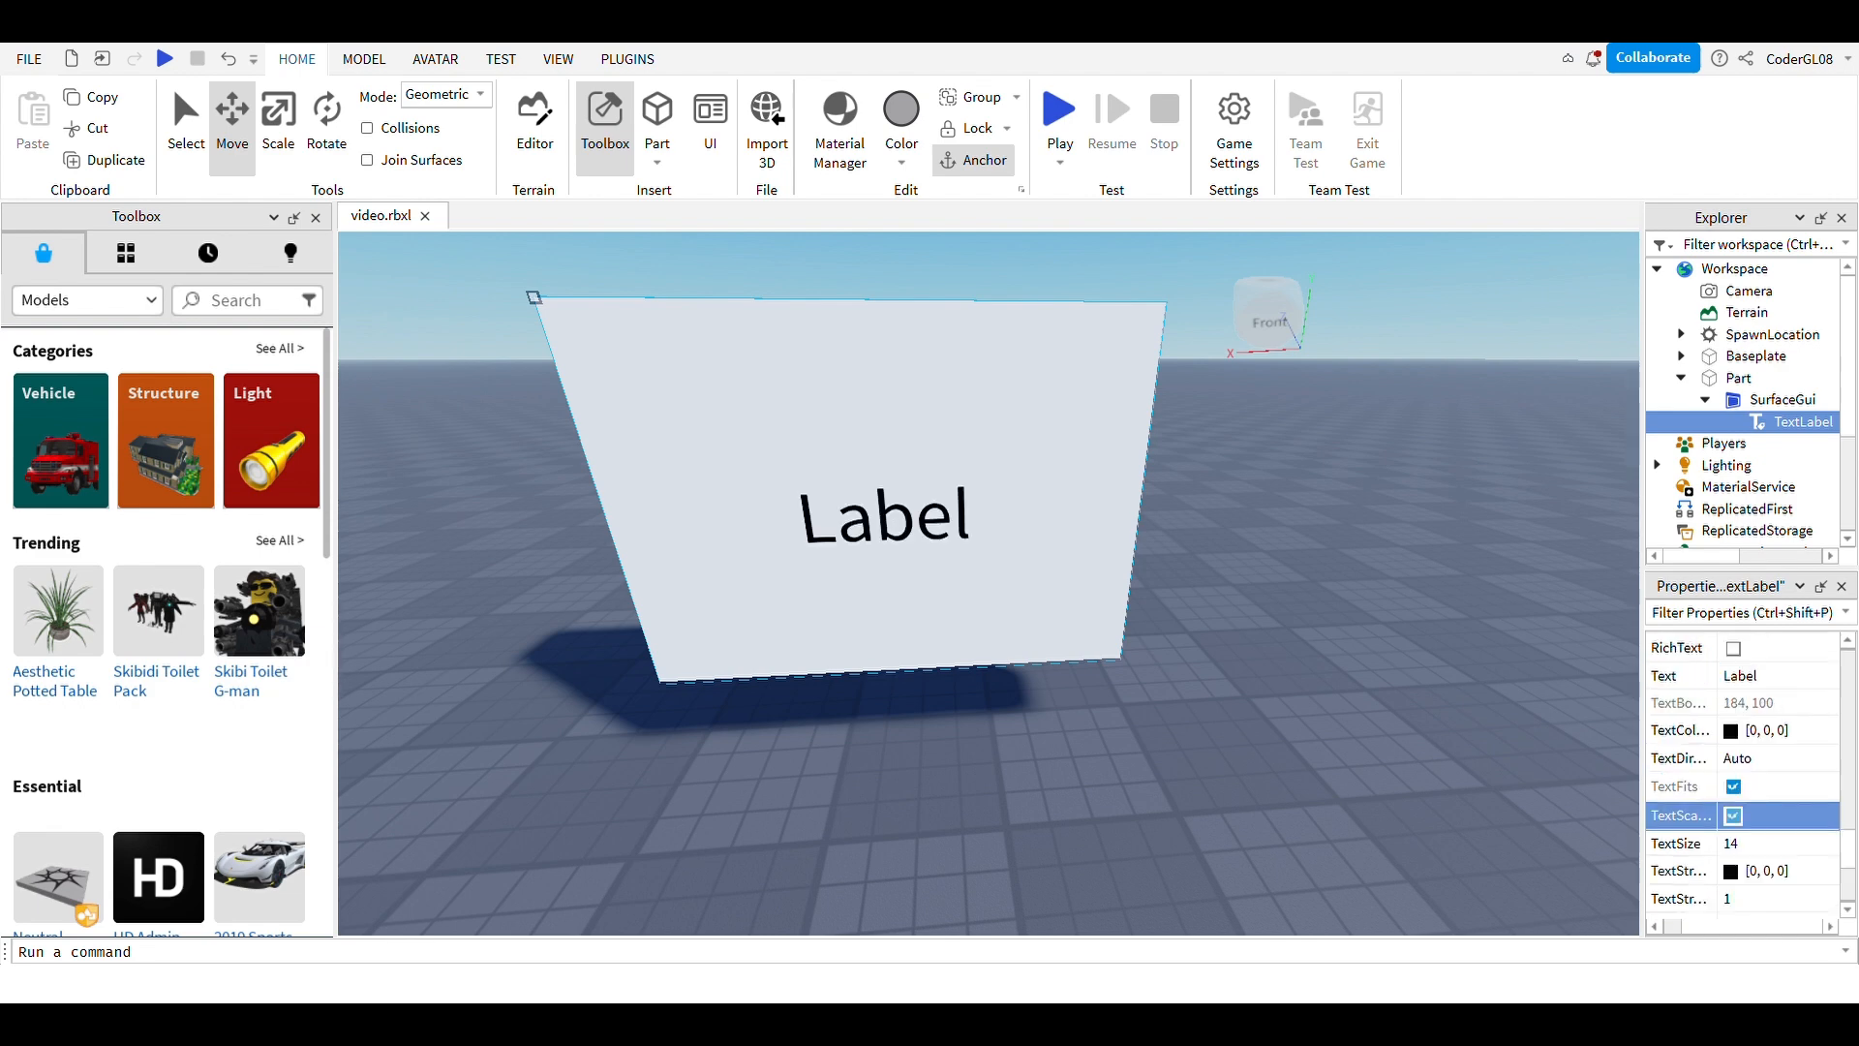
{"action": "scroll", "coordinate": [1743, 774], "scroll_direction": "up", "scroll_amount": 2}
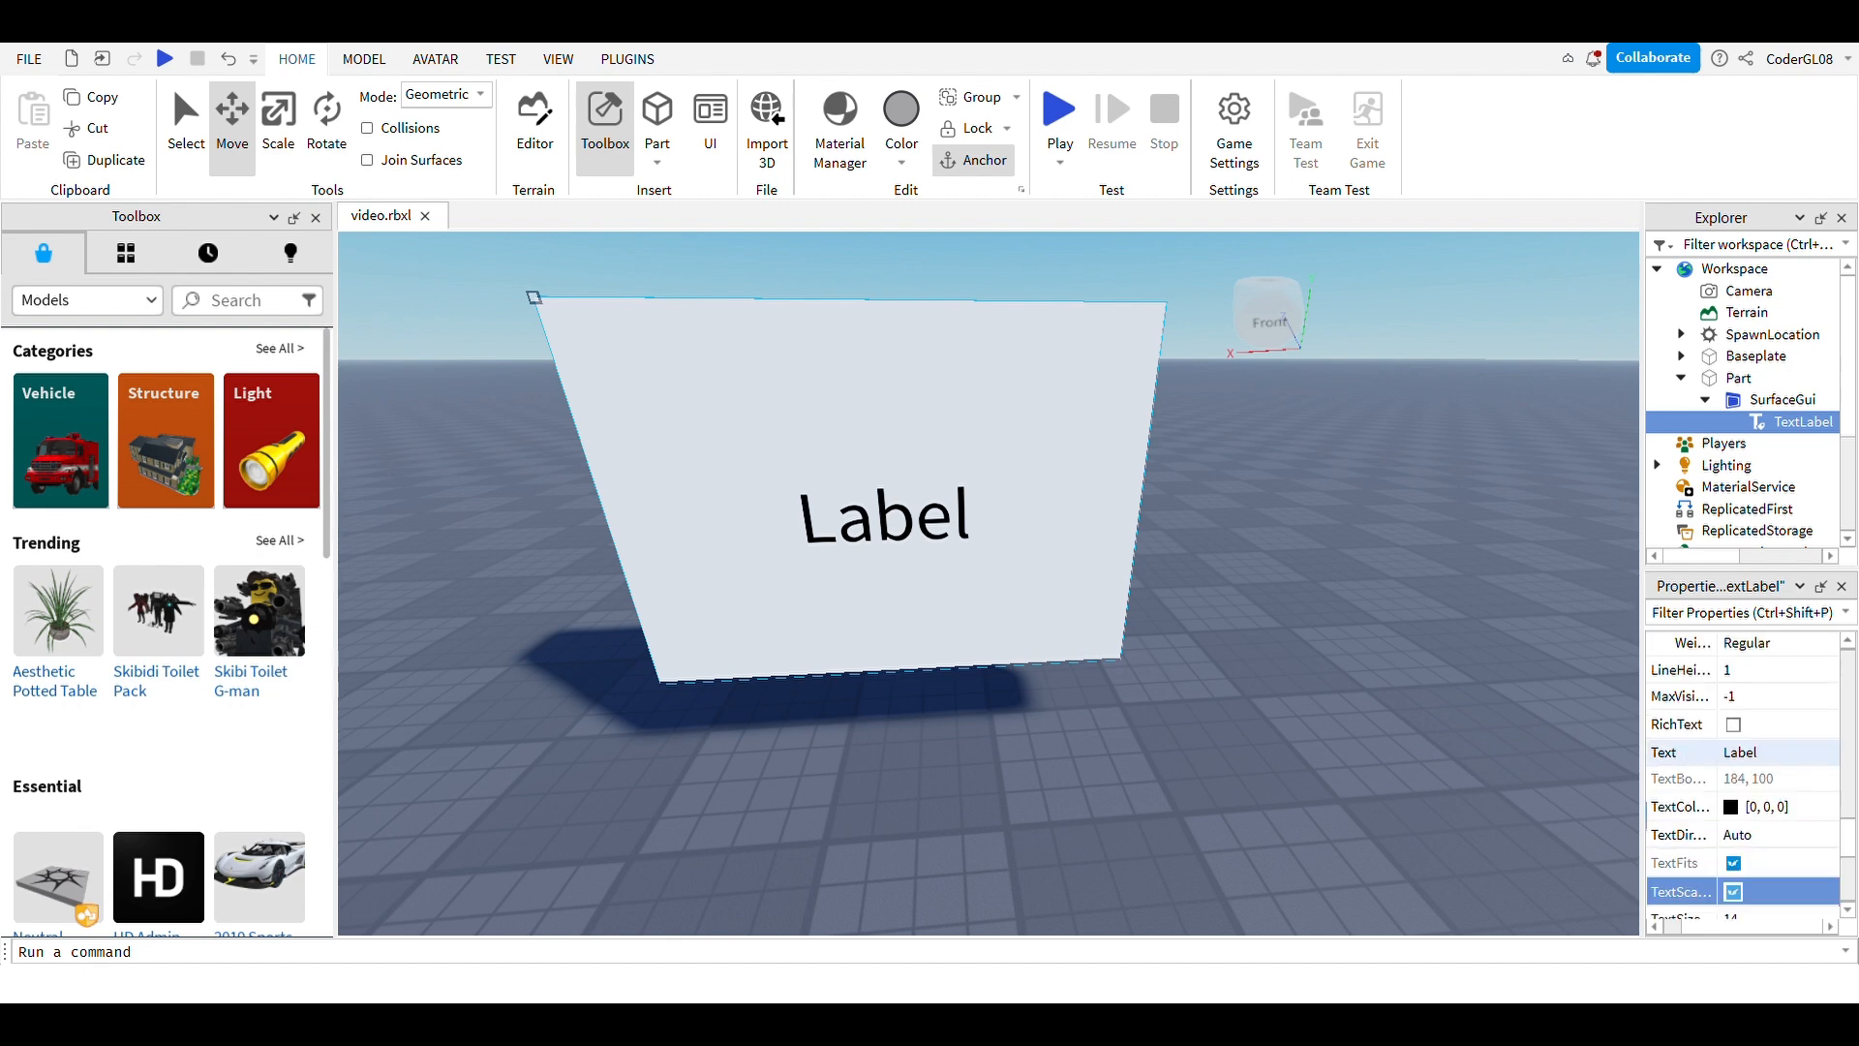
{"action": "left_click", "coordinate": [1744, 753]}
{"action": "type", "text": "Th"}
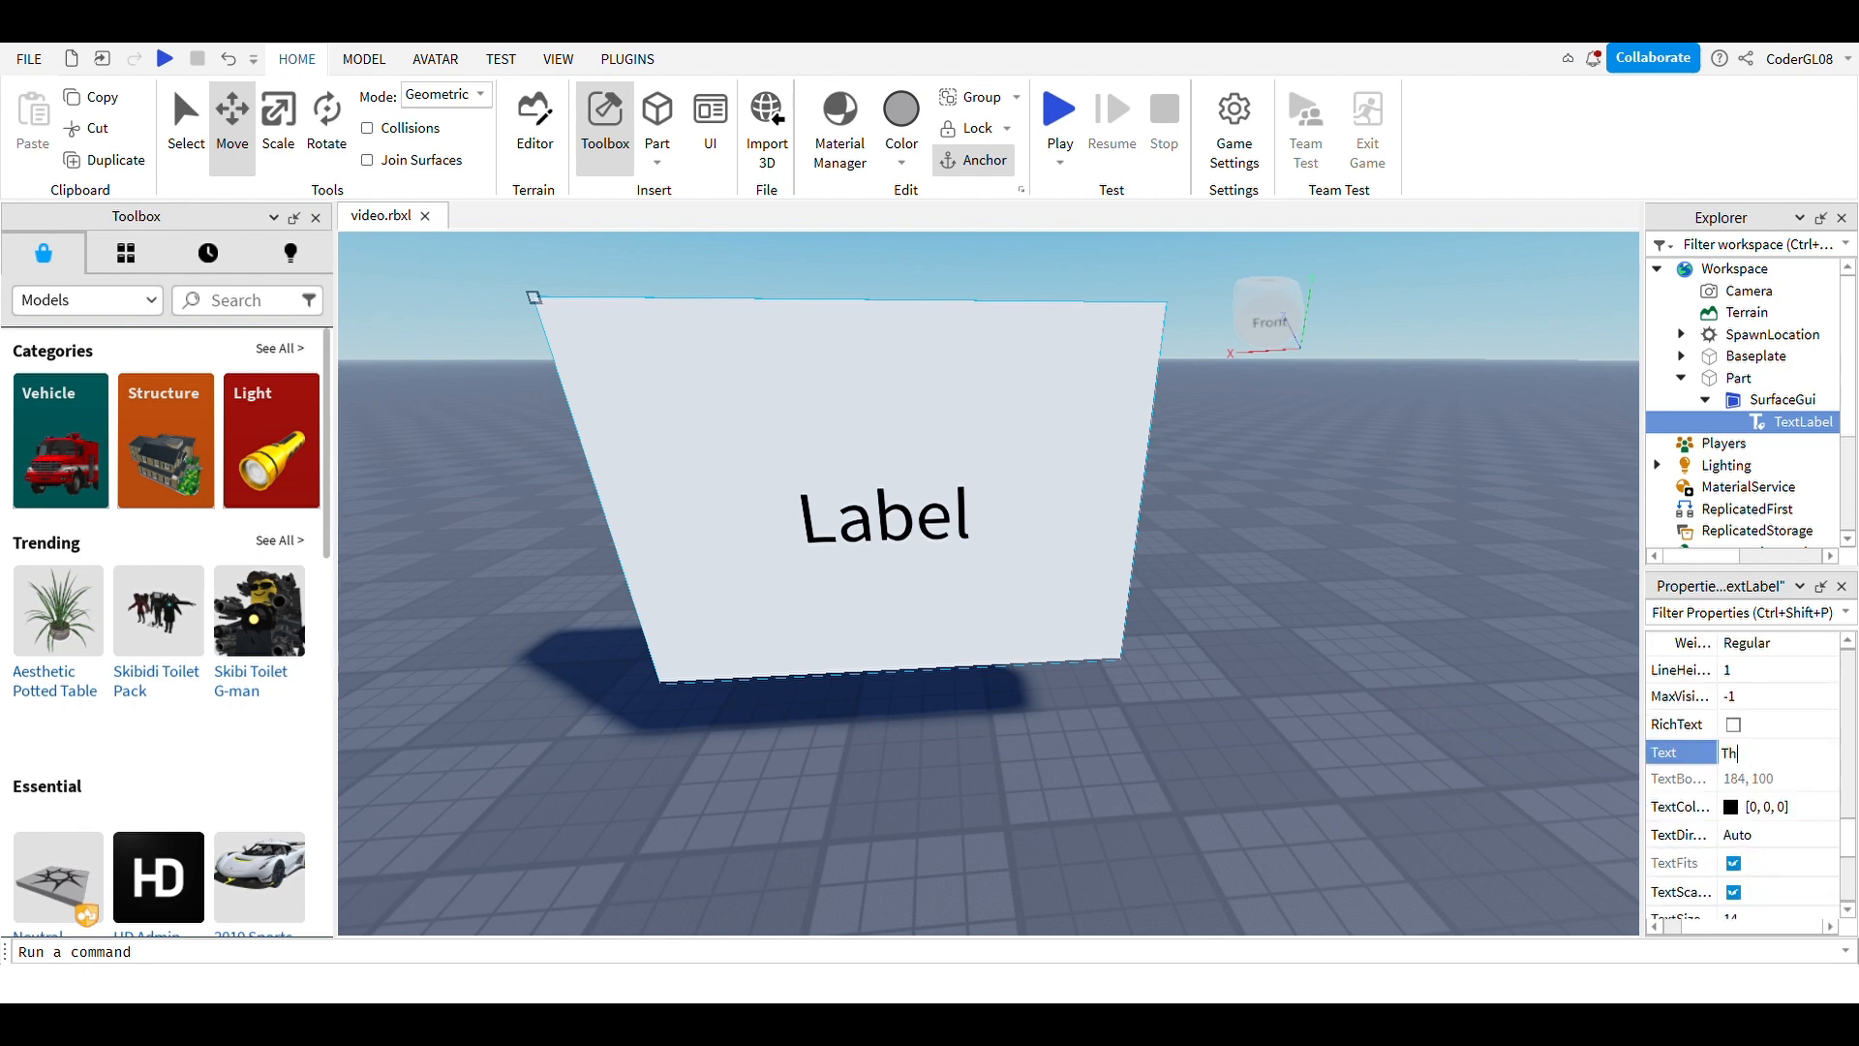
{"action": "type", "text": "is is a sign"}
{"action": "key", "text": "Return"}
{"action": "left_click", "coordinate": [1395, 582]}
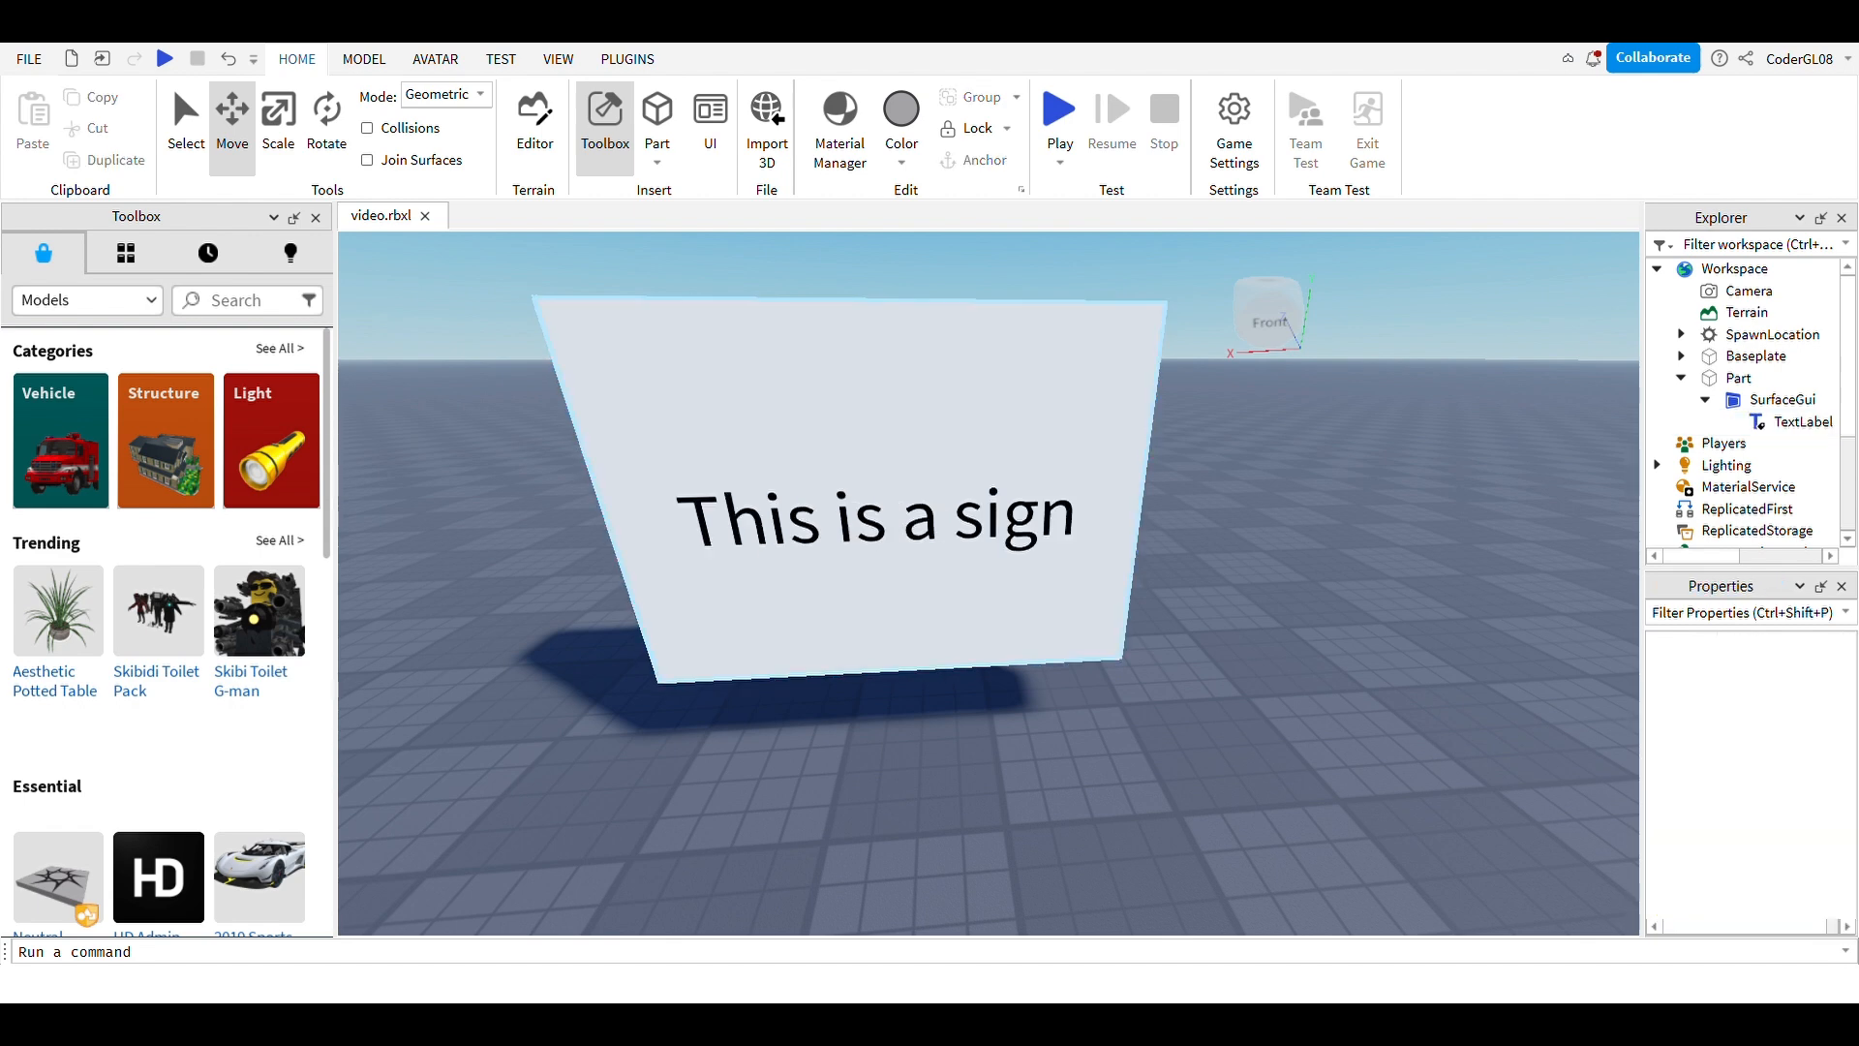
Step: Reselect the TextLabel and review its properties
{"action": "left_click", "coordinate": [1801, 421]}
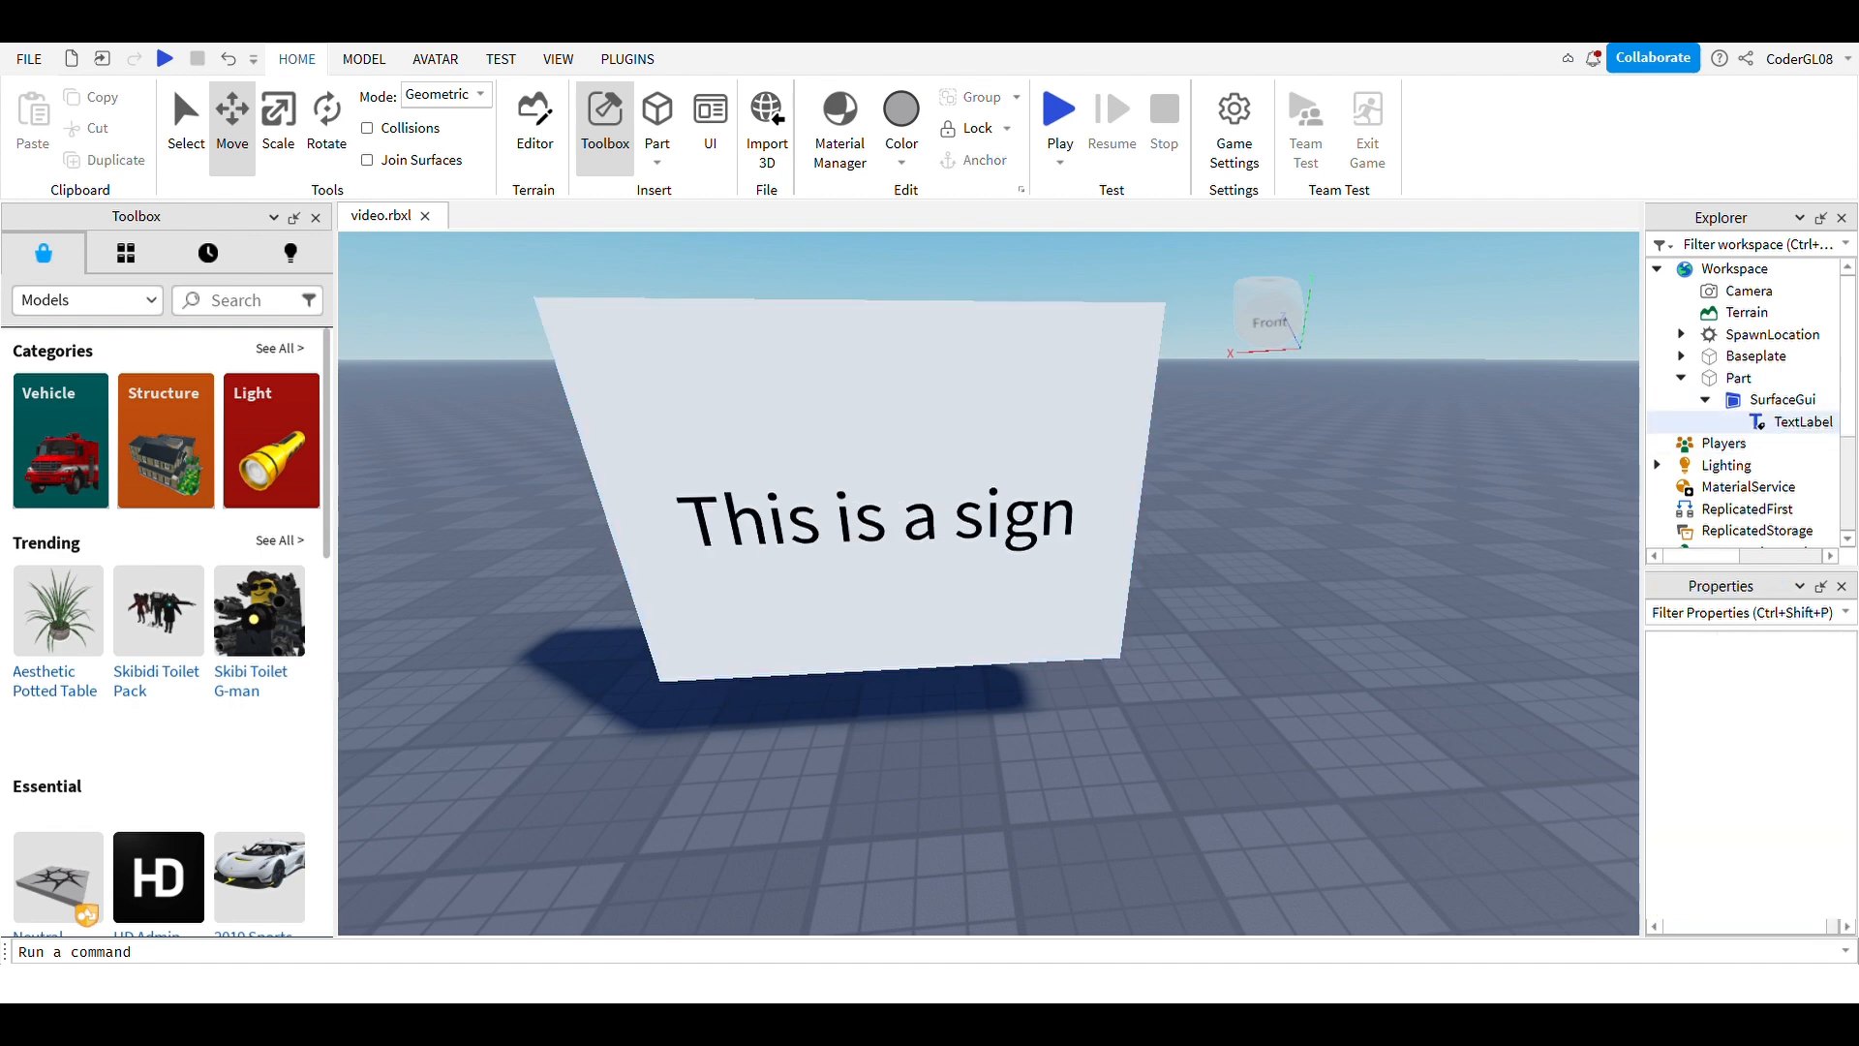
{"action": "scroll", "coordinate": [1743, 775], "scroll_direction": "down", "scroll_amount": 10}
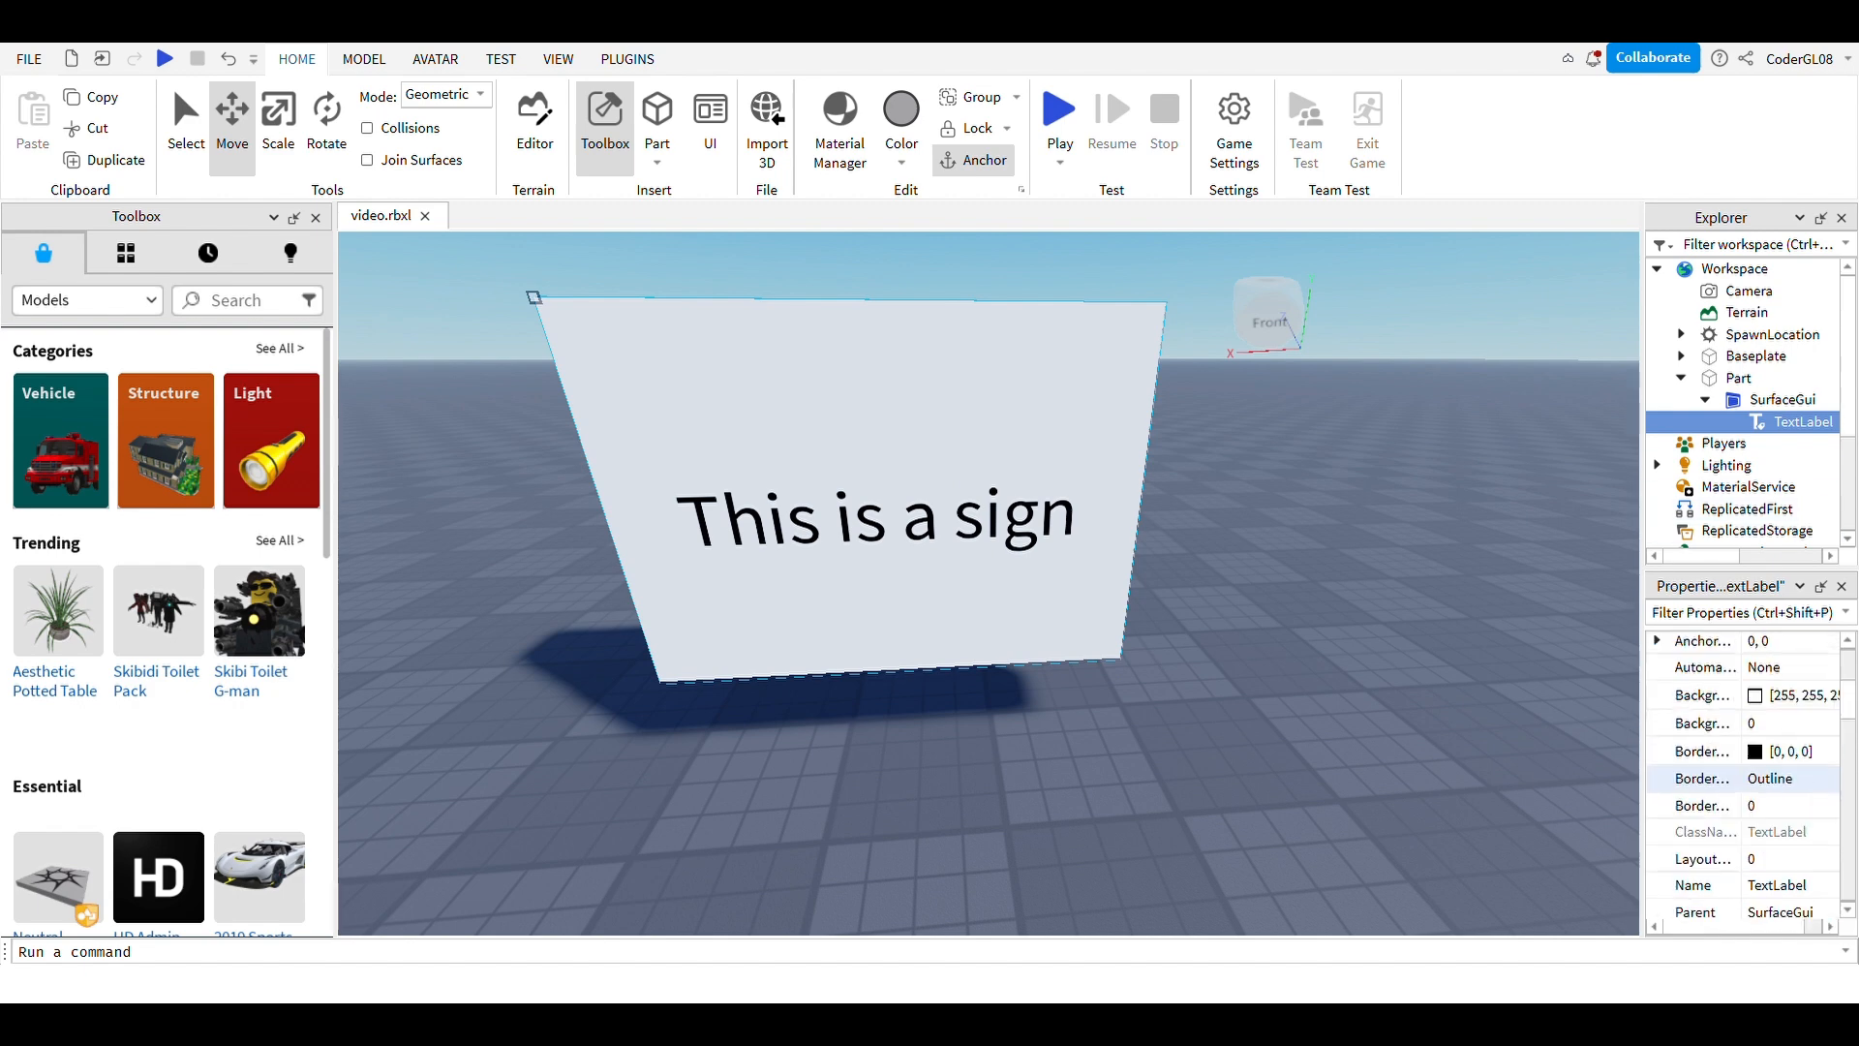
{"action": "scroll", "coordinate": [1743, 775], "scroll_direction": "down", "scroll_amount": 8}
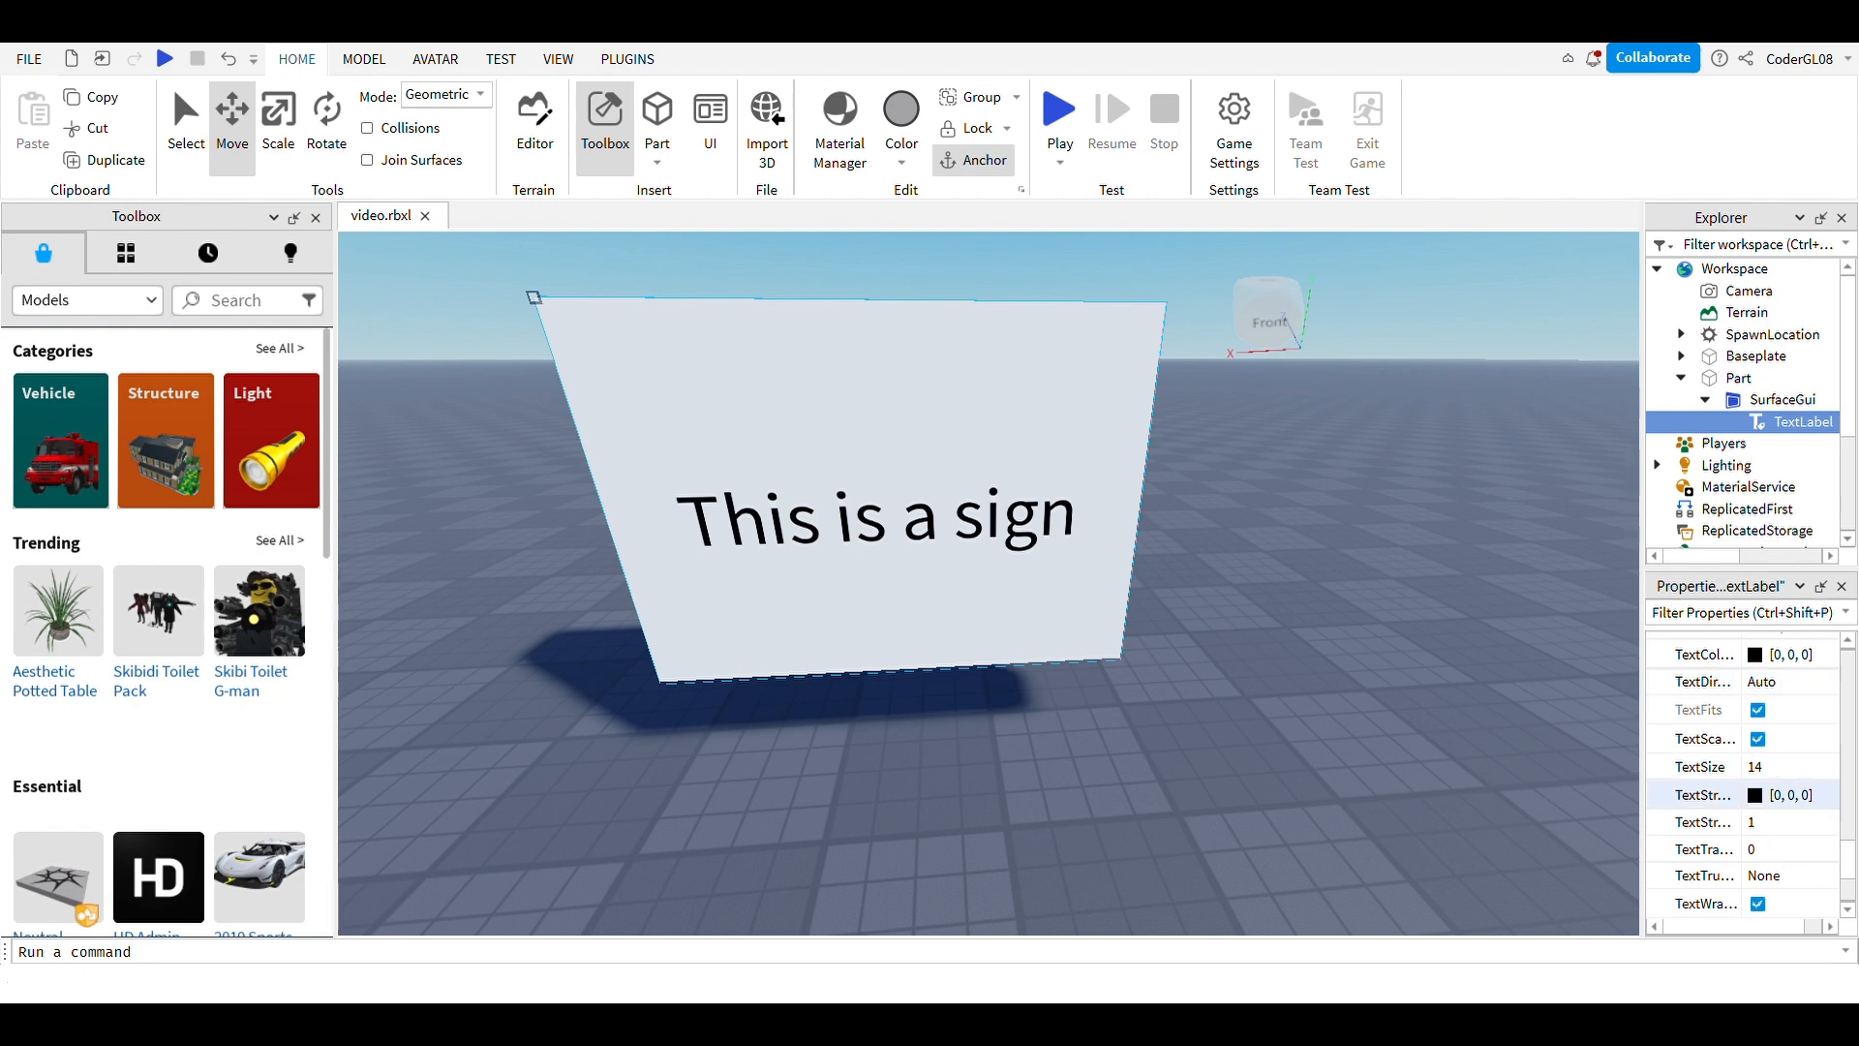
{"action": "scroll", "coordinate": [1743, 773], "scroll_direction": "up", "scroll_amount": 3}
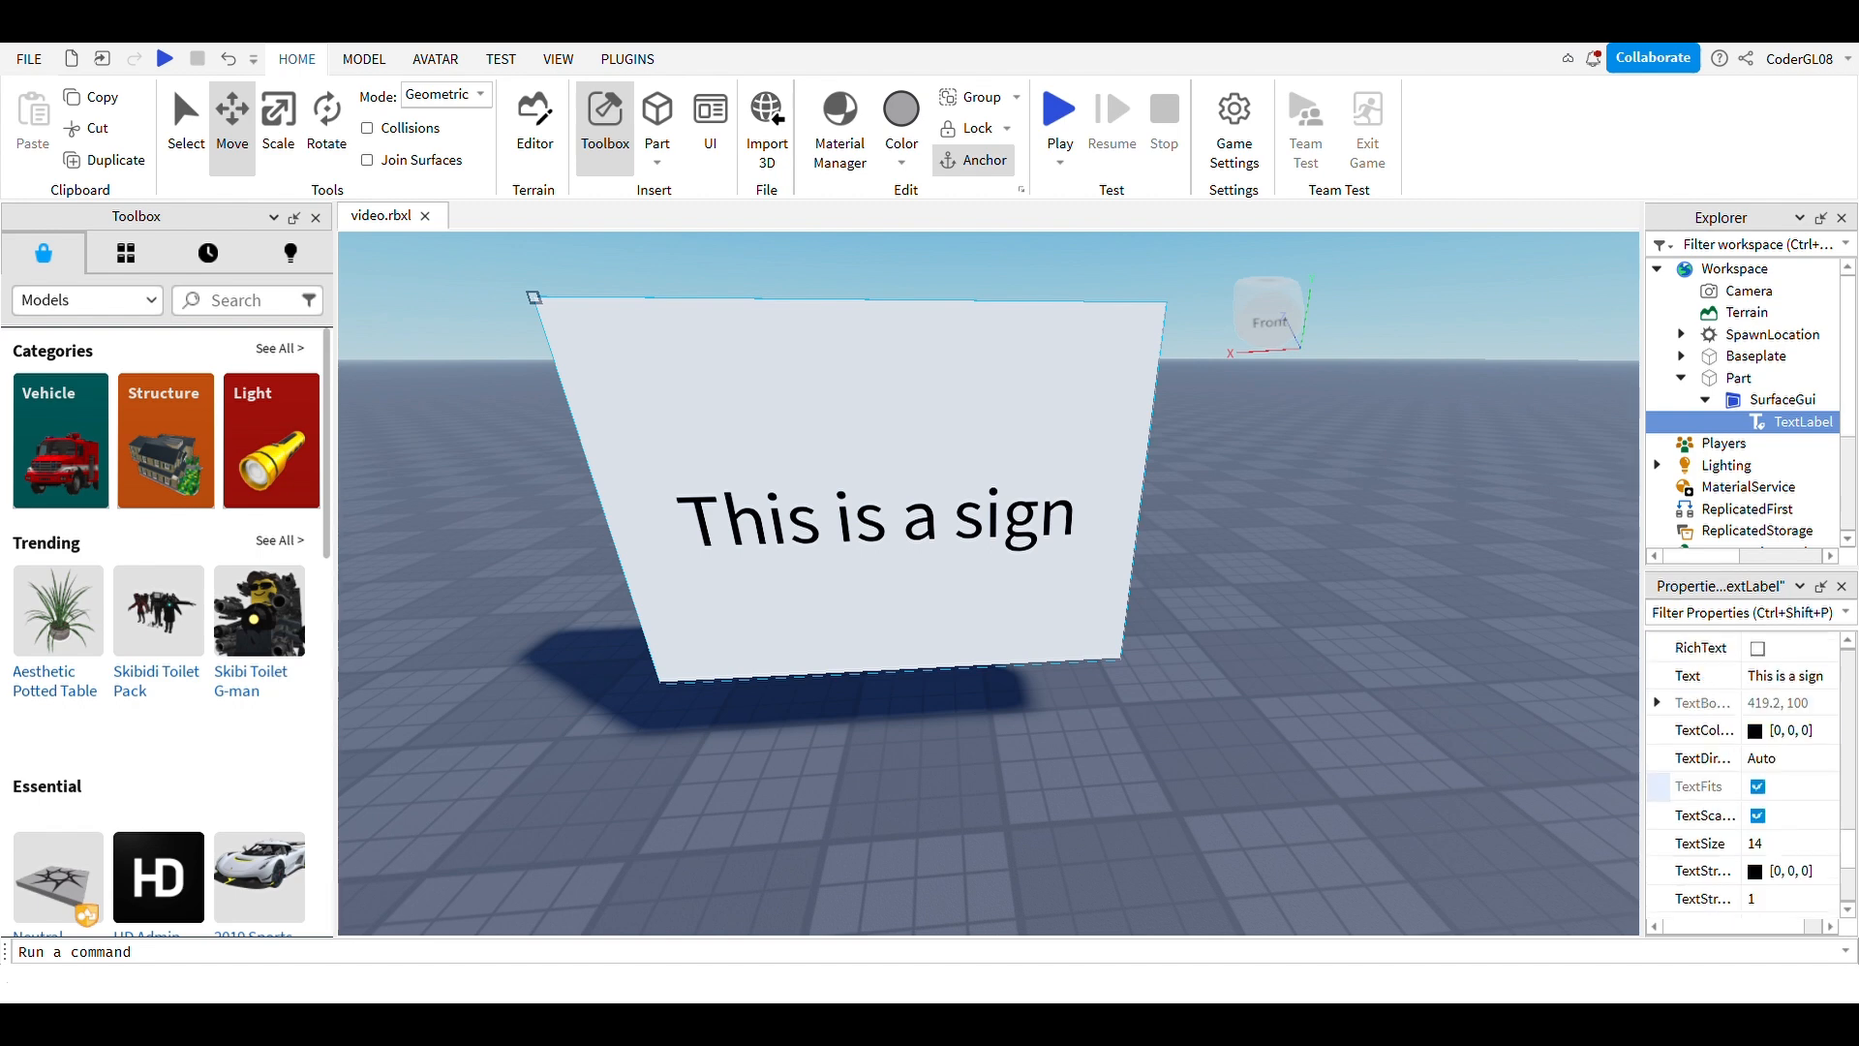
Step: Set the label's TextColor3 to pink (255, 169, 255)
{"action": "left_click", "coordinate": [1760, 731]}
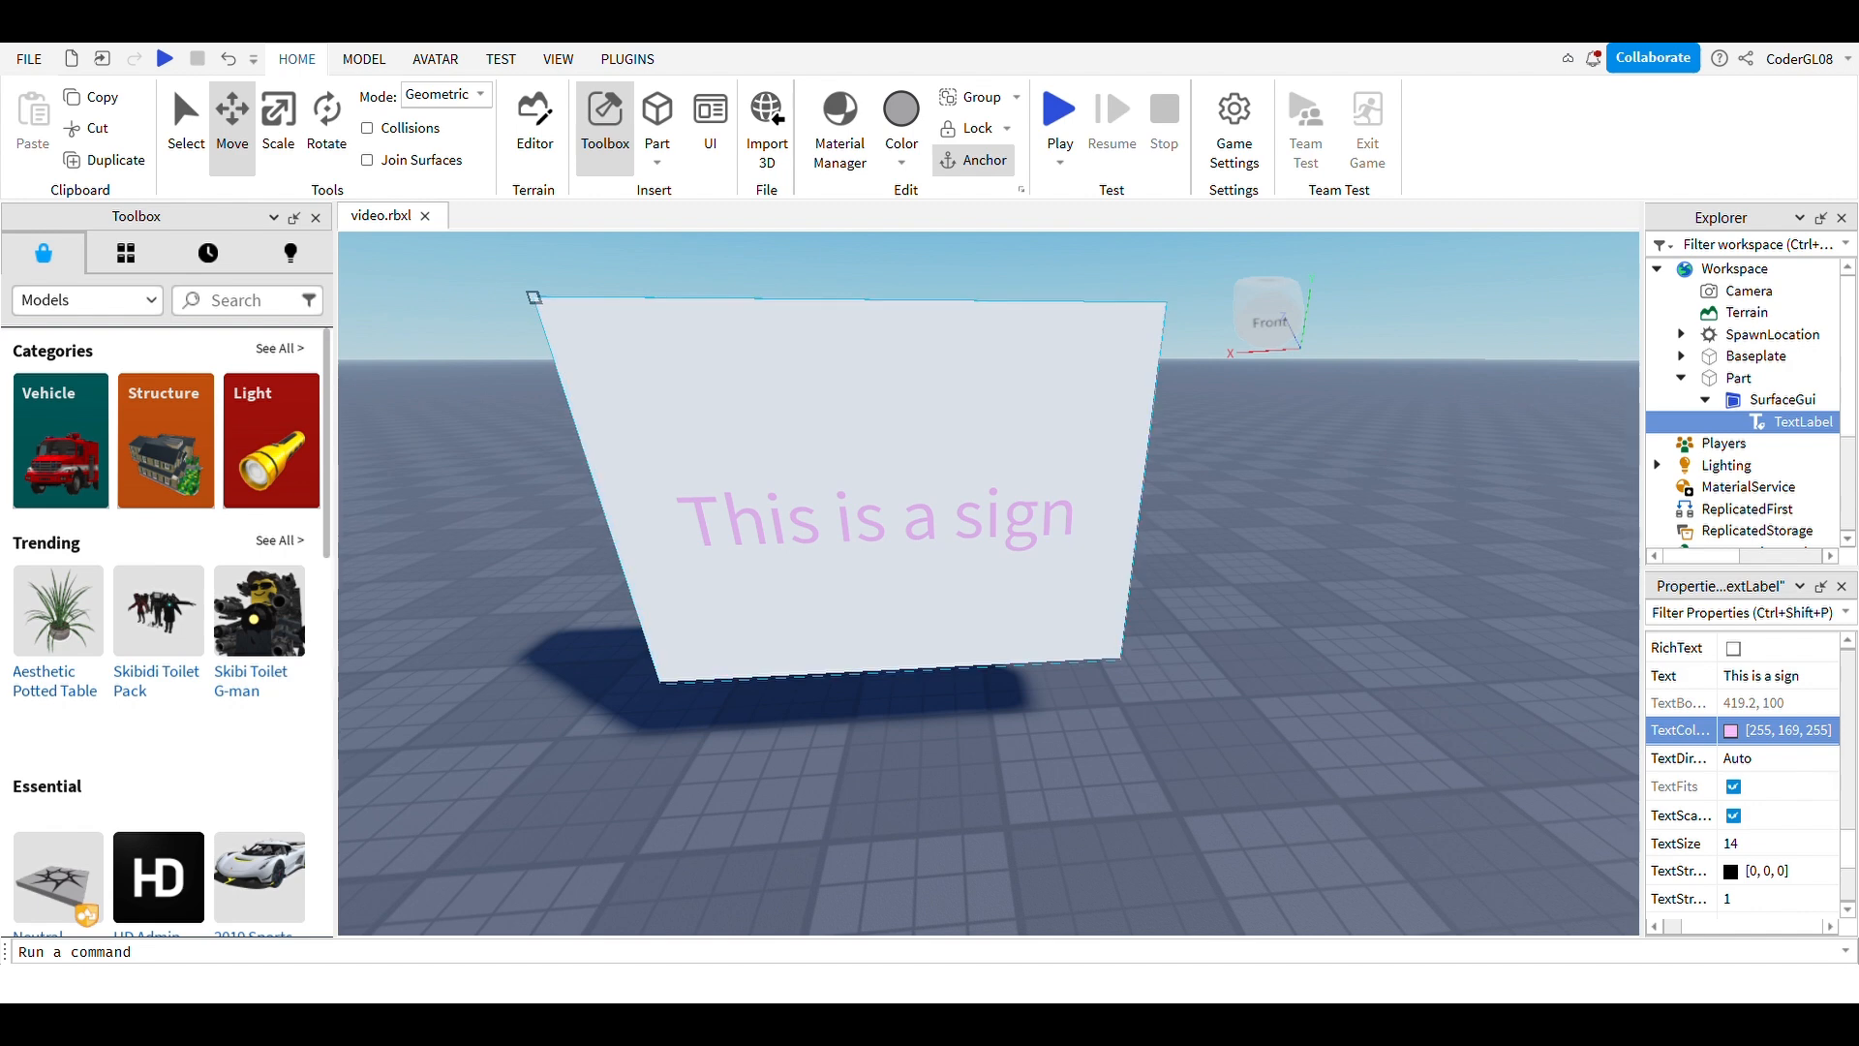
{"action": "left_click", "coordinate": [1259, 600]}
{"action": "mouse_move", "coordinate": [1260, 600]}
{"action": "right_mouse_down"}
{"action": "mouse_move", "coordinate": [1162, 553]}
{"action": "mouse_move", "coordinate": [930, 495]}
{"action": "mouse_move", "coordinate": [1027, 563]}
{"action": "mouse_move", "coordinate": [1249, 614]}
{"action": "right_mouse_up"}
Step: Orbit and zoom the camera to inspect the pink sign text up close
{"action": "right_click_drag", "start_coordinate": [988, 582], "coordinate": [1028, 606]}
{"action": "scroll", "coordinate": [1028, 607], "scroll_direction": "up", "scroll_amount": 5}
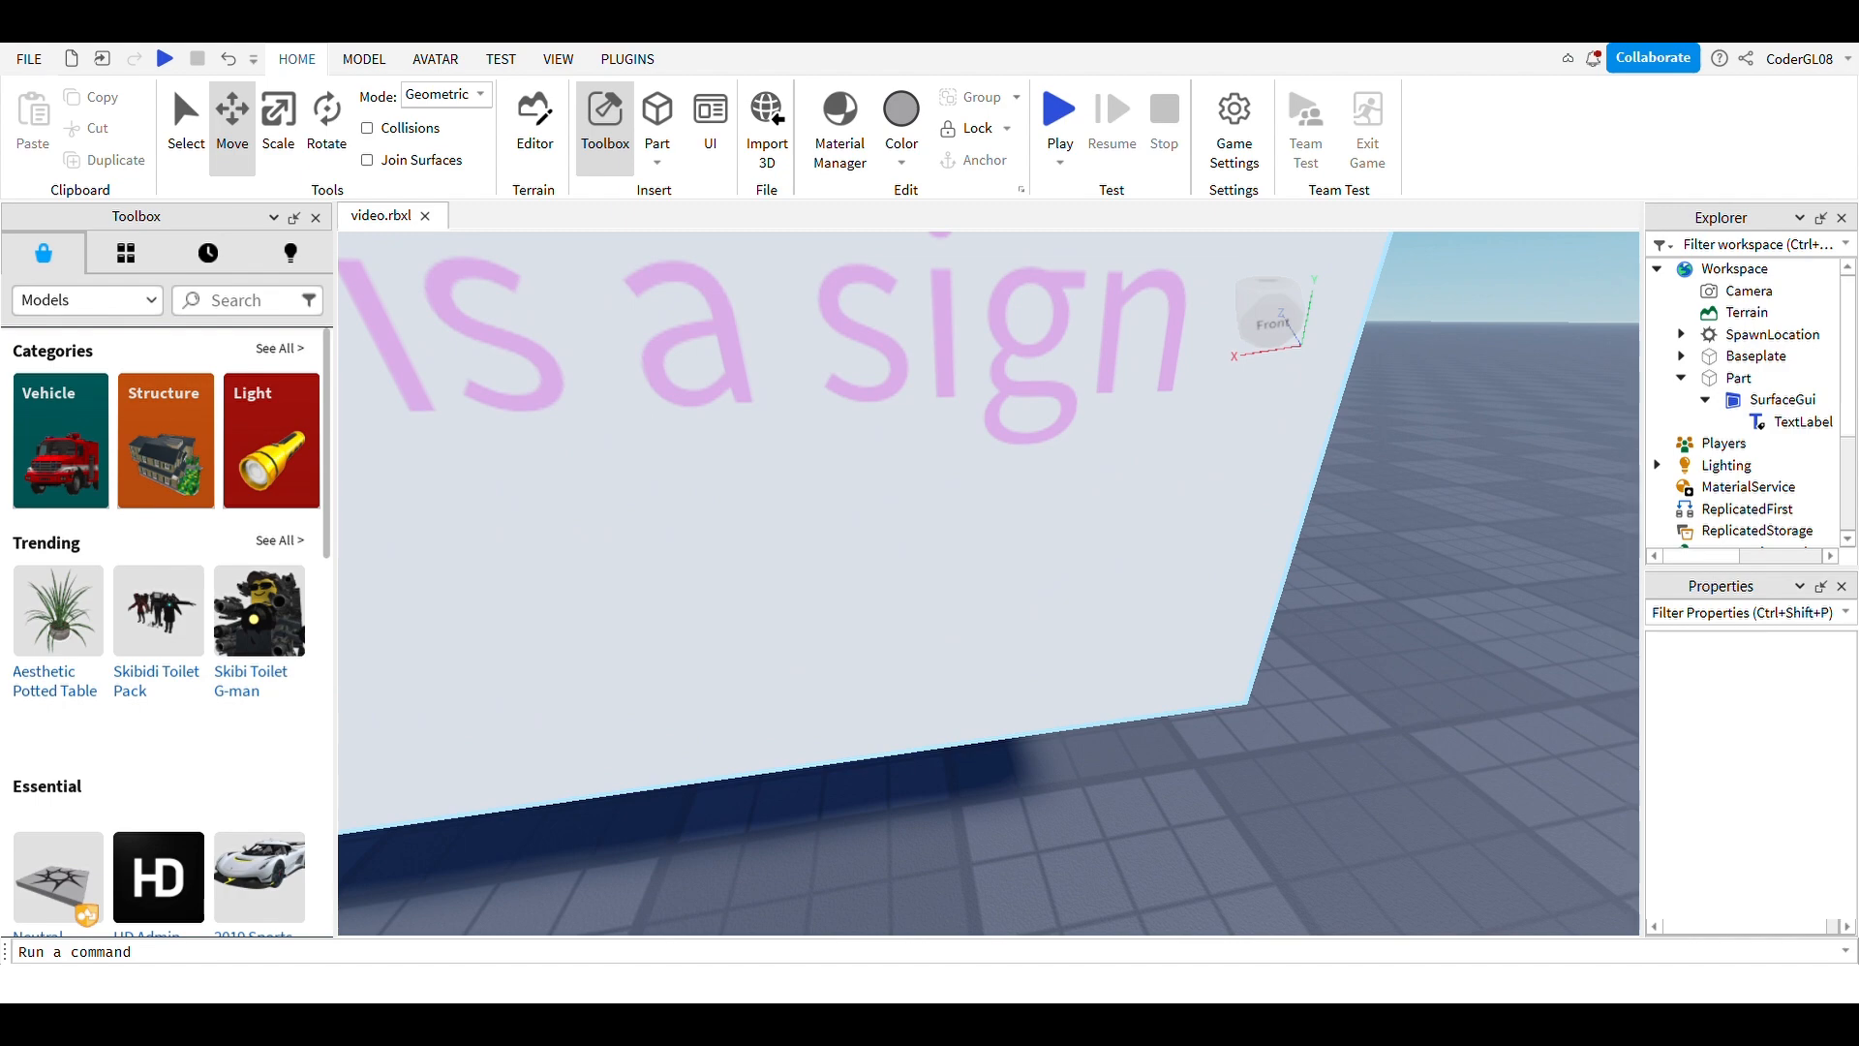
{"action": "scroll", "coordinate": [1017, 606], "scroll_direction": "down", "scroll_amount": 10}
{"action": "mouse_move", "coordinate": [1016, 605]}
{"action": "right_mouse_down"}
{"action": "mouse_move", "coordinate": [983, 635]}
{"action": "mouse_move", "coordinate": [1057, 678]}
{"action": "mouse_move", "coordinate": [969, 571]}
{"action": "mouse_move", "coordinate": [919, 572]}
{"action": "mouse_move", "coordinate": [1007, 600]}
{"action": "mouse_move", "coordinate": [1028, 659]}
{"action": "mouse_move", "coordinate": [1004, 592]}
{"action": "mouse_move", "coordinate": [1046, 621]}
{"action": "right_mouse_up"}
{"action": "scroll", "coordinate": [983, 634], "scroll_direction": "up", "scroll_amount": 6}
{"action": "scroll", "coordinate": [1006, 599], "scroll_direction": "up", "scroll_amount": 3}
{"action": "scroll", "coordinate": [1003, 592], "scroll_direction": "down", "scroll_amount": 4}
Step: Rename the part to 'Sign'
{"action": "key", "text": "a"}
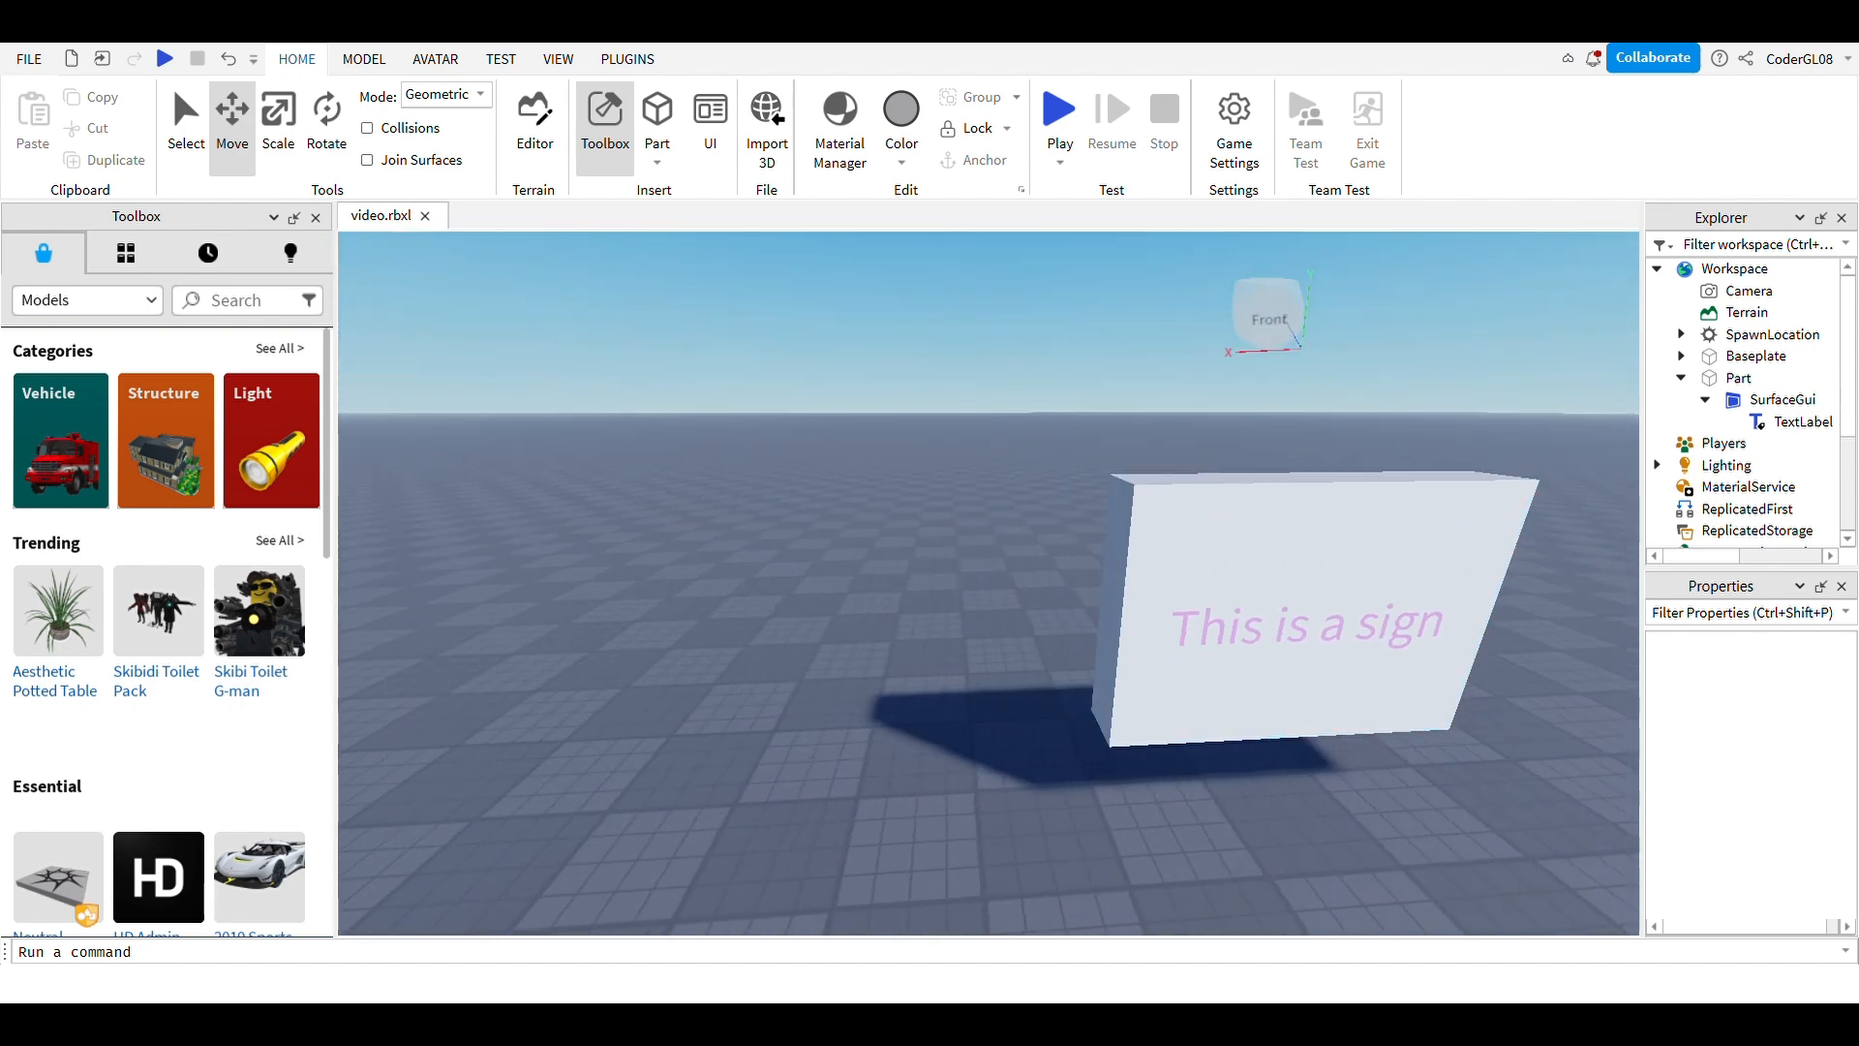
{"action": "left_click", "coordinate": [1738, 379]}
{"action": "left_click", "coordinate": [1740, 379]}
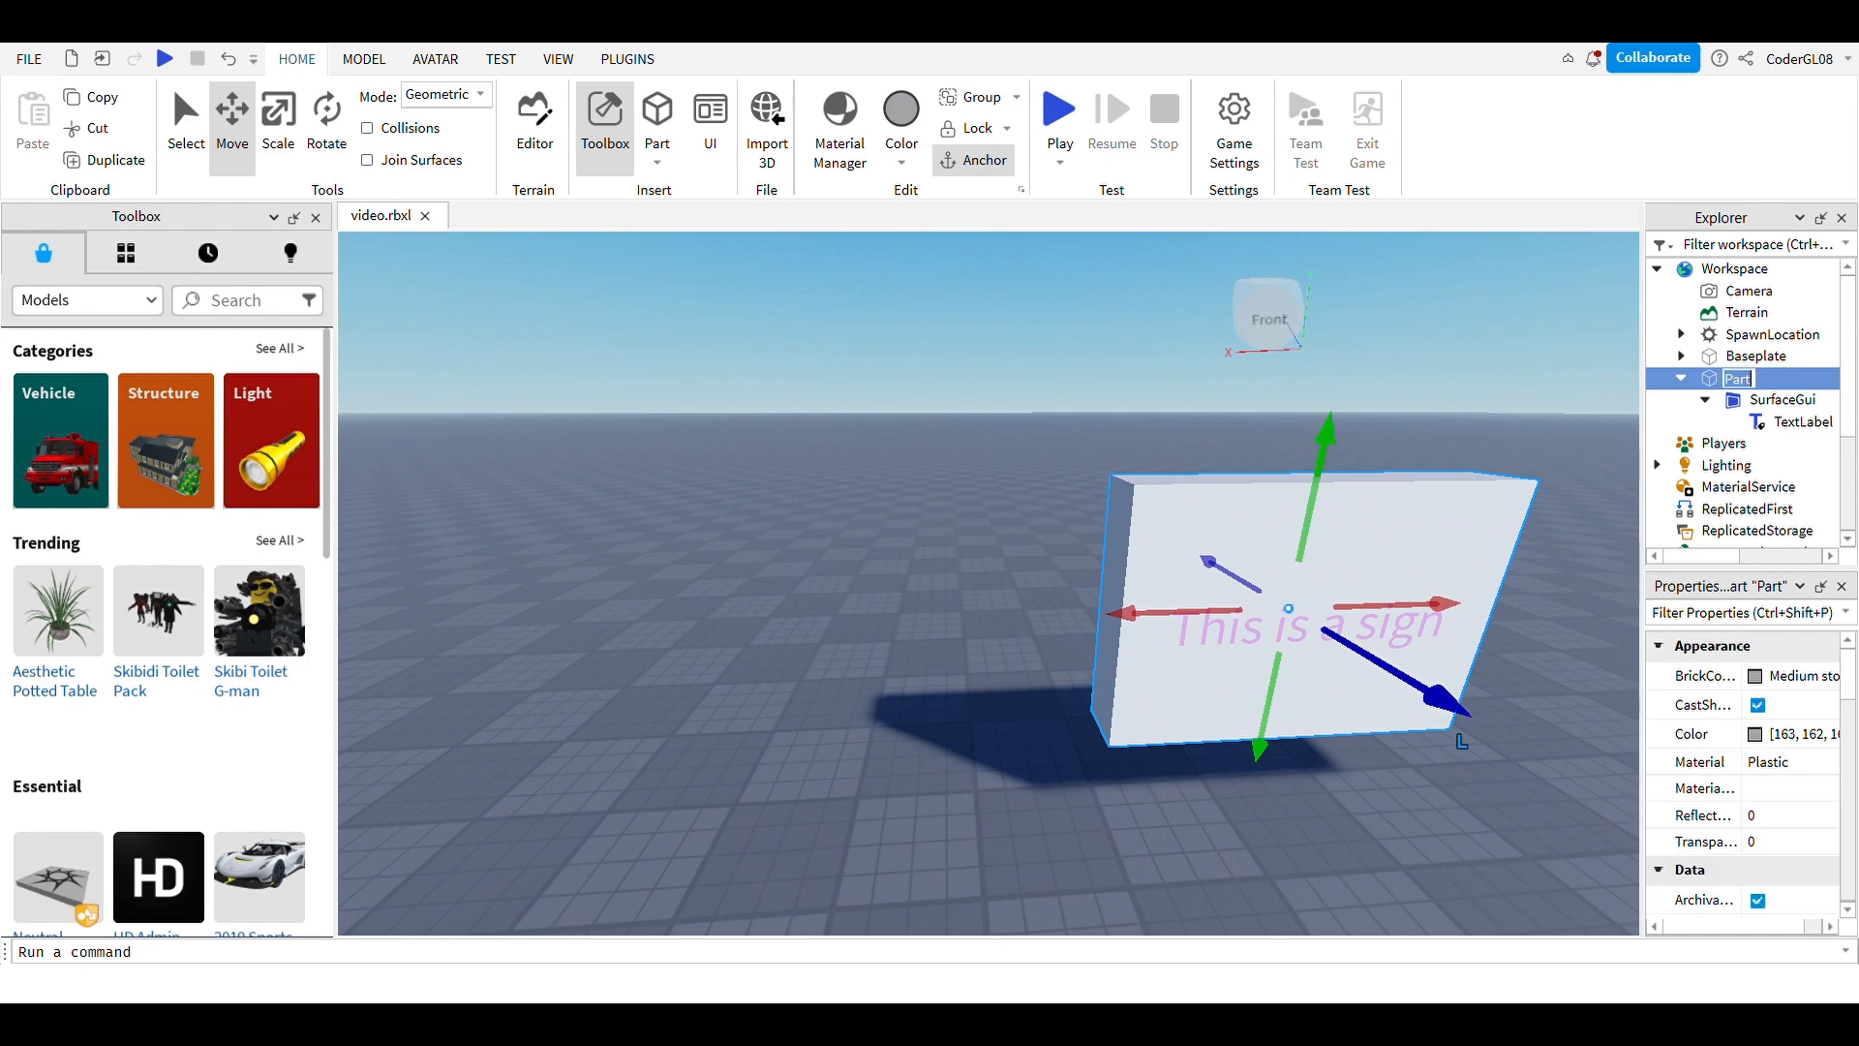
{"action": "type", "text": "Sign"}
{"action": "left_click", "coordinate": [1511, 407]}
Step: Move the Sign farther out across the baseplate
{"action": "key", "text": "a"}
{"action": "right_click_drag", "start_coordinate": [872, 581], "coordinate": [1221, 601]}
{"action": "right_click_drag", "start_coordinate": [930, 582], "coordinate": [1050, 571]}
{"action": "key", "text": "w"}
{"action": "left_click_drag", "start_coordinate": [853, 474], "coordinate": [1154, 396]}
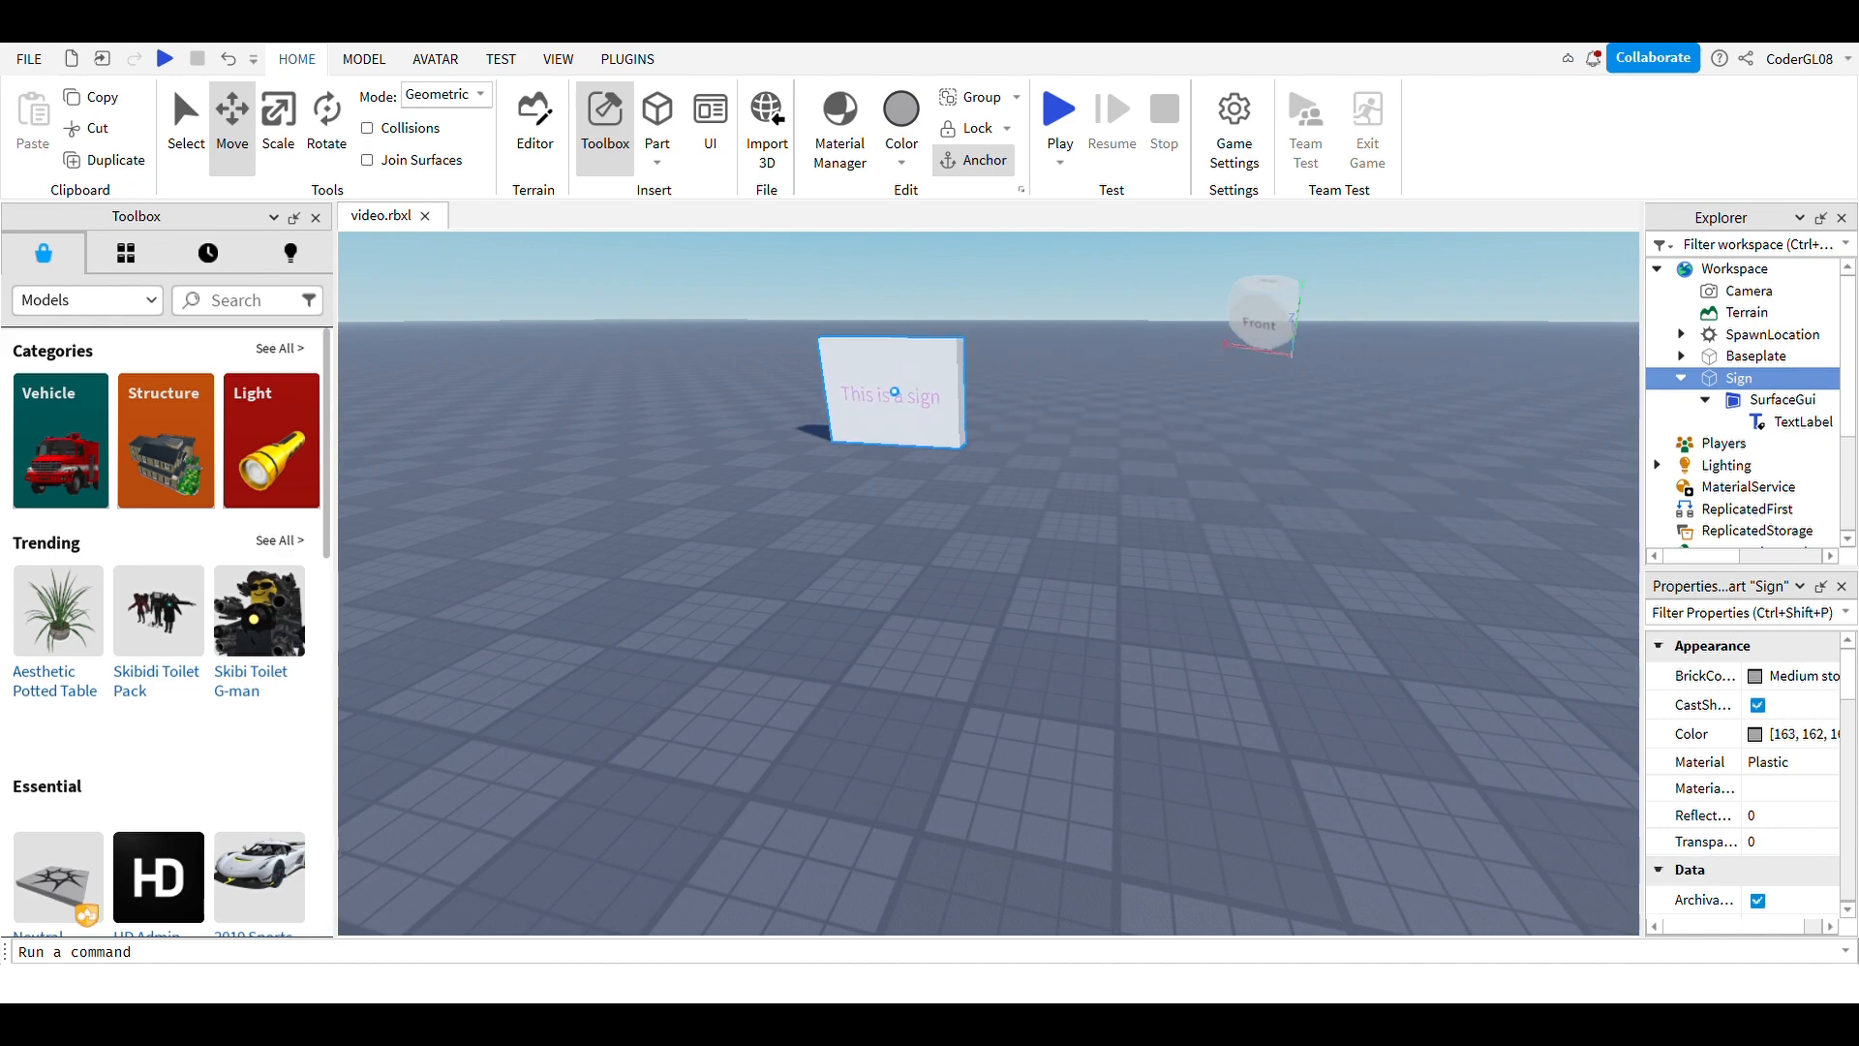
{"action": "left_click_drag", "start_coordinate": [895, 392], "coordinate": [901, 388]}
{"action": "left_click", "coordinate": [1027, 483]}
{"action": "key", "text": "w"}
{"action": "right_click_drag", "start_coordinate": [1028, 485], "coordinate": [1013, 617]}
{"action": "key", "text": "a"}
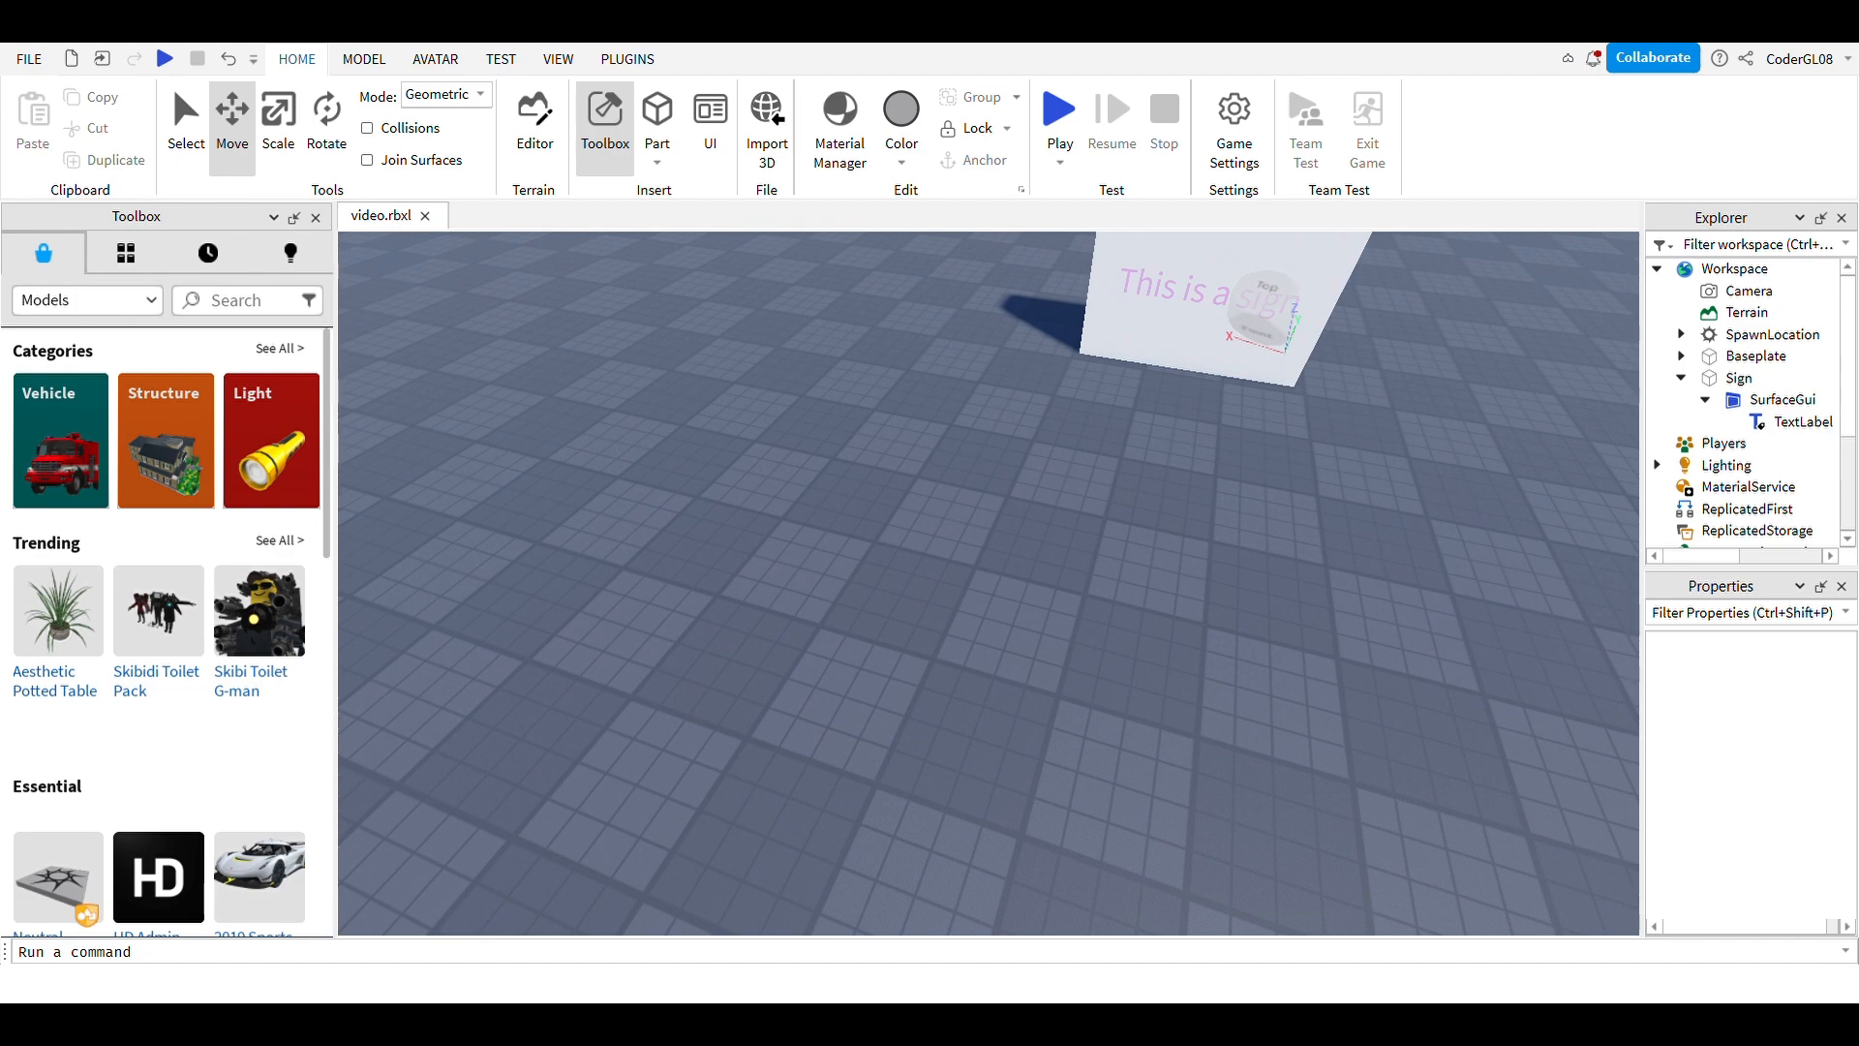
{"action": "key", "text": "a"}
{"action": "right_click_drag", "start_coordinate": [1013, 617], "coordinate": [1280, 611]}
{"action": "key", "text": "s"}
{"action": "key", "text": "w"}
{"action": "key", "text": "s"}
{"action": "key", "text": "w"}
{"action": "key", "text": "w"}
{"action": "key", "text": "s"}
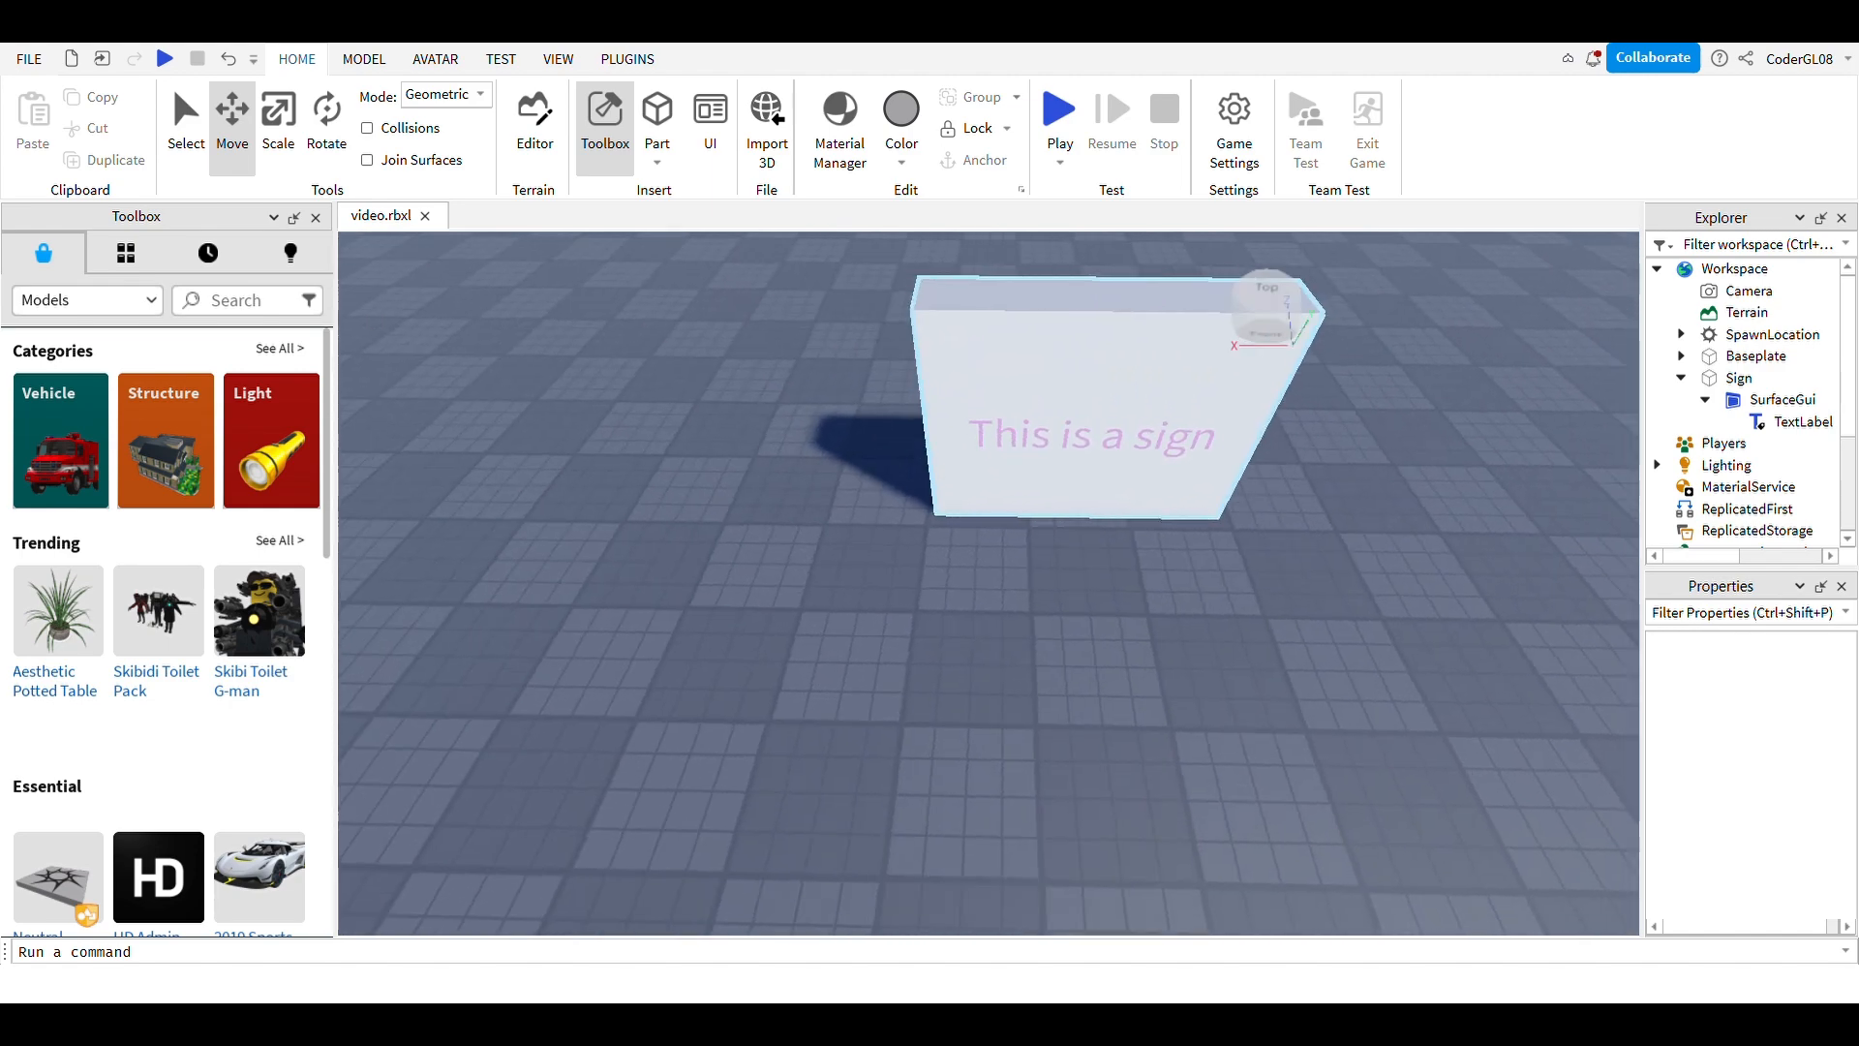
{"action": "right_click_drag", "start_coordinate": [988, 503], "coordinate": [920, 437]}
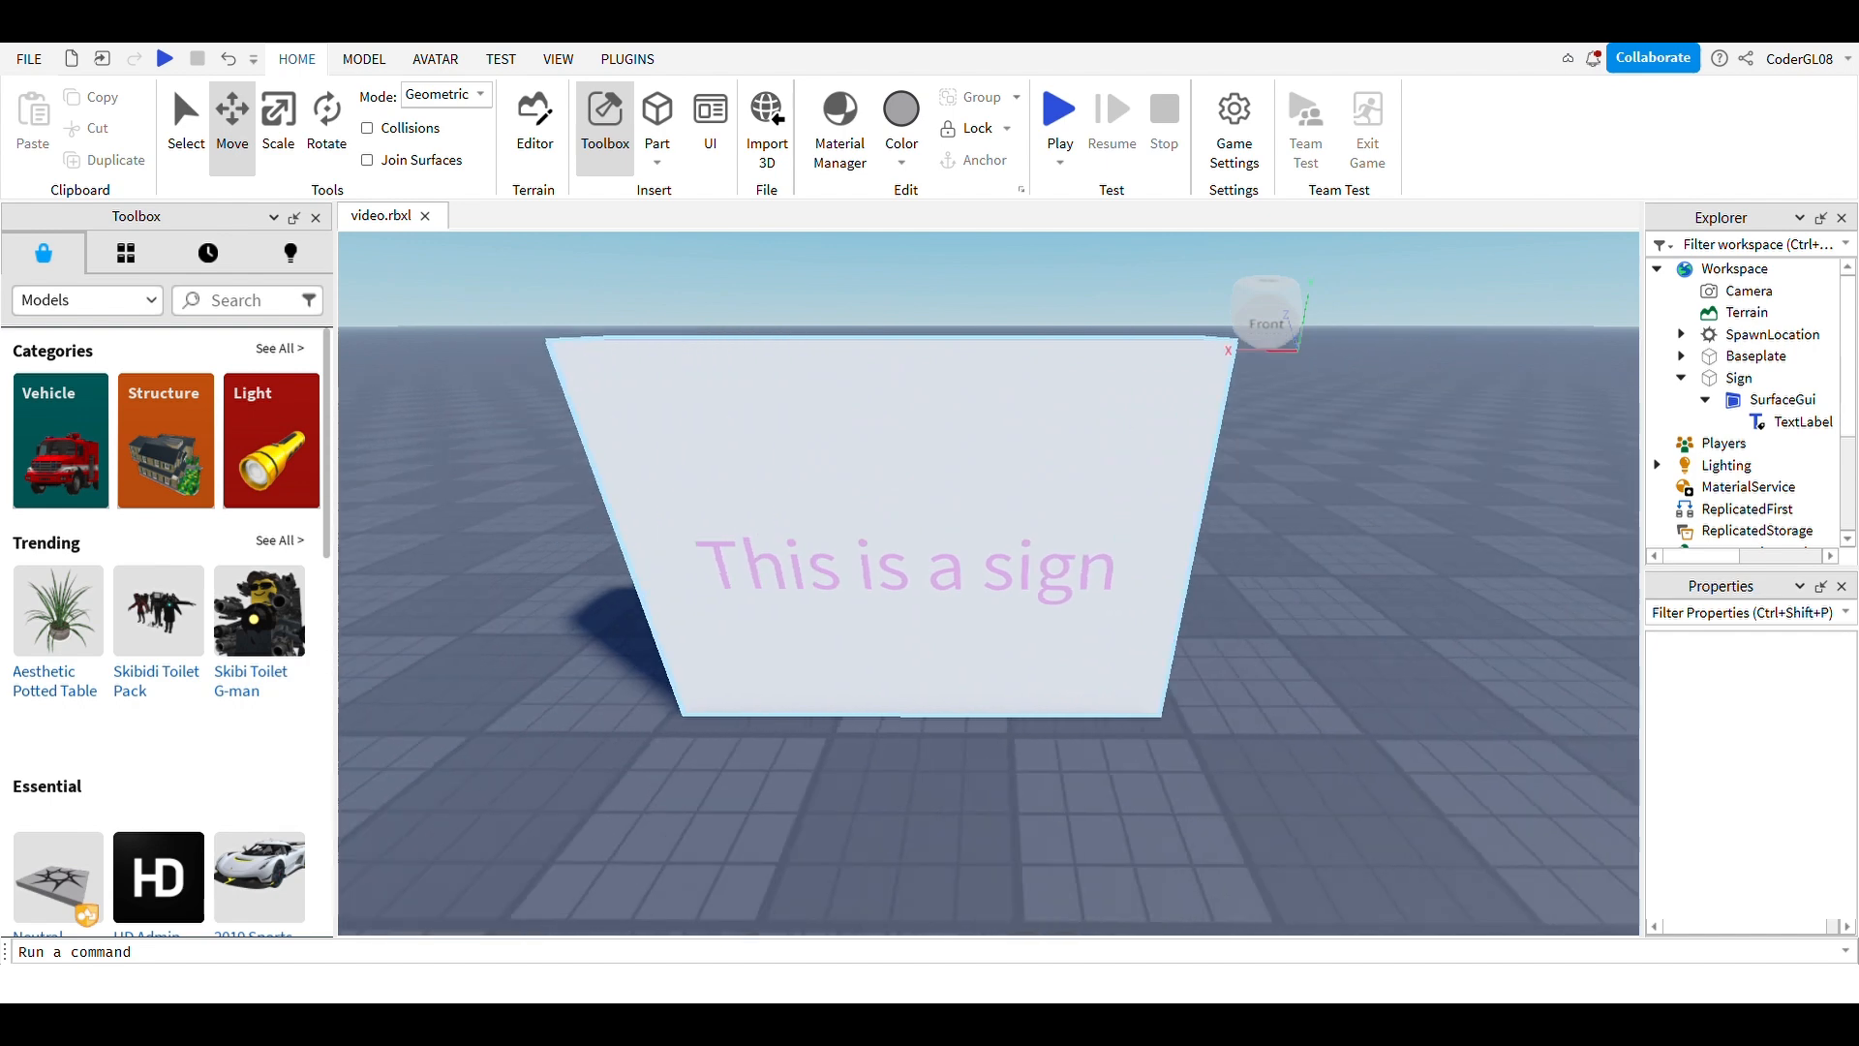
{"action": "scroll", "coordinate": [988, 581], "scroll_direction": "up", "scroll_amount": 3}
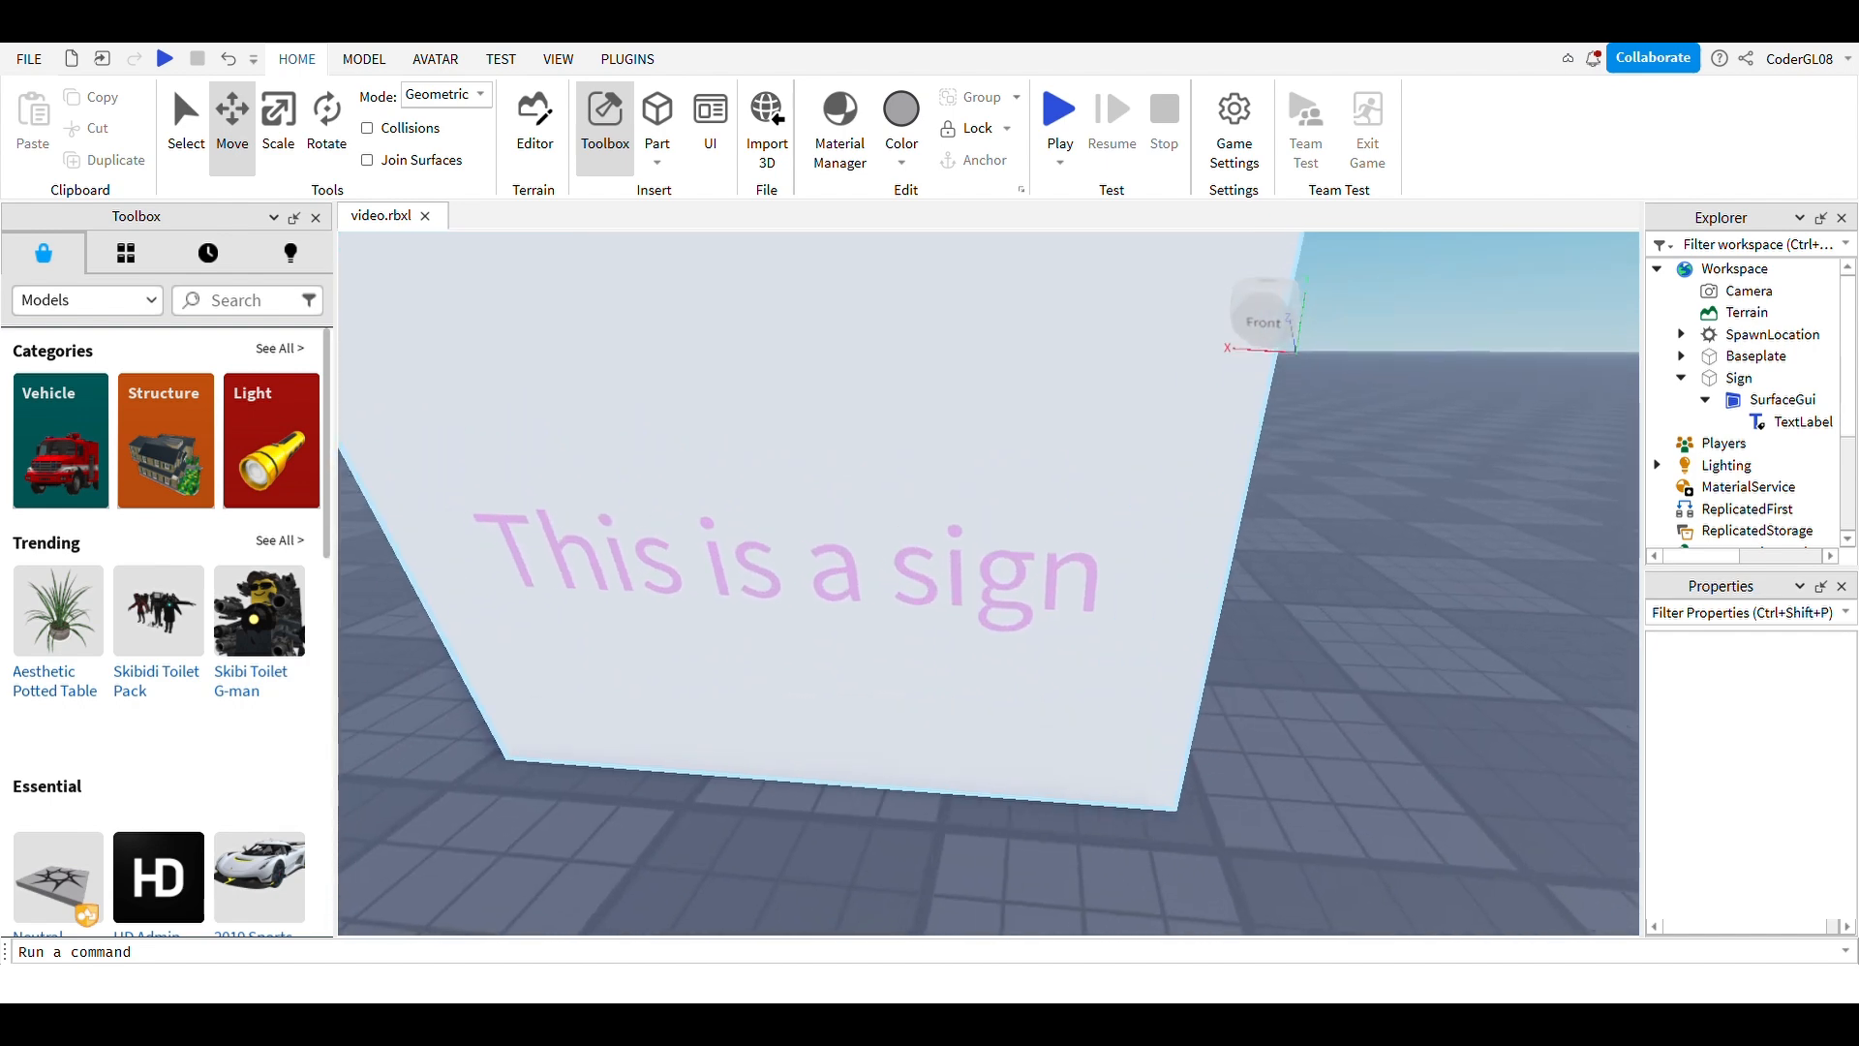
{"action": "right_click_drag", "start_coordinate": [988, 581], "coordinate": [1055, 503]}
{"action": "right_click_drag", "start_coordinate": [987, 581], "coordinate": [901, 648]}
{"action": "key", "text": "d"}
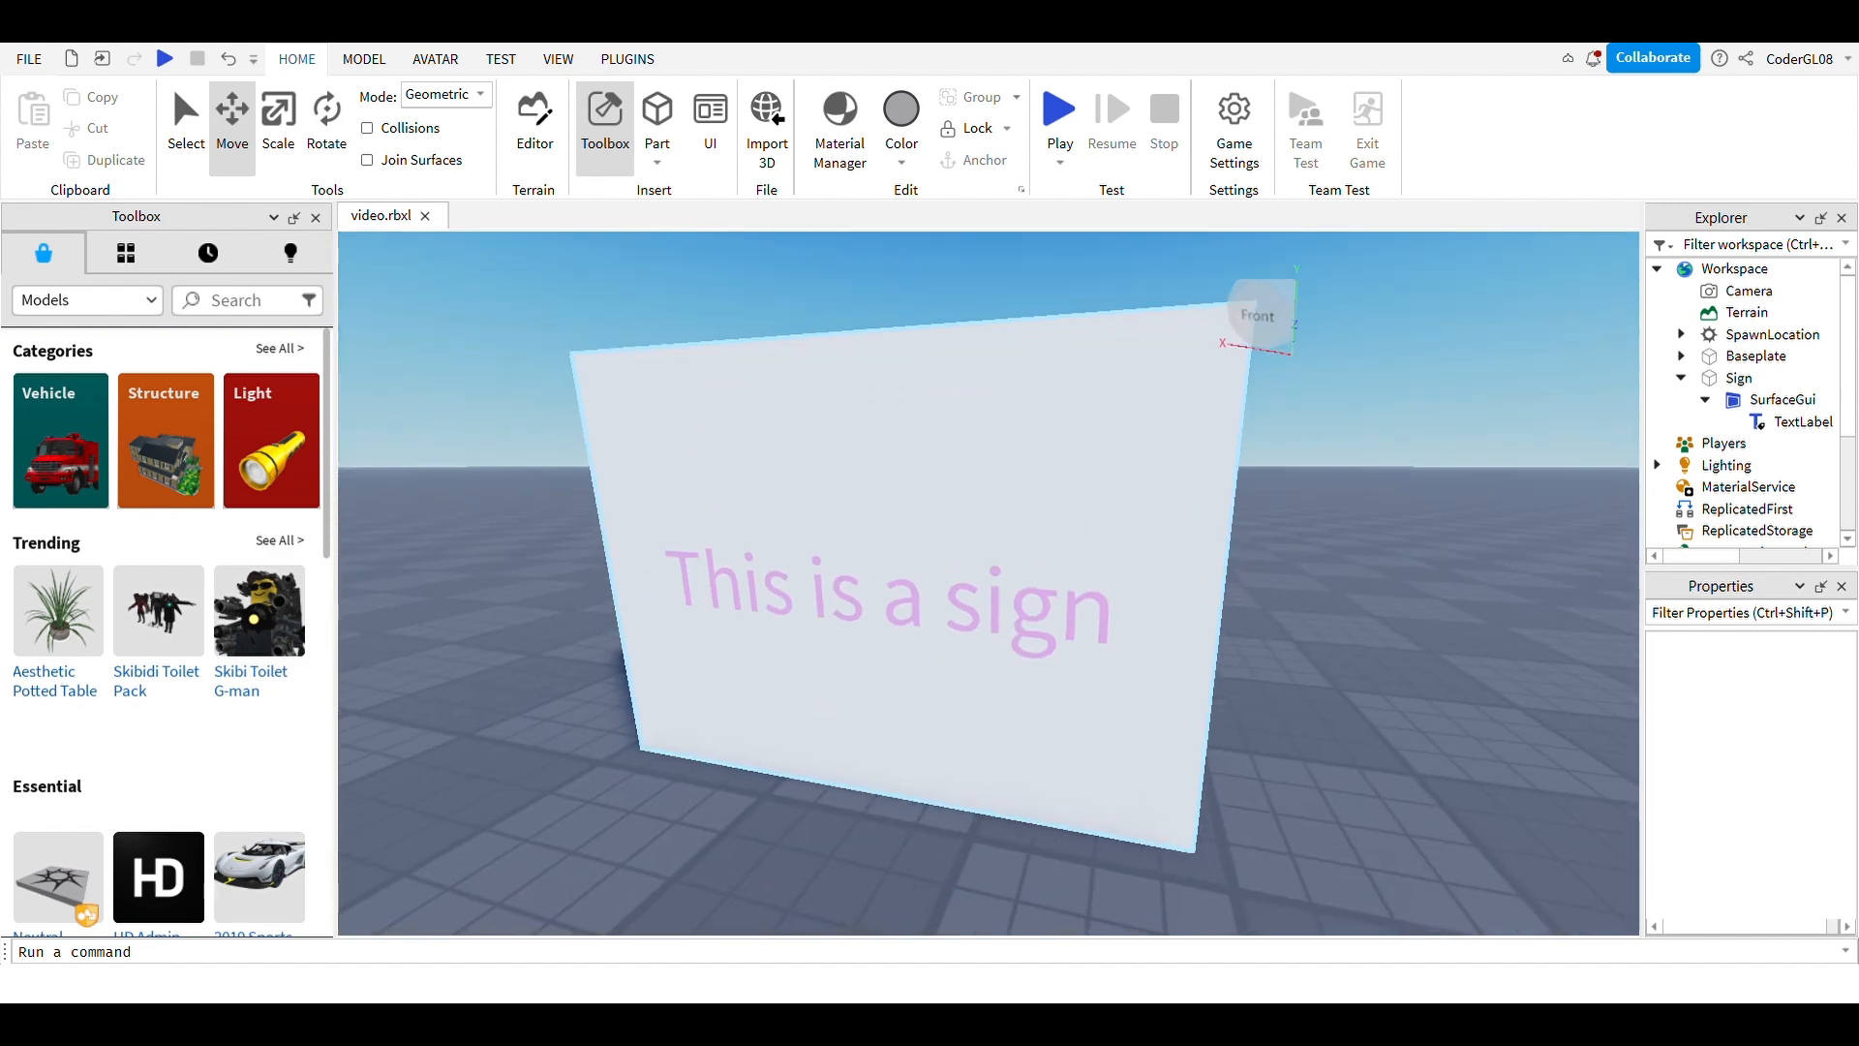
{"action": "key", "text": "w"}
{"action": "mouse_move", "coordinate": [989, 581]}
{"action": "right_mouse_down"}
{"action": "mouse_move", "coordinate": [1046, 581]}
{"action": "mouse_move", "coordinate": [929, 571]}
{"action": "mouse_move", "coordinate": [1016, 610]}
{"action": "mouse_move", "coordinate": [929, 581]}
{"action": "mouse_move", "coordinate": [853, 628]}
{"action": "mouse_move", "coordinate": [766, 571]}
{"action": "mouse_move", "coordinate": [640, 572]}
{"action": "mouse_move", "coordinate": [852, 659]}
{"action": "mouse_move", "coordinate": [843, 737]}
{"action": "mouse_move", "coordinate": [814, 745]}
{"action": "mouse_move", "coordinate": [890, 745]}
{"action": "mouse_move", "coordinate": [1086, 582]}
{"action": "mouse_move", "coordinate": [1142, 484]}
{"action": "mouse_move", "coordinate": [1027, 475]}
{"action": "mouse_move", "coordinate": [1046, 476]}
{"action": "mouse_move", "coordinate": [1037, 581]}
{"action": "mouse_move", "coordinate": [1181, 581]}
{"action": "mouse_move", "coordinate": [1094, 464]}
{"action": "mouse_move", "coordinate": [998, 476]}
{"action": "mouse_move", "coordinate": [948, 590]}
{"action": "mouse_move", "coordinate": [1027, 600]}
{"action": "mouse_move", "coordinate": [998, 592]}
{"action": "right_mouse_up"}
{"action": "key", "text": "s"}
{"action": "key", "text": "w"}
{"action": "key", "text": "s"}
{"action": "key", "text": "e"}
{"action": "key", "text": "e"}
{"action": "key", "text": "s"}
{"action": "key", "text": "w"}
{"action": "key", "text": "s"}
{"action": "key", "text": "w"}
{"action": "right_click_drag", "start_coordinate": [998, 591], "coordinate": [988, 499]}
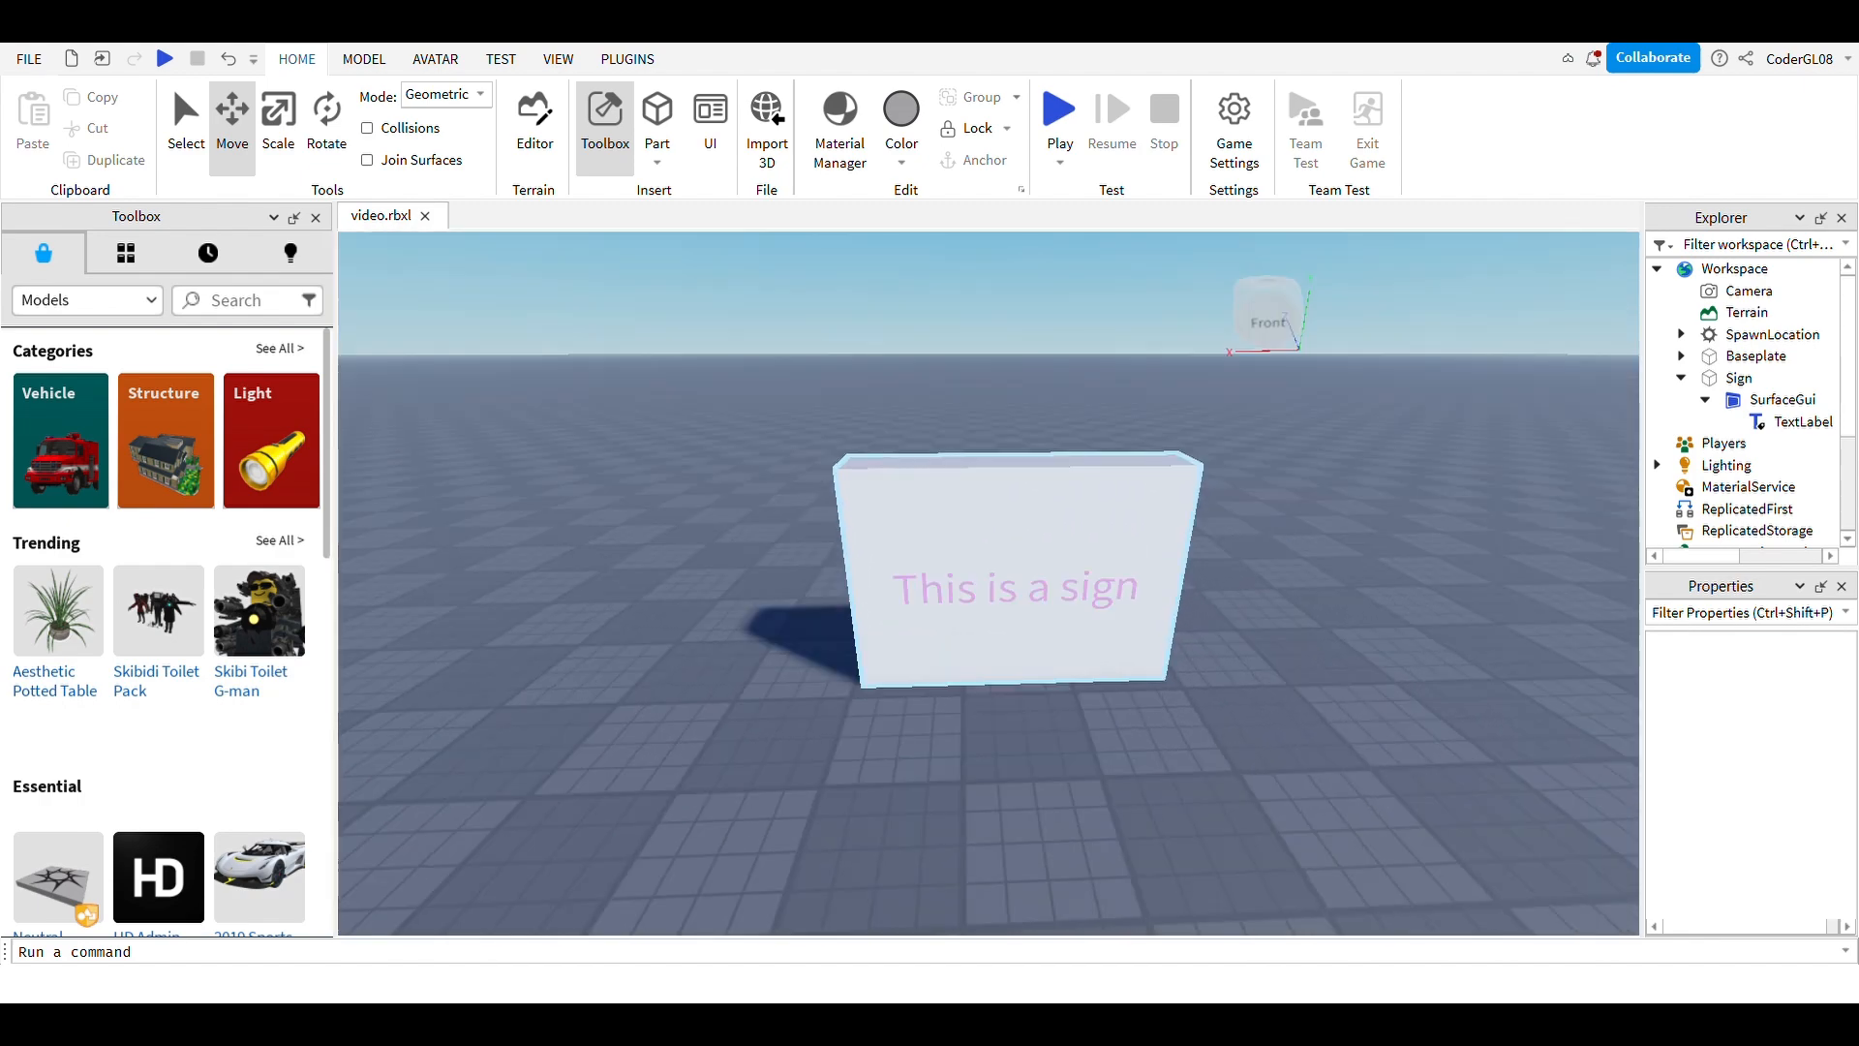
{"action": "key", "text": "w"}
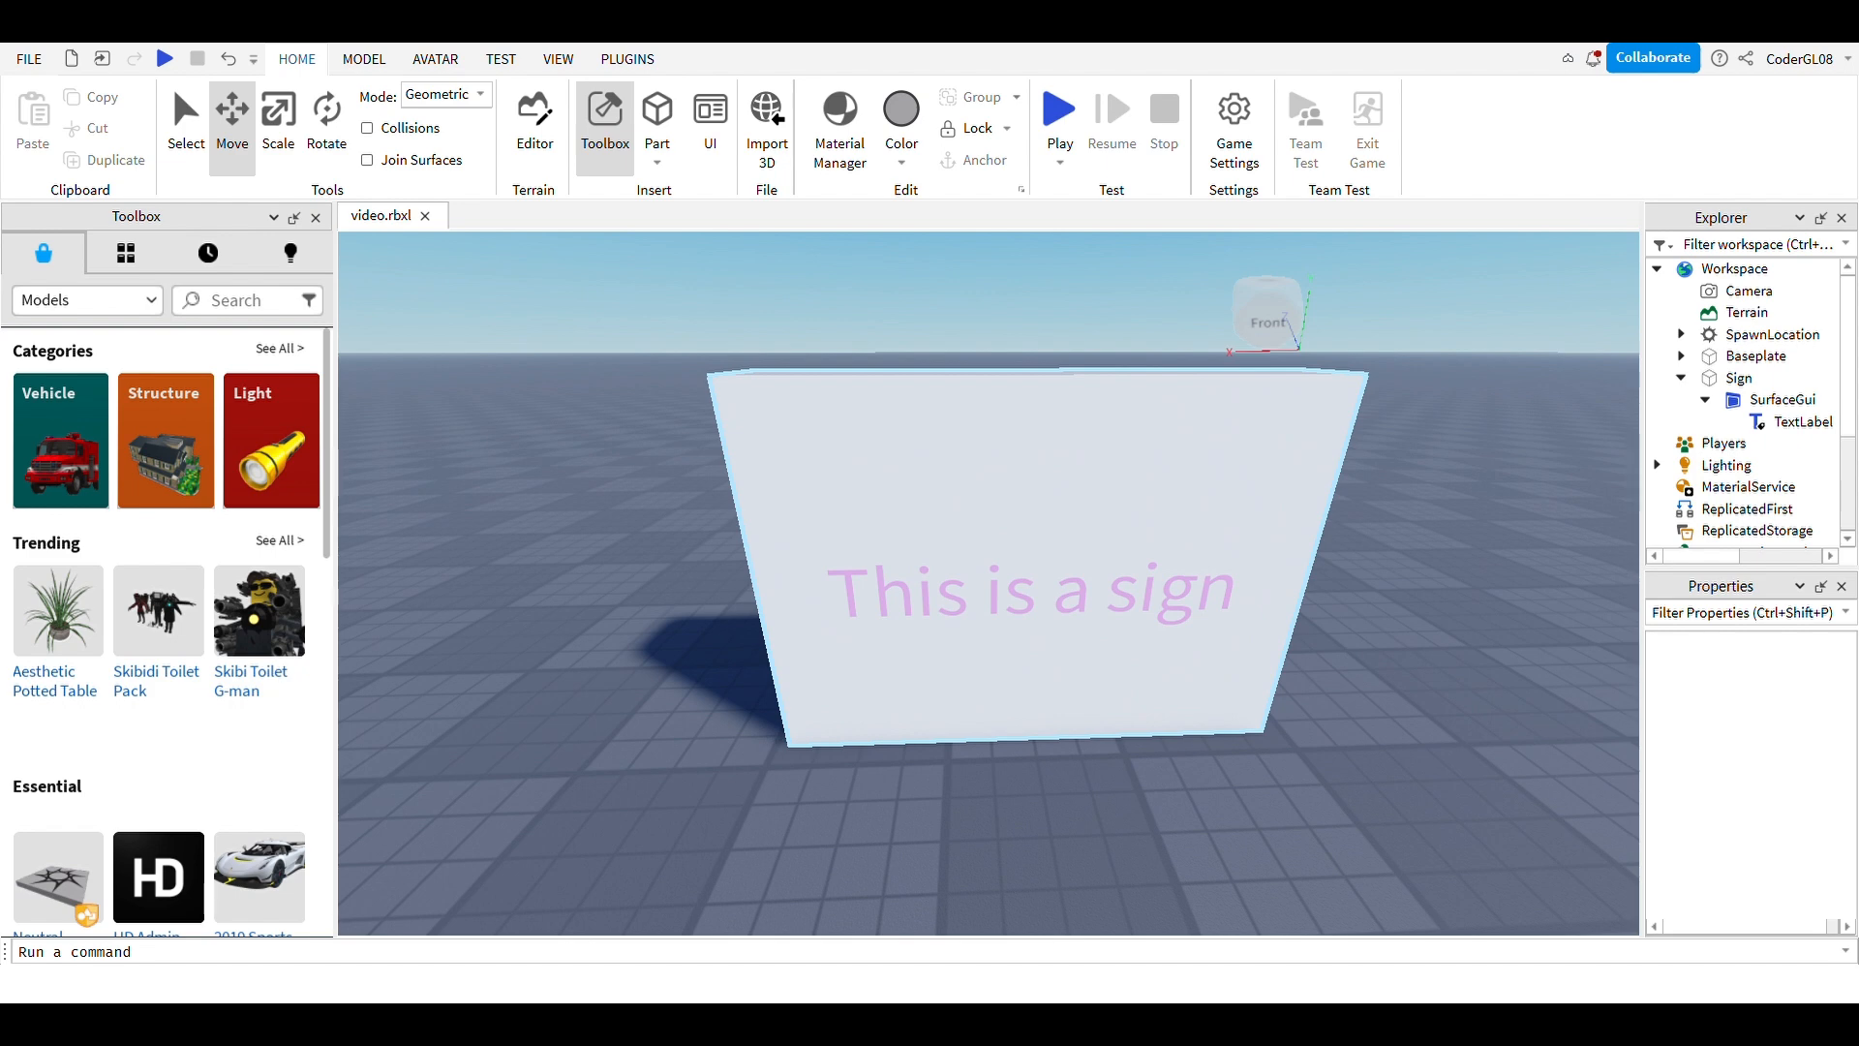